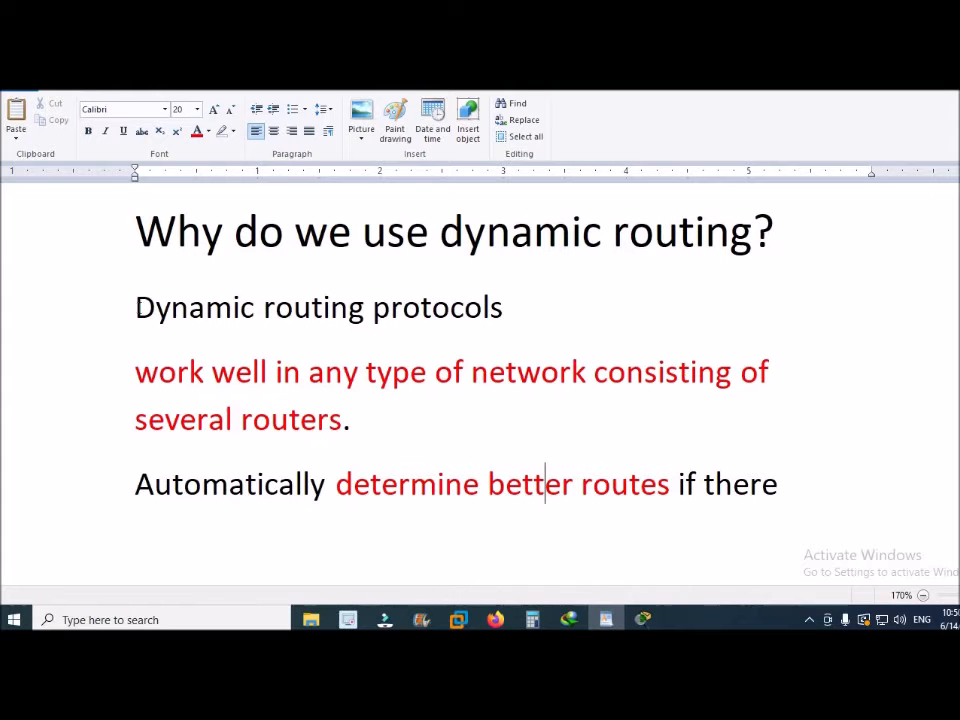
- Read the notes on why dynamic routing is used, covering networks with several routers and automatic determination of better routes
left_click(111, 313)
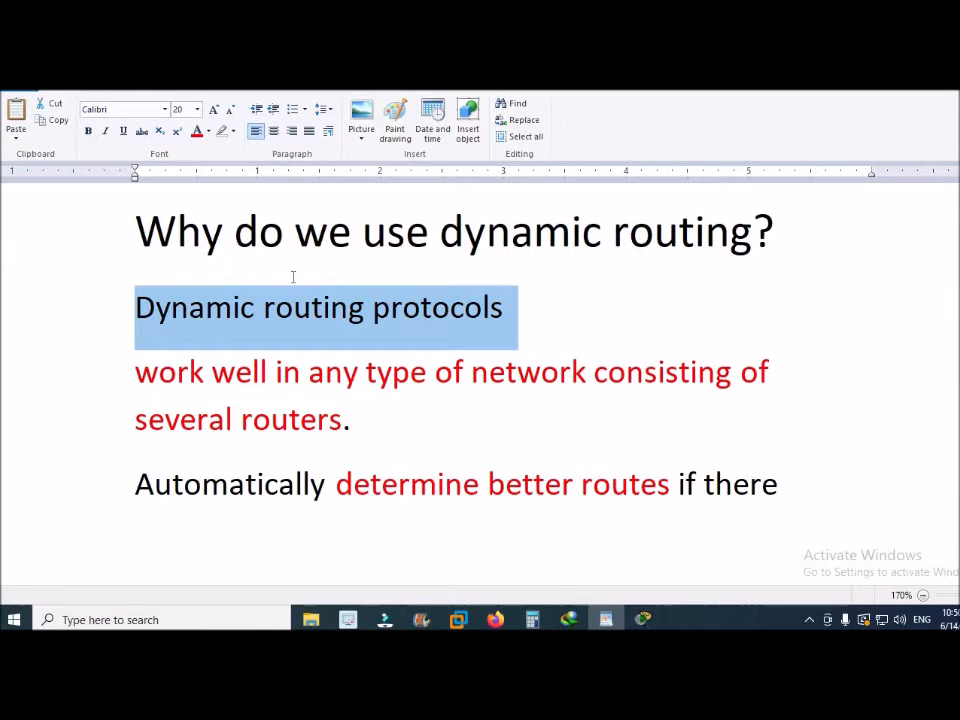
left_click(355, 237)
left_click(688, 228, "shift")
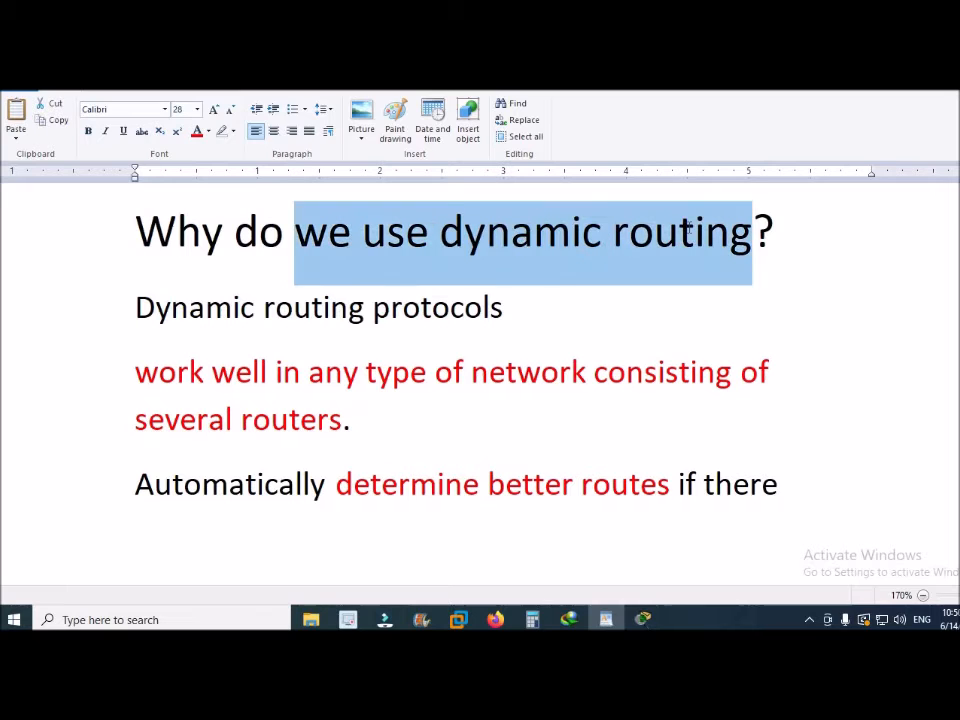
left_click(547, 316)
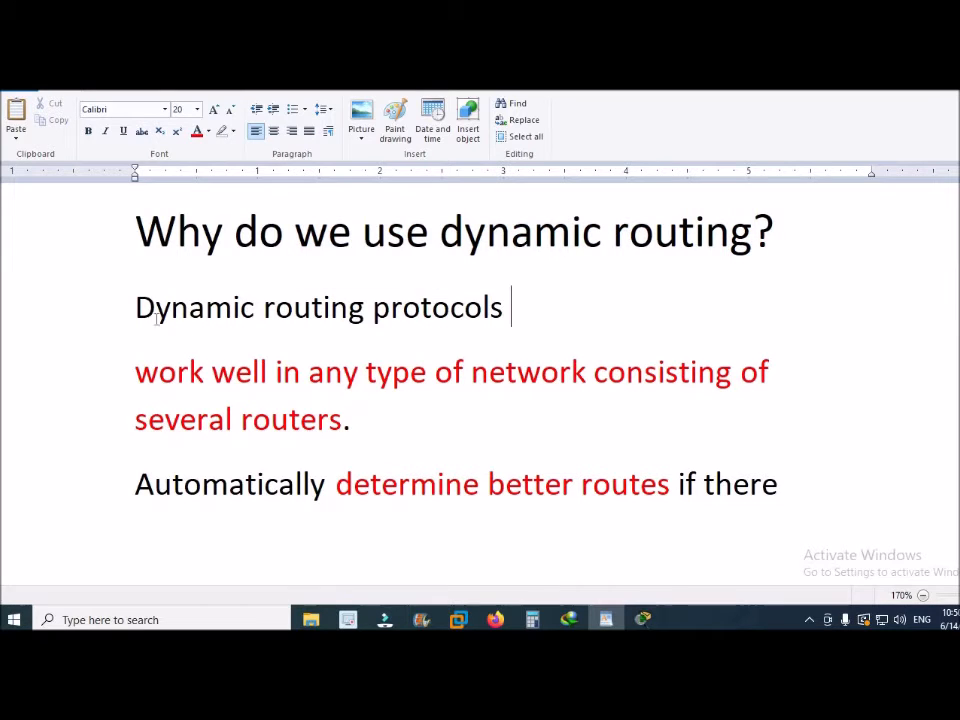
left_click_drag(138, 307, 488, 308)
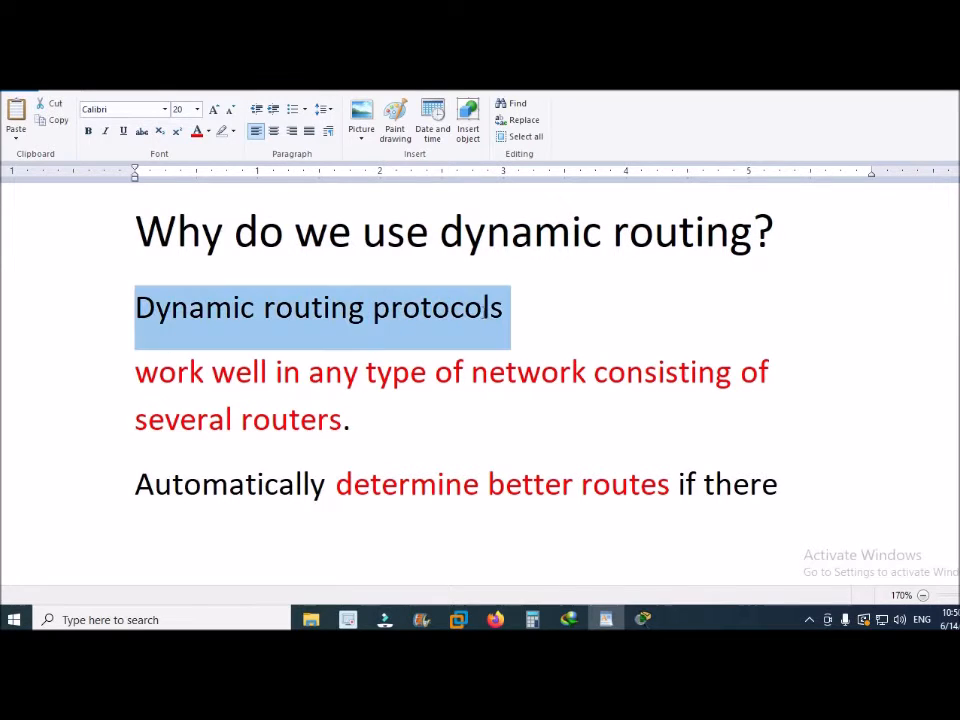
left_click(379, 382)
left_click_drag(137, 373, 440, 428)
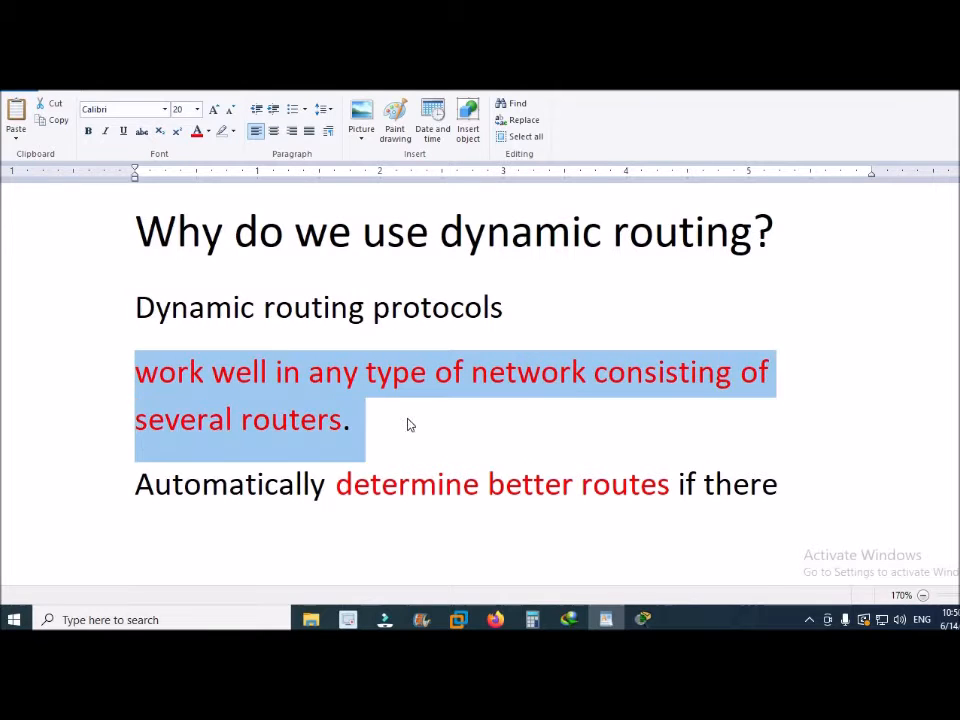
left_click(360, 422)
left_click_drag(358, 421, 133, 368)
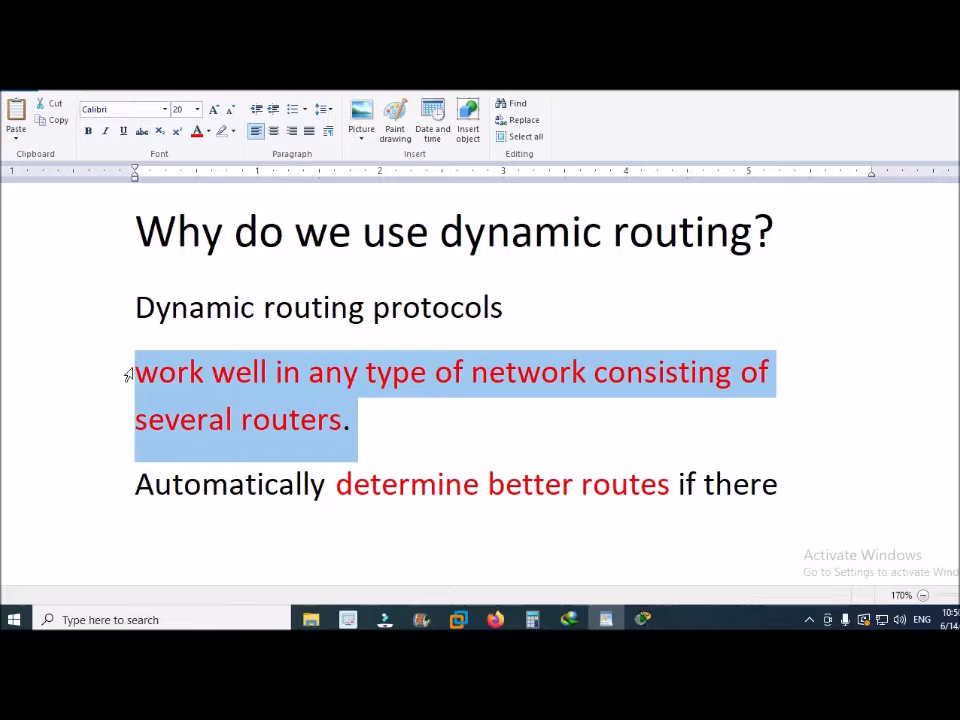
left_click(236, 372)
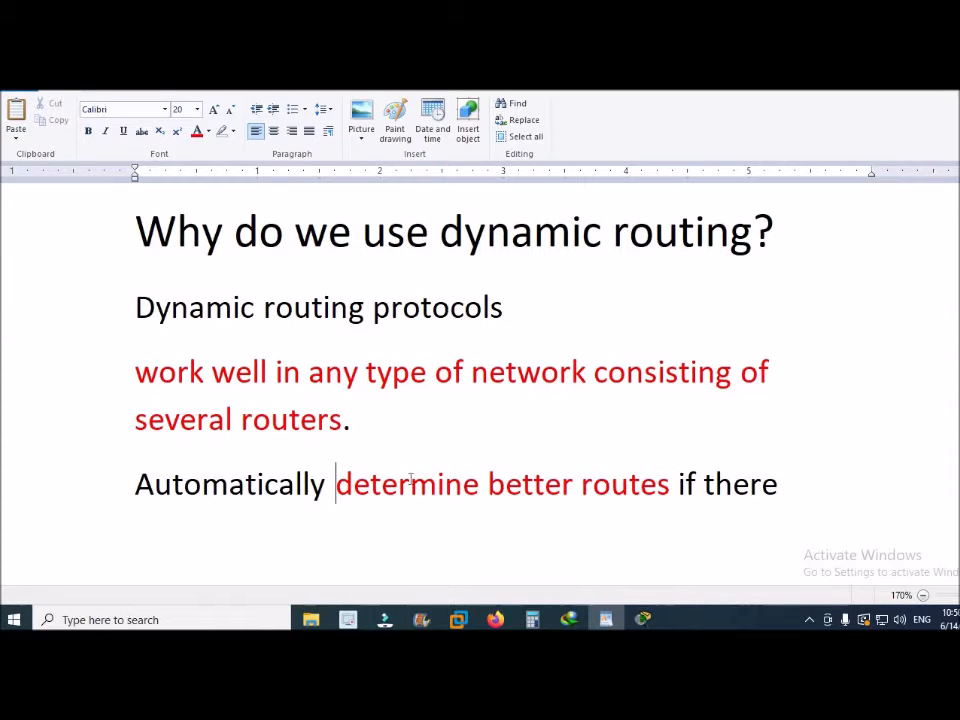
left_click_drag(334, 484, 647, 483)
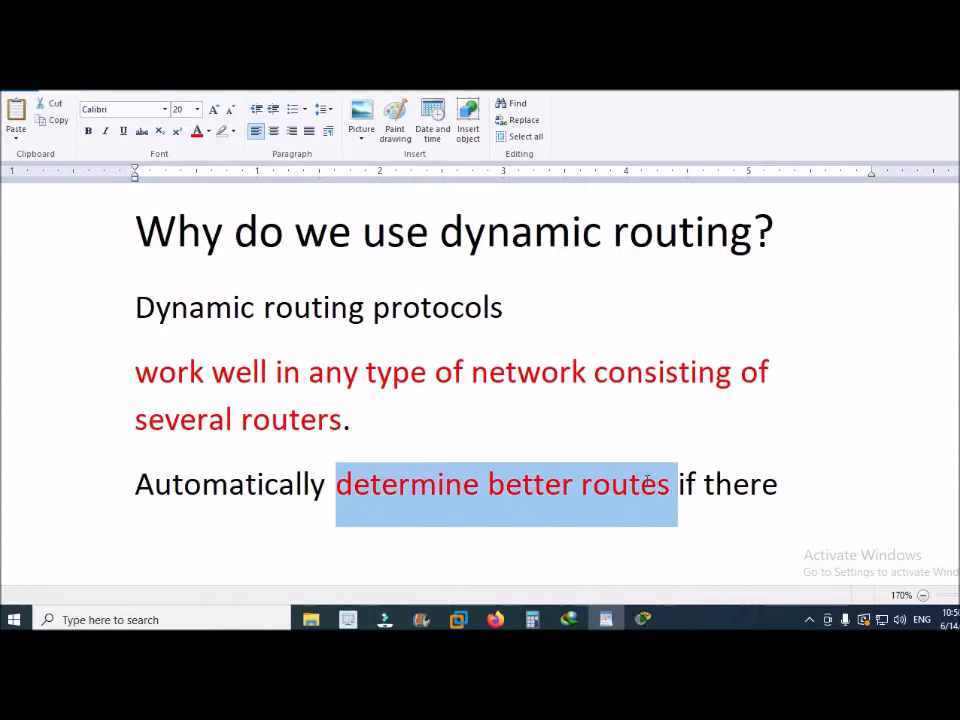
left_click(478, 490)
left_click_drag(480, 492, 135, 492)
left_click(815, 496)
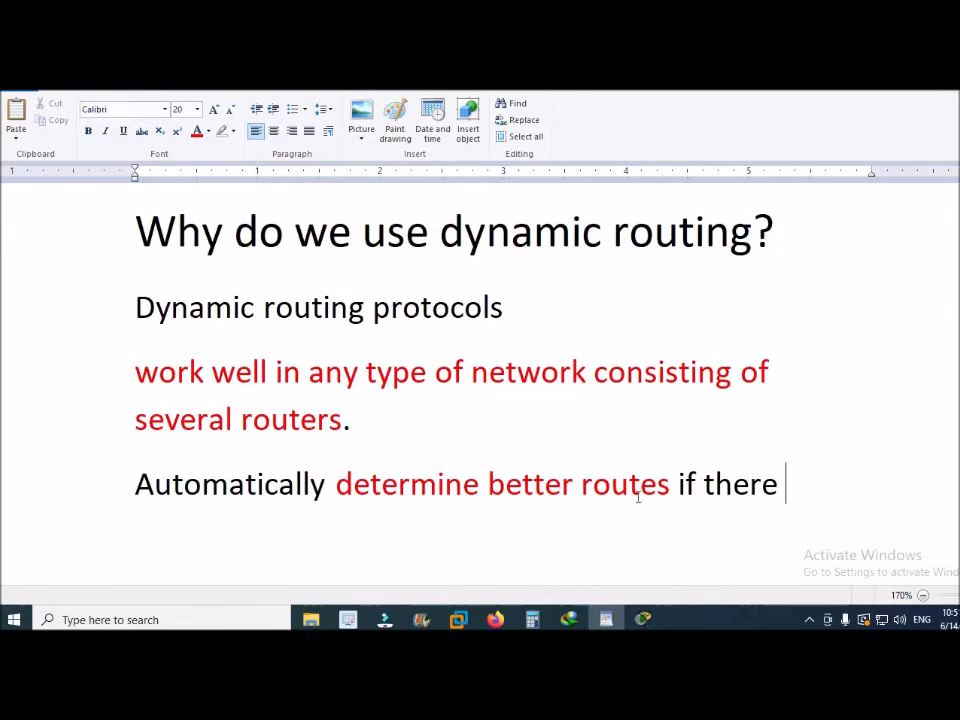
- Switch to Cisco Packet Tracer and place three 1841 routers in a triangle between PC0 and PC1
mouse_move(643, 619)
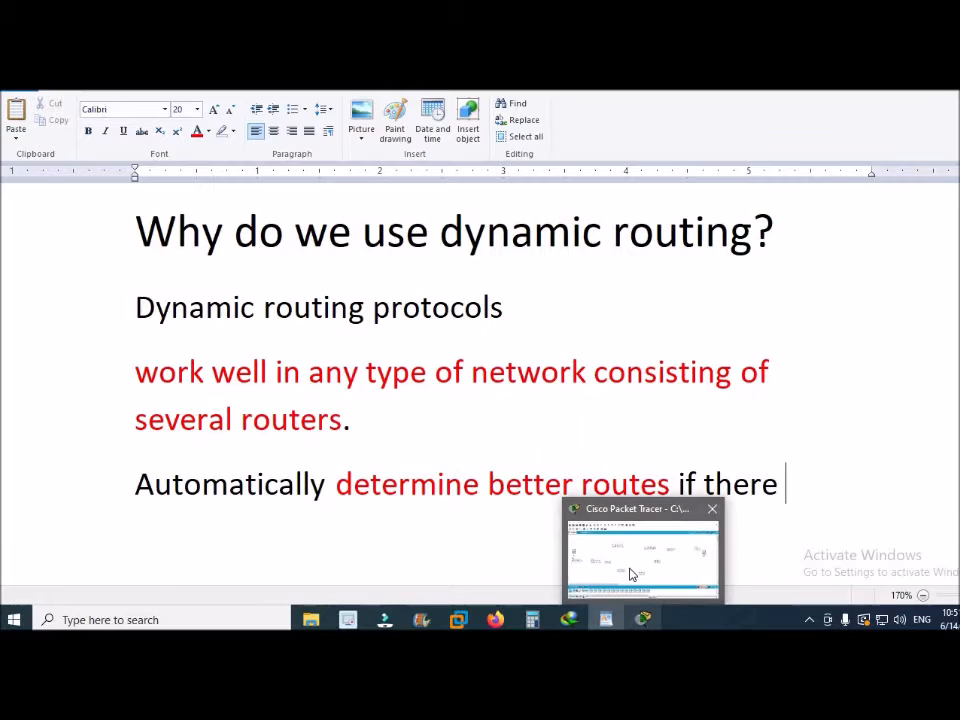
left_click(632, 572)
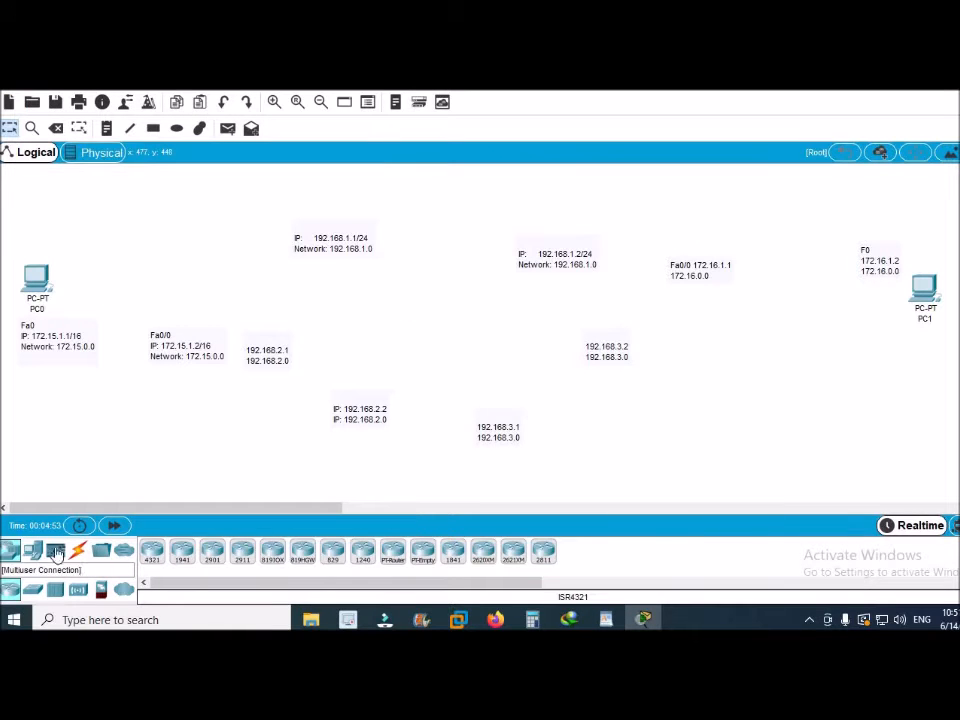
left_click_drag(453, 553, 243, 281)
left_click(243, 281)
left_click(673, 165)
left_click_drag(455, 560, 438, 385)
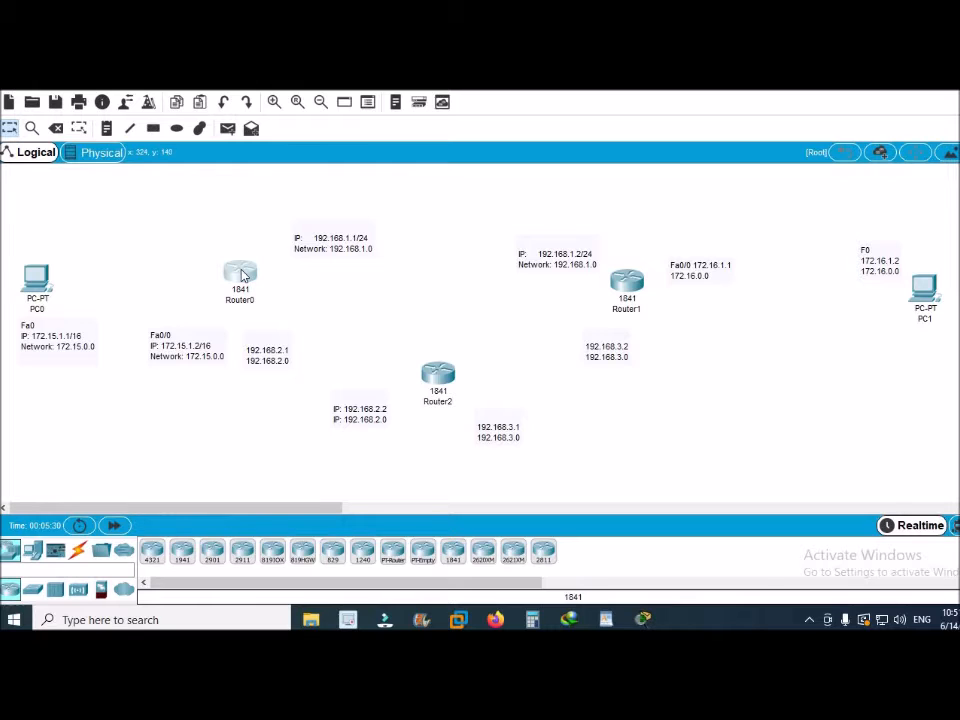
left_click(78, 550)
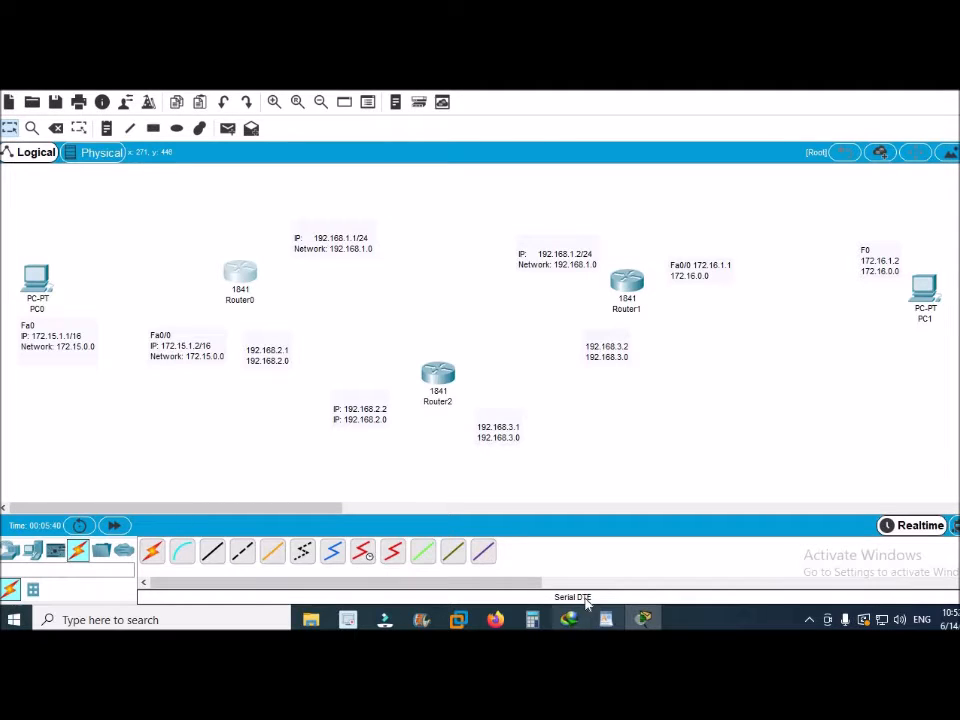
left_click(358, 561)
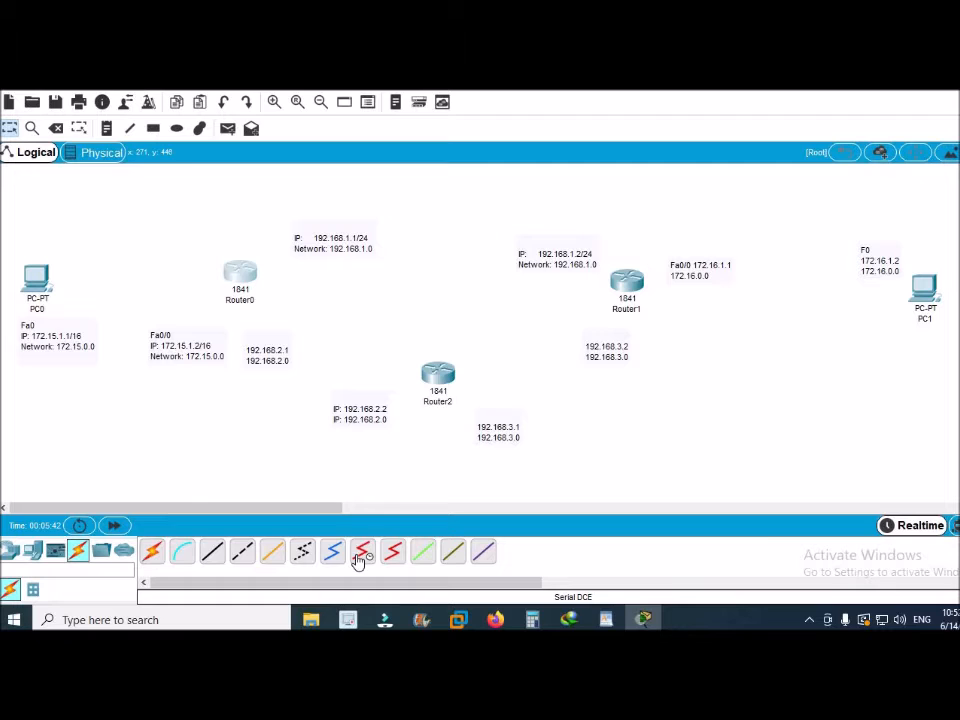
left_click(236, 272)
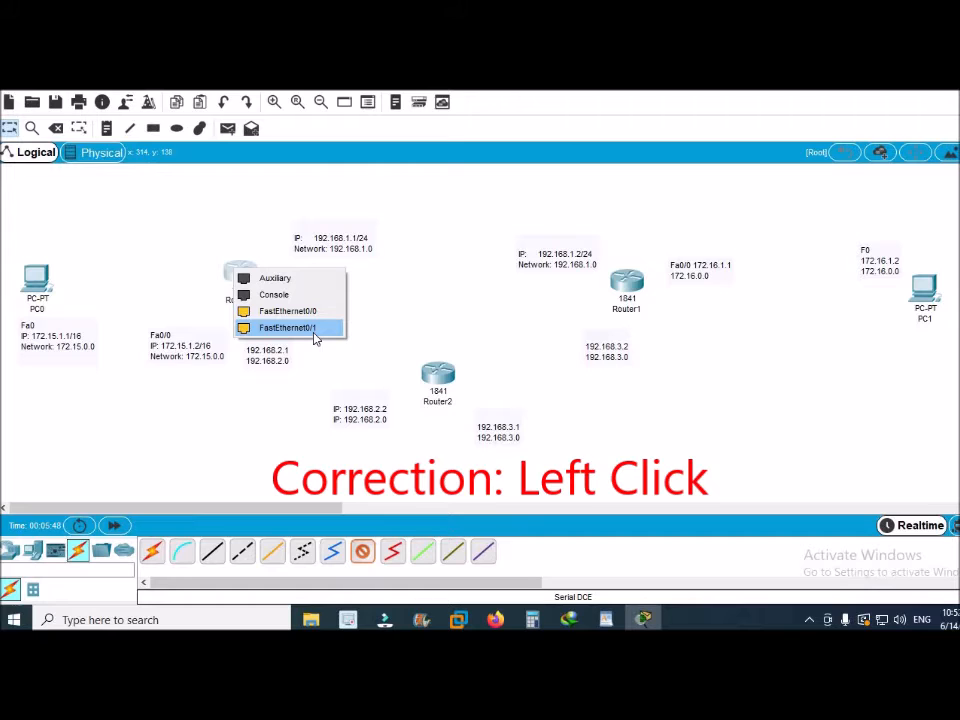
left_click(286, 406)
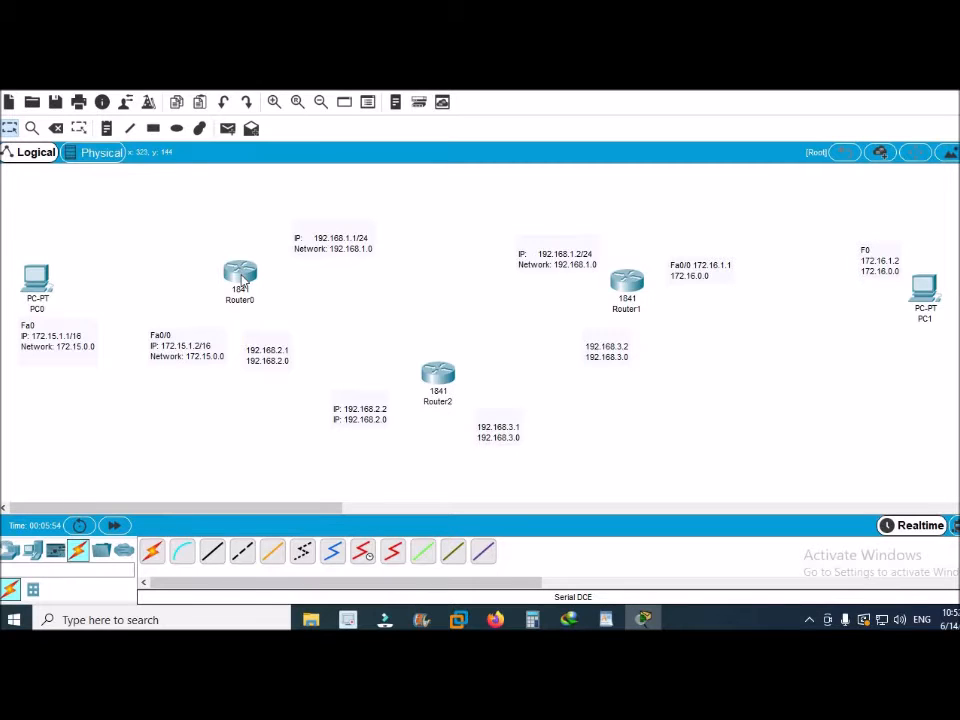
- Install a WIC-1T serial module in each of the two expansion slots of Router0
mouse_move(242, 280)
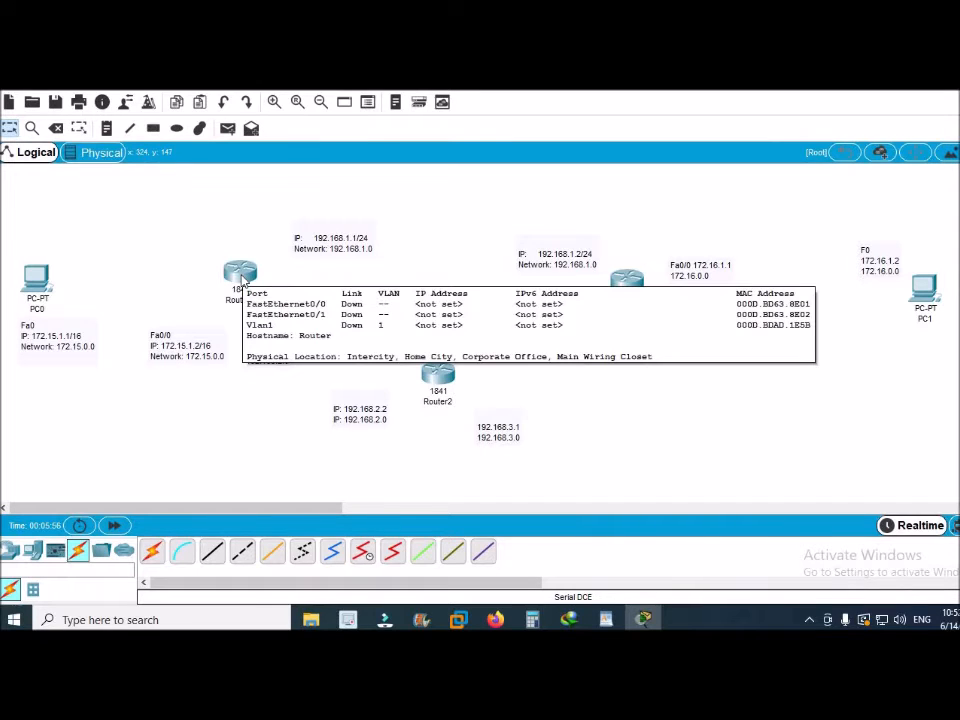
left_click(242, 280)
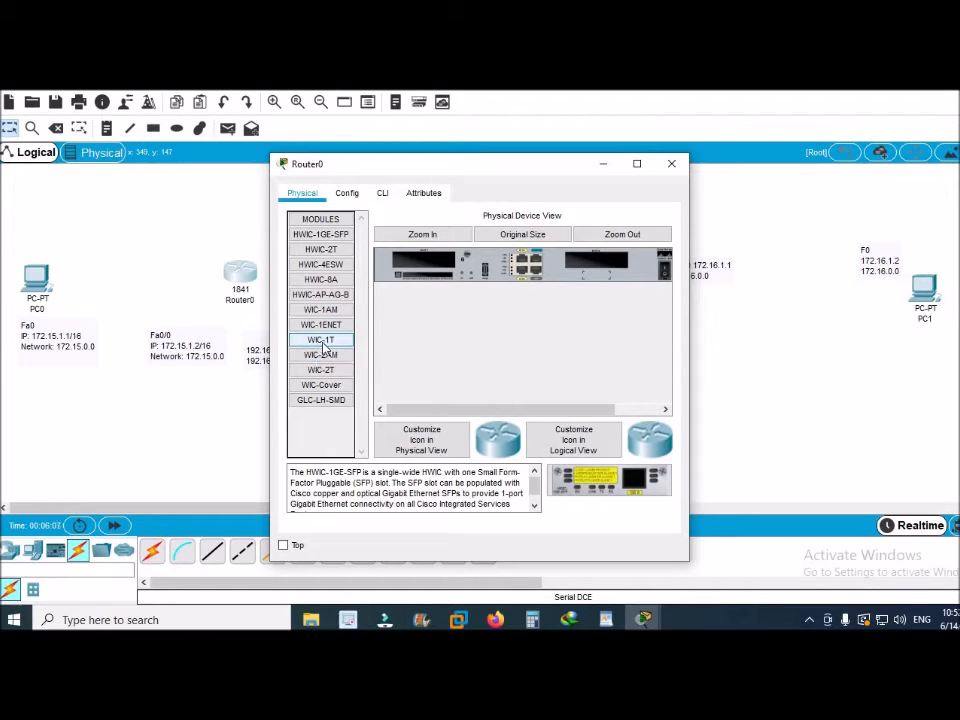
left_click_drag(322, 346, 603, 275)
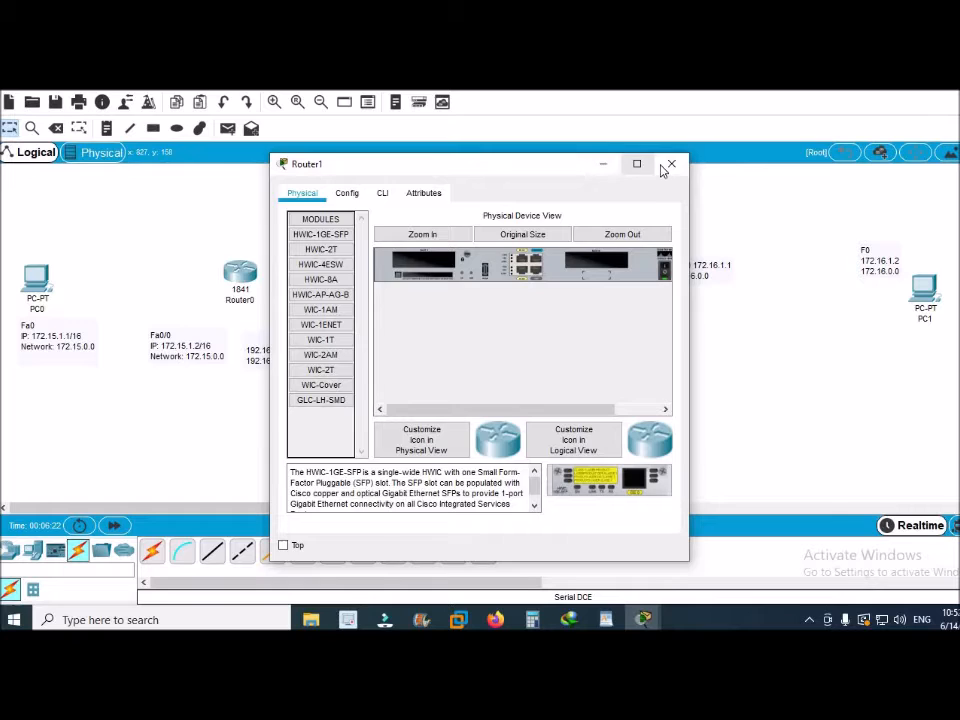
left_click(669, 164)
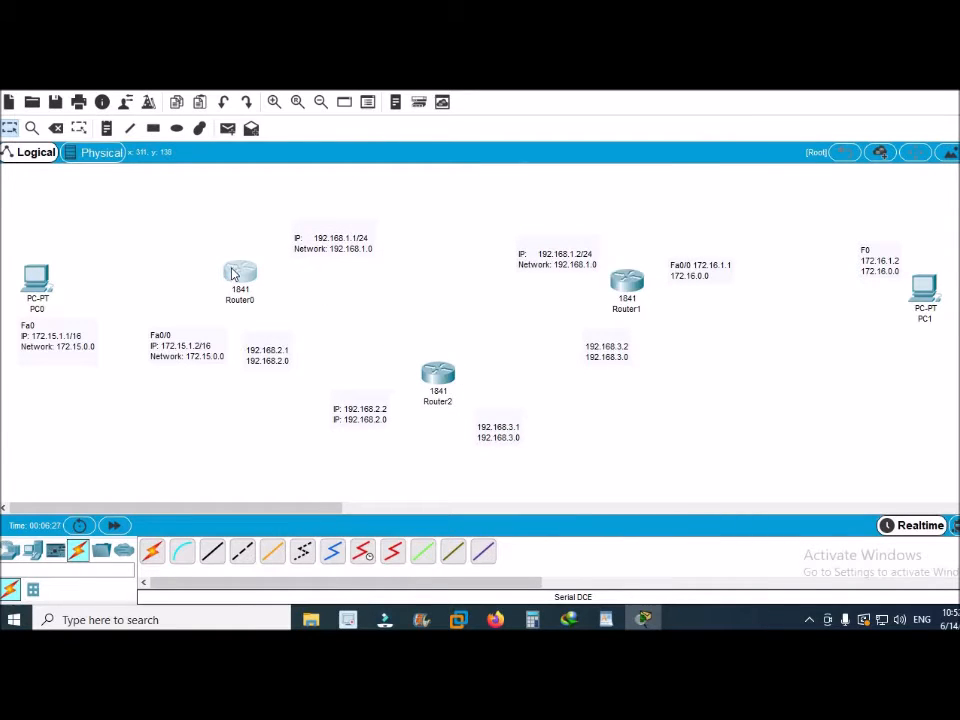
left_click(233, 274)
left_click(321, 339)
left_click_drag(321, 339, 424, 265)
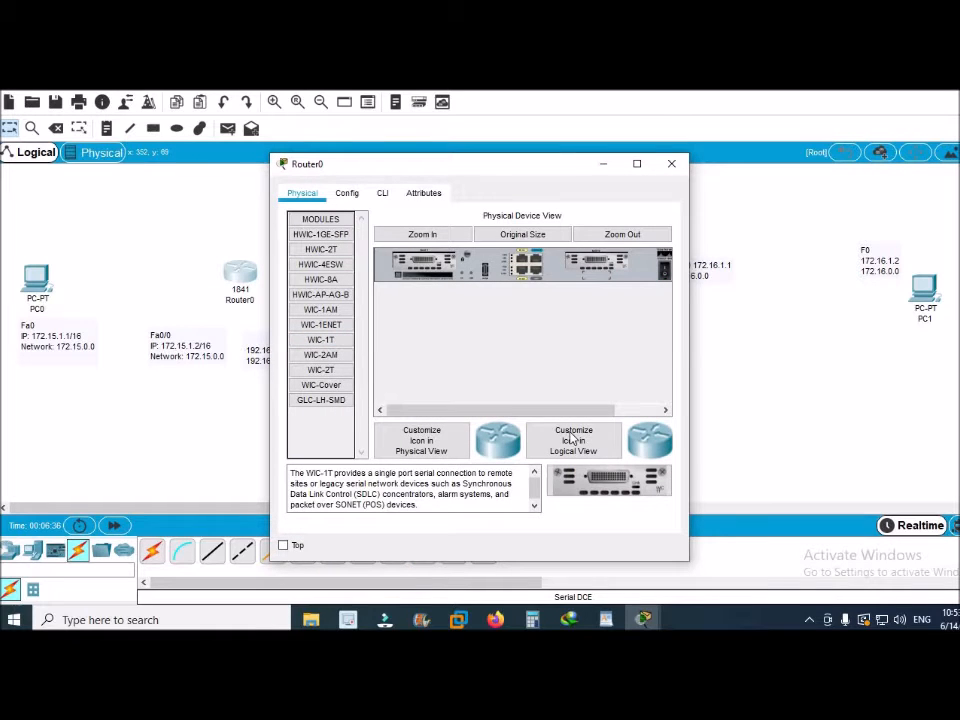
left_click(671, 163)
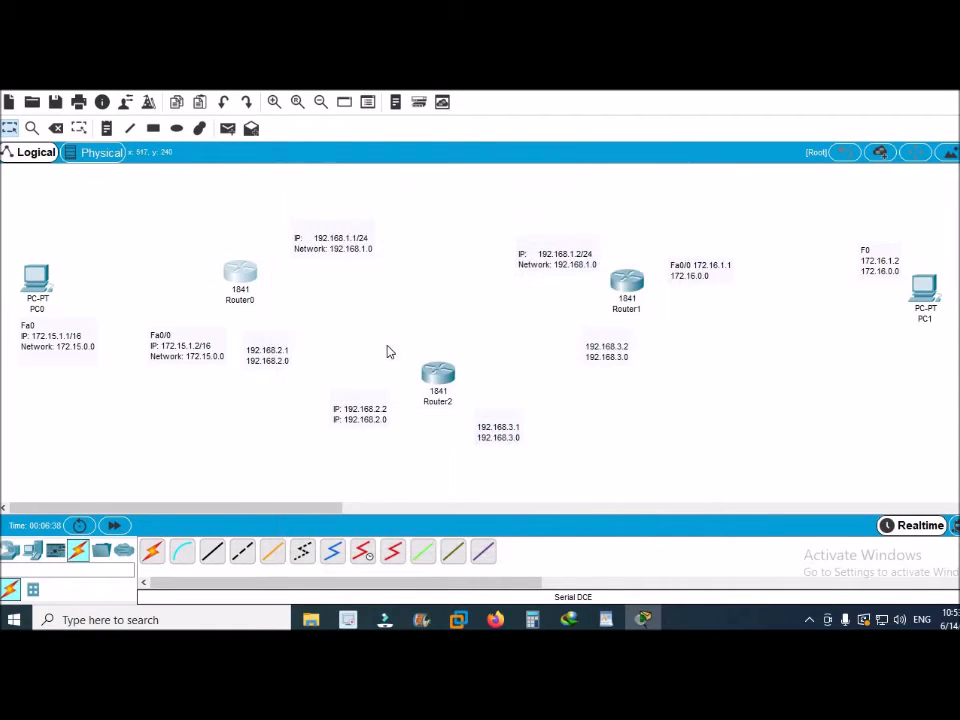
- Install WIC-1T serial modules in the expansion slots of Router1 and Router2
left_click(628, 284)
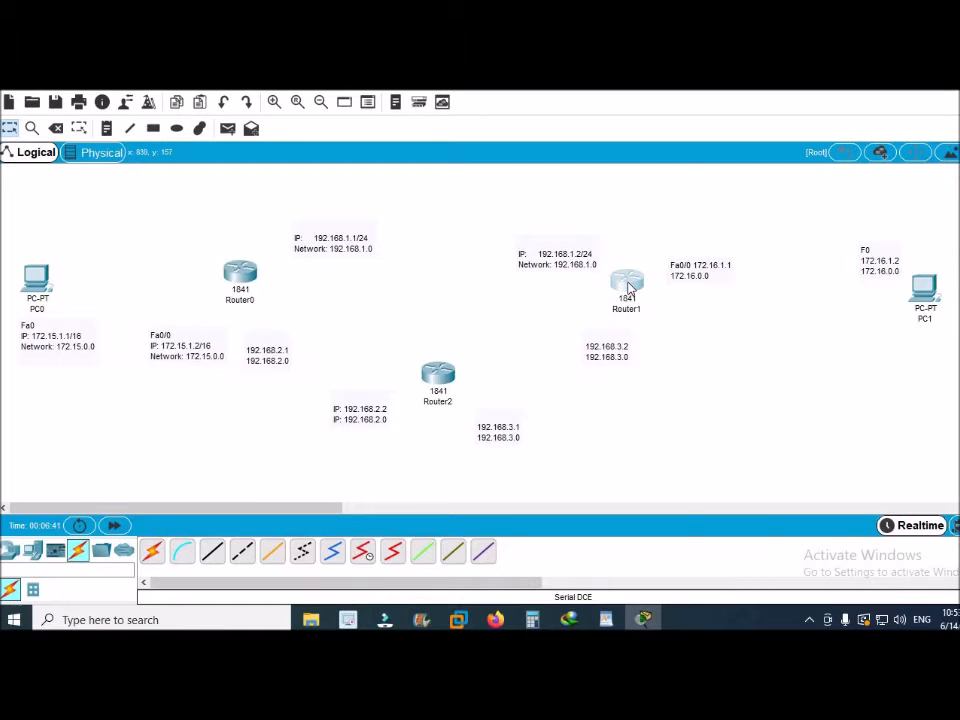
left_click(321, 339)
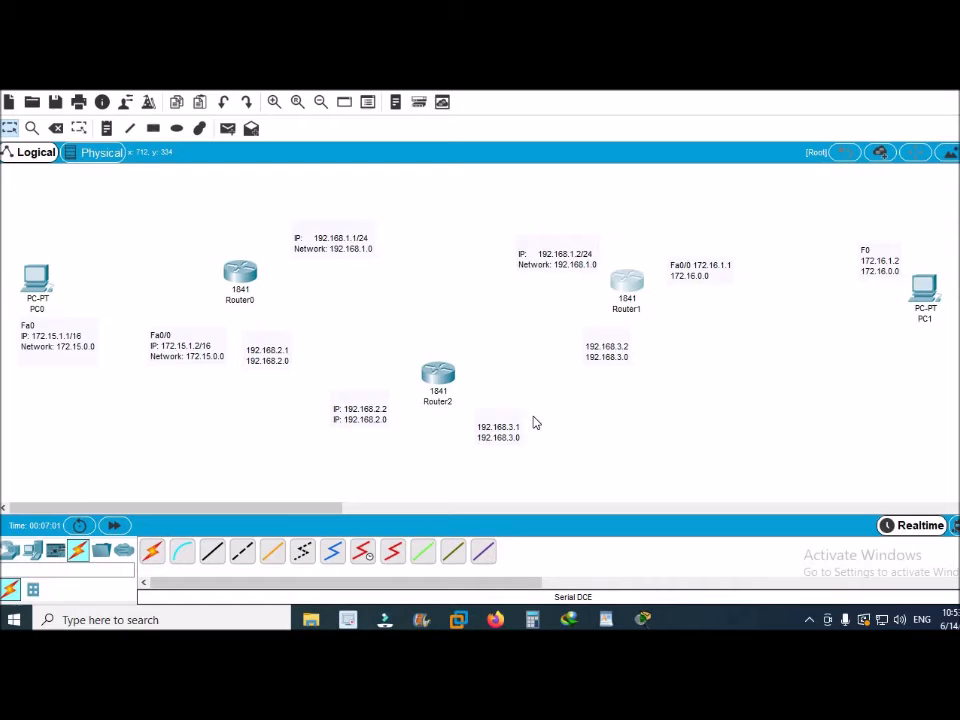
left_click(439, 374)
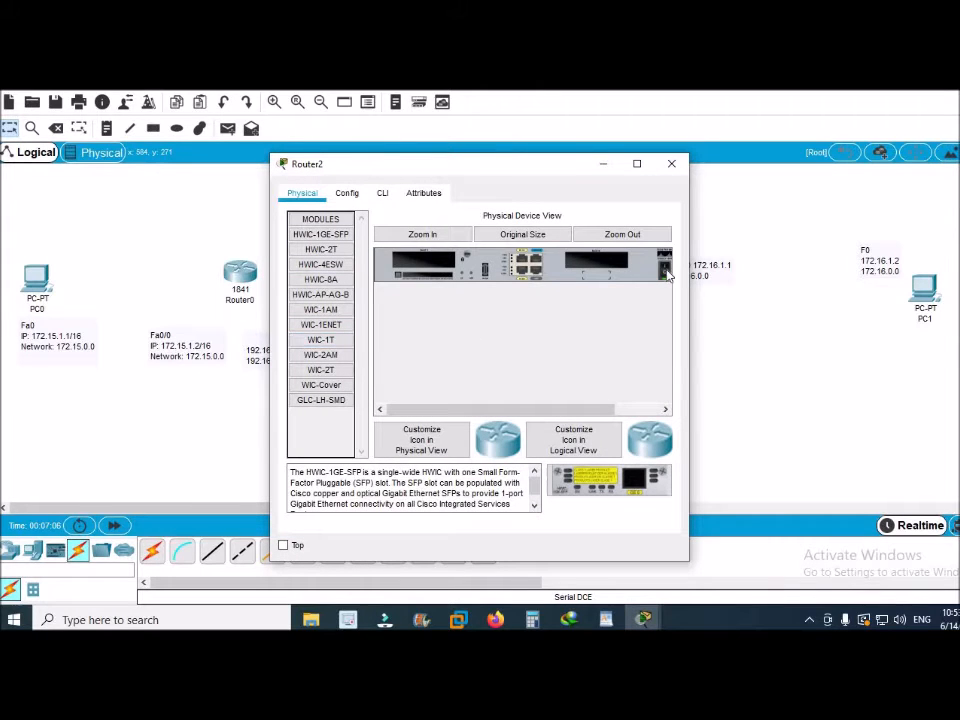
left_click_drag(321, 340, 410, 265)
left_click_drag(573, 261, 583, 264)
left_click(670, 165)
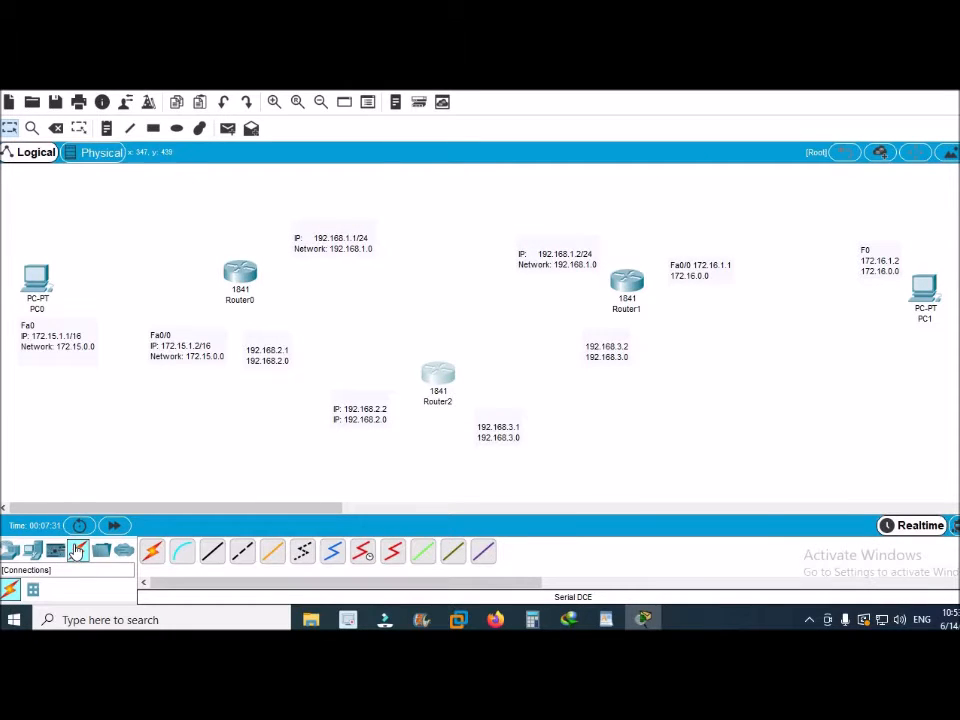
- Connect Router0's Serial0/0/0 port to Router1's Serial0/0/0 port with a Serial DCE cable
left_click(362, 553)
left_click(245, 277)
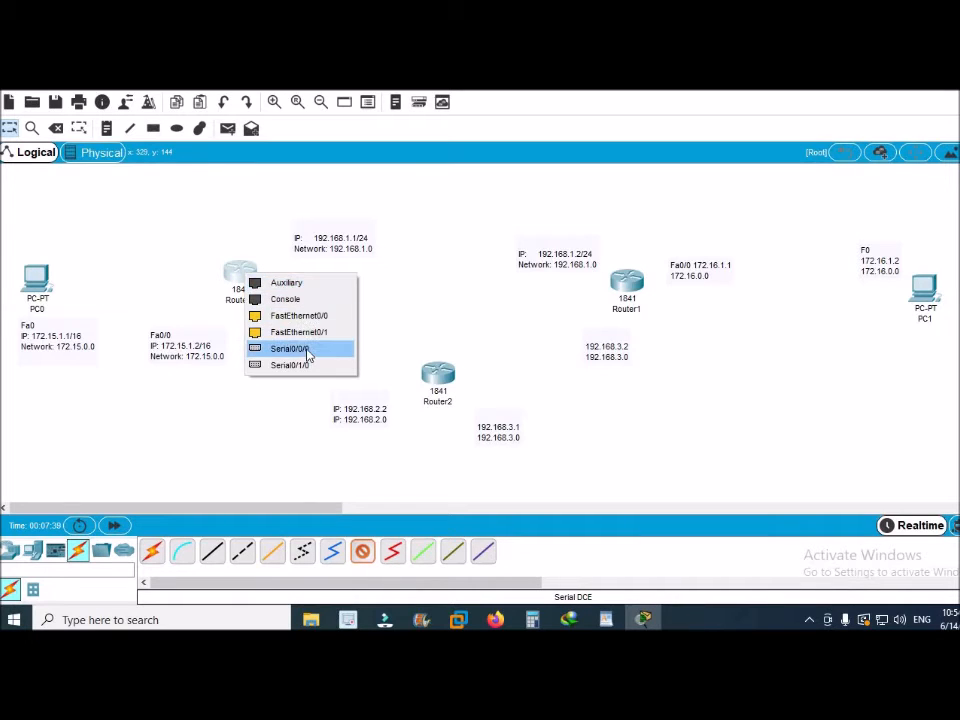
left_click(302, 348)
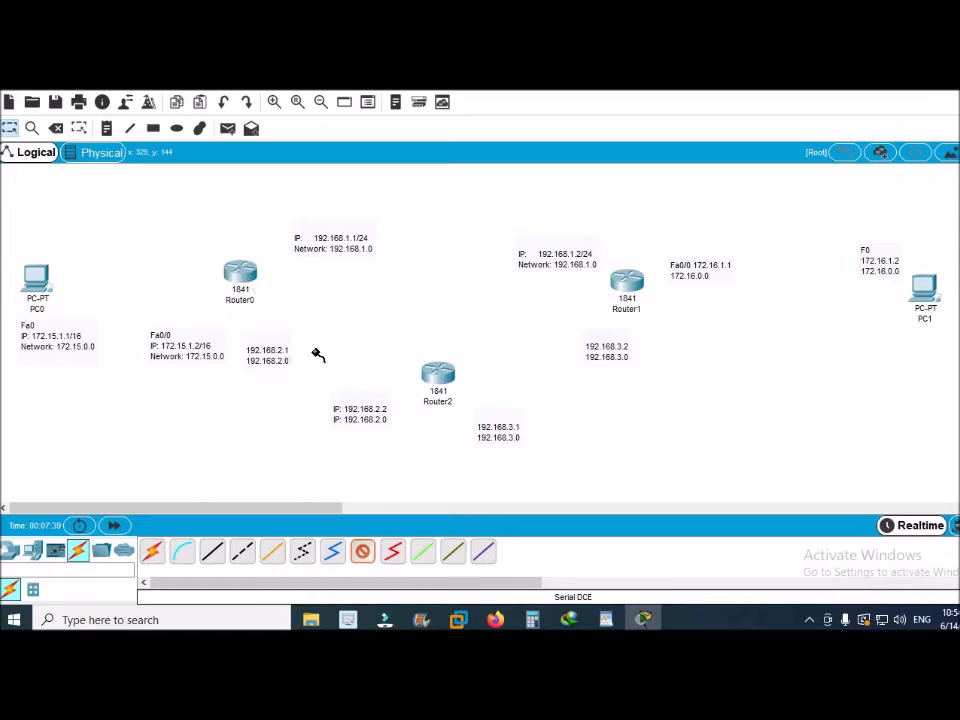
left_click(624, 281)
left_click(670, 355)
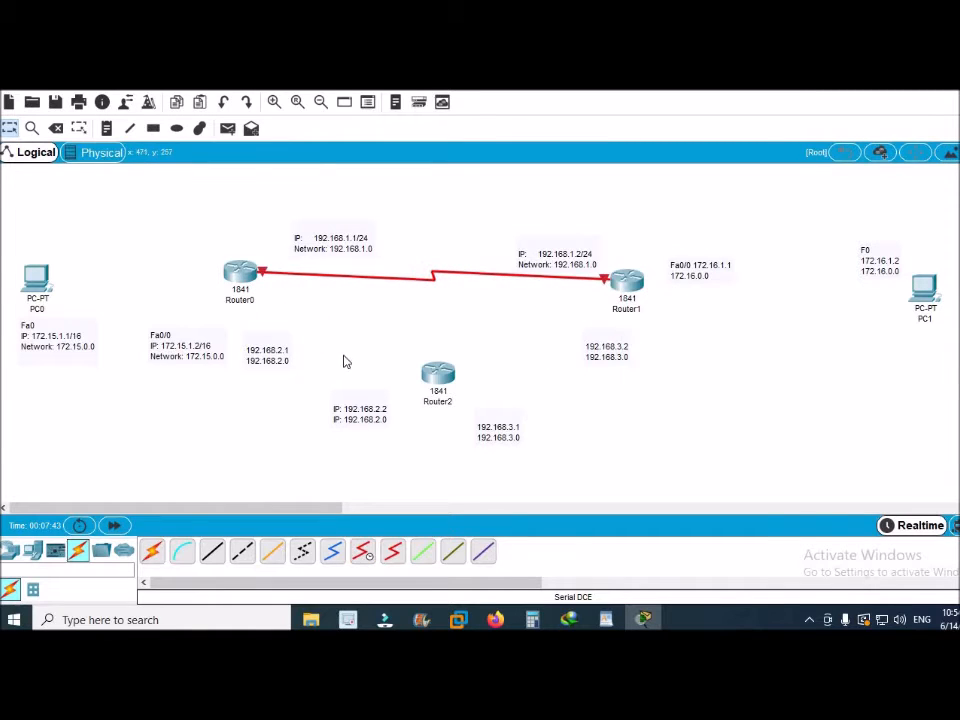
- Connect Router0's Serial0/1/0 port to Router2's Serial0/1/0 port with a Serial DCE cable
left_click(362, 556)
left_click(242, 280)
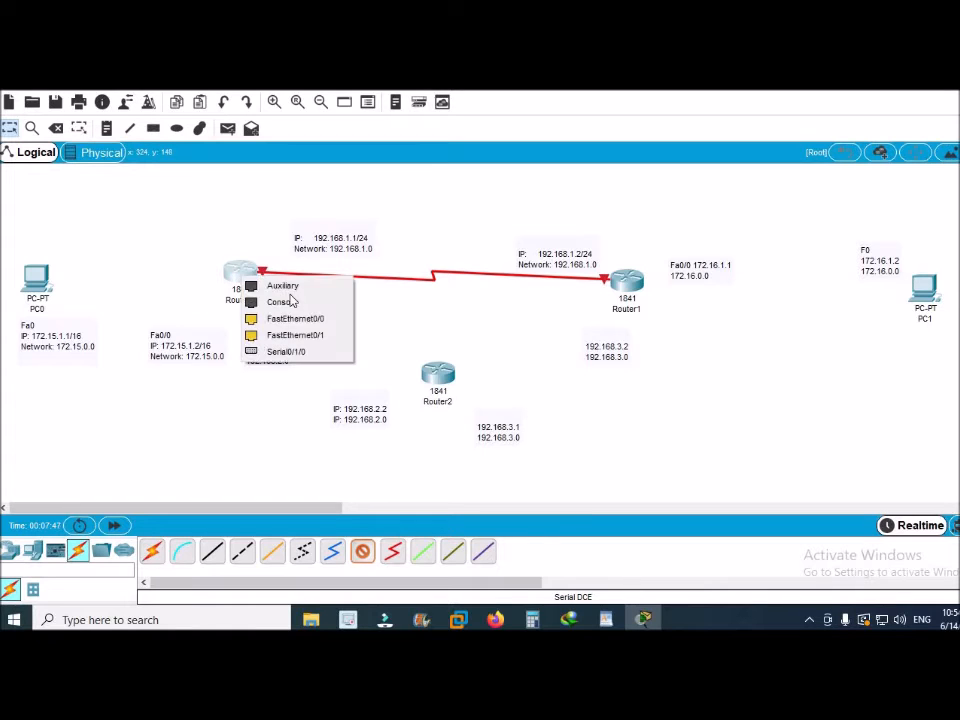
left_click(308, 352)
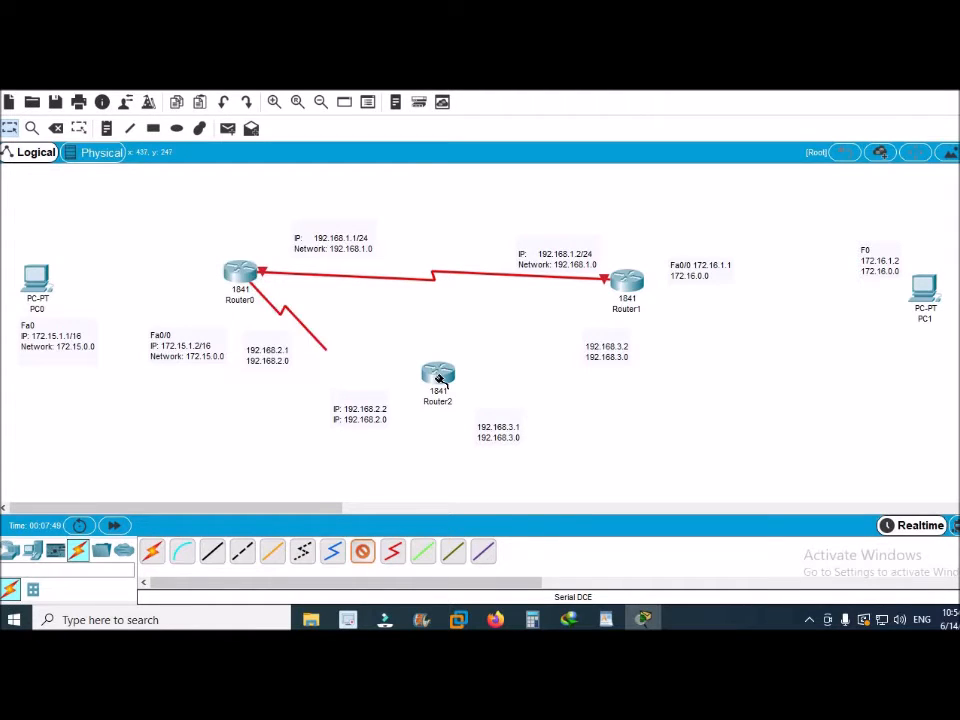
left_click(437, 375)
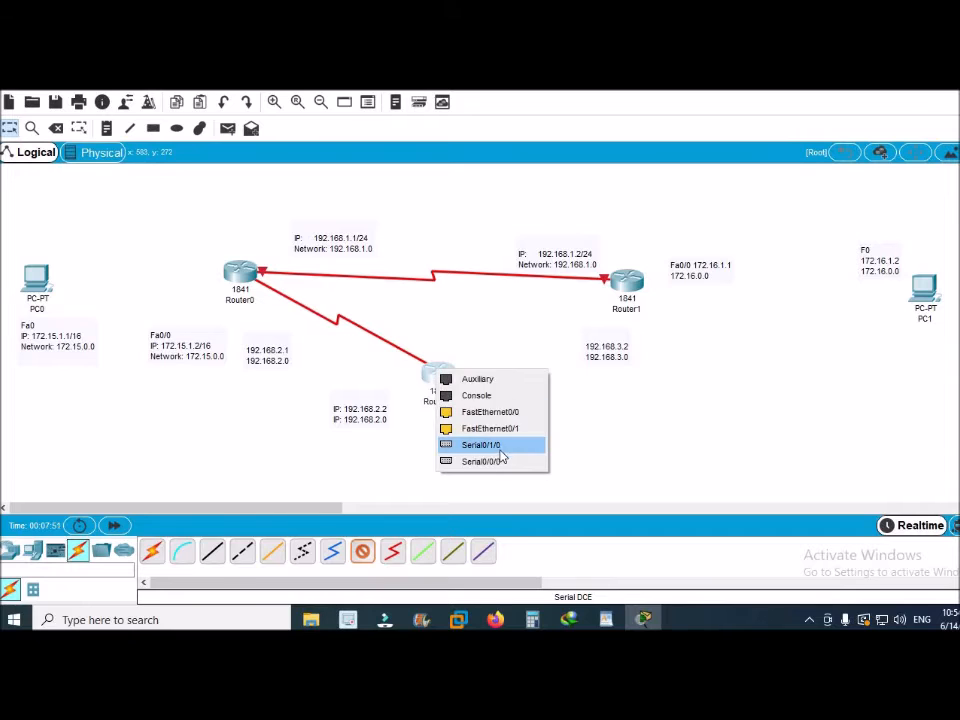
left_click(500, 446)
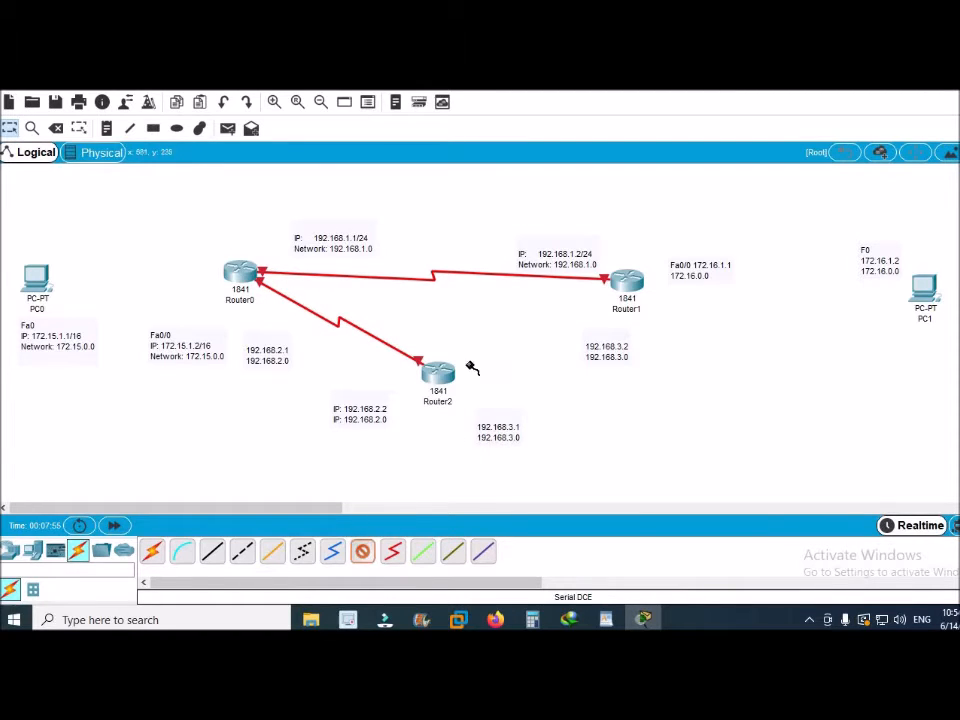
- Connect Router2's Serial0/0/0 port to Router1's Serial0/1/0 port with a Serial DCE cable
left_click(440, 374)
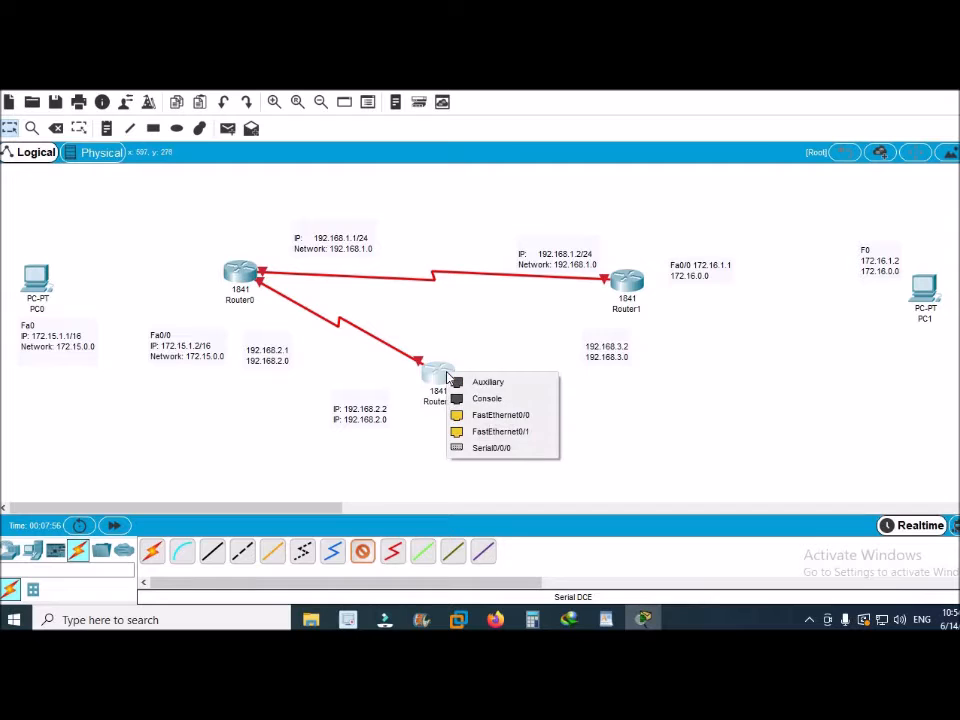
left_click(488, 447)
left_click(622, 287)
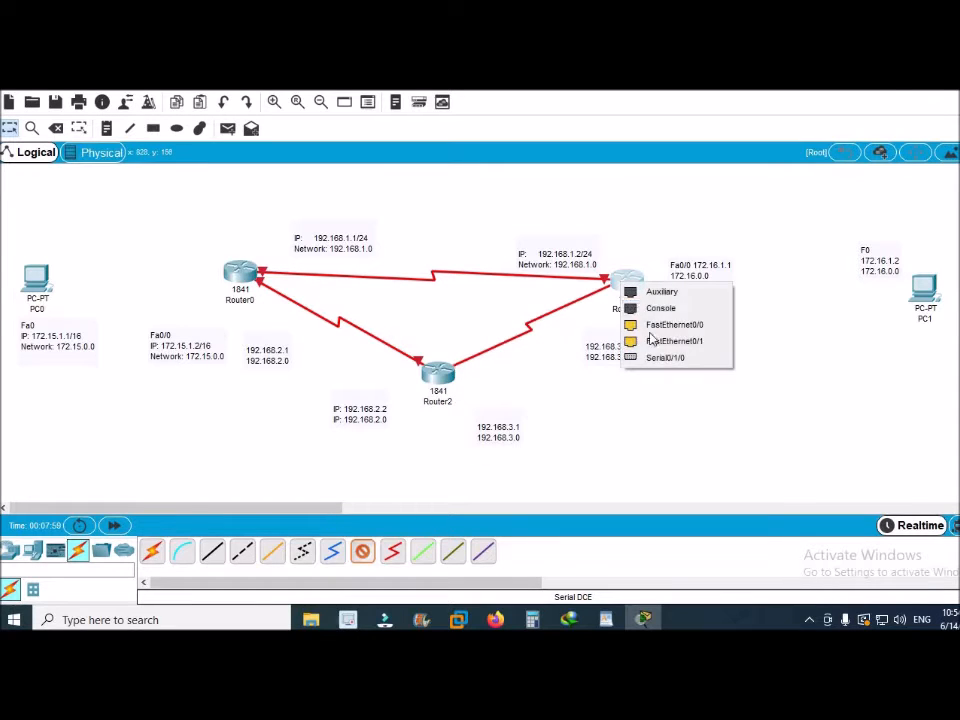
left_click(655, 358)
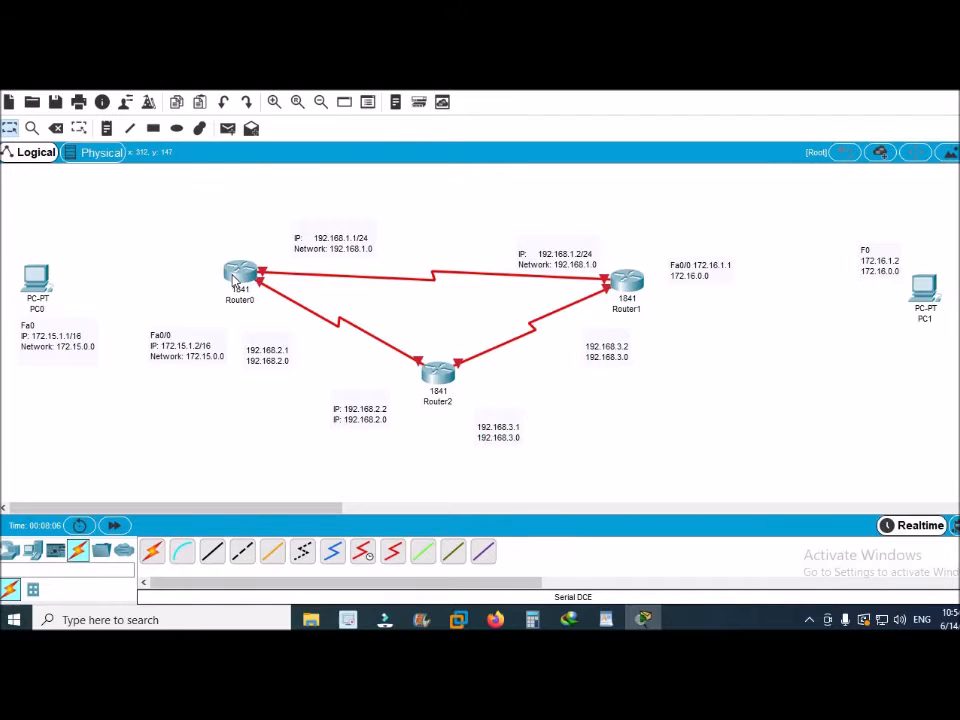
- Connect Router0's FastEthernet0/0 port to PC0's FastEthernet0 port with a Copper Cross-Over cable
left_click(243, 558)
left_click(232, 274)
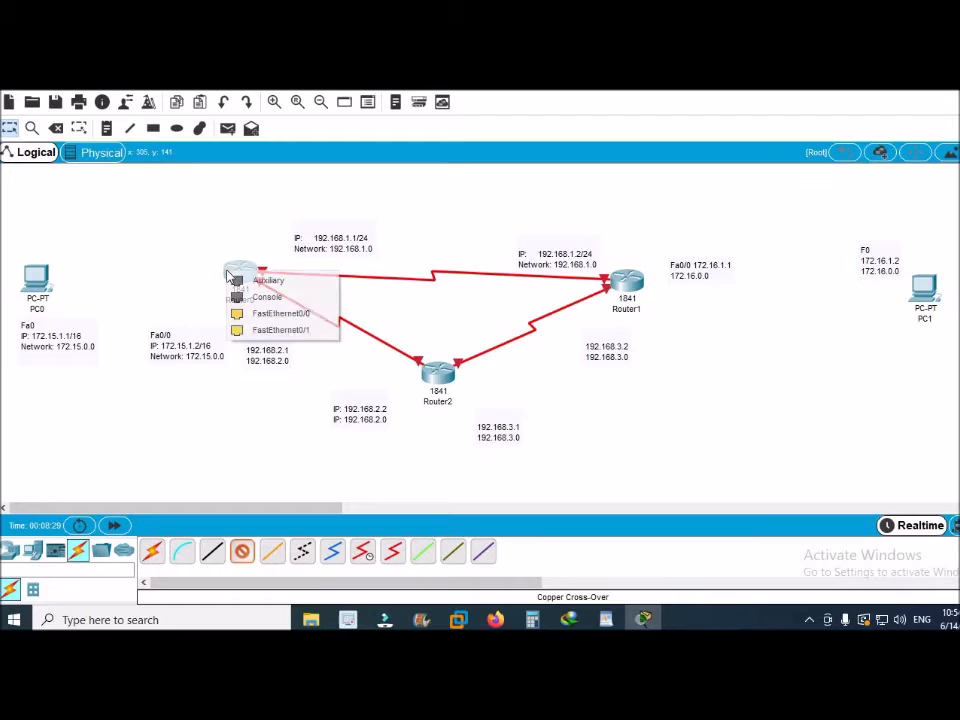
left_click(278, 314)
left_click(45, 282)
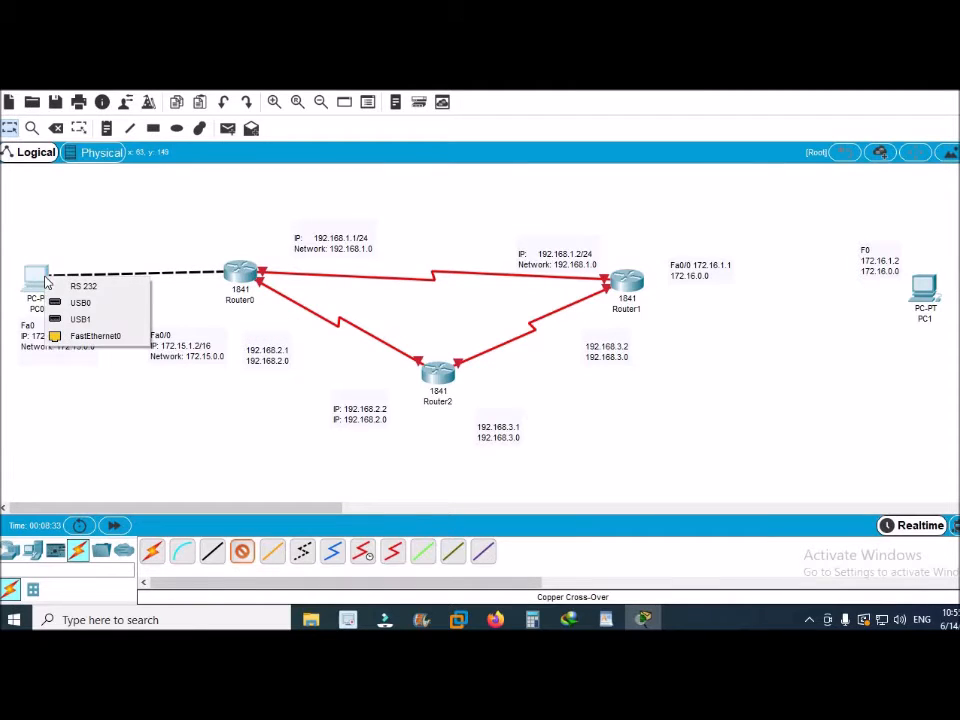
left_click(108, 341)
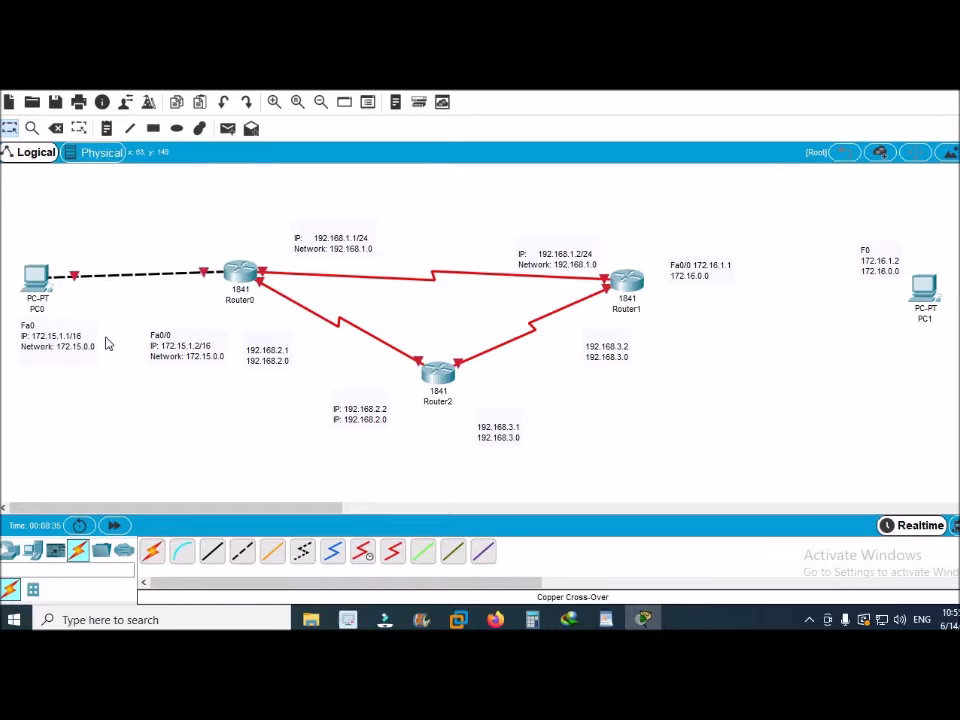
- Connect Router1's FastEthernet0/0 port to PC1's FastEthernet0 port with a Copper Cross-Over cable
left_click(243, 555)
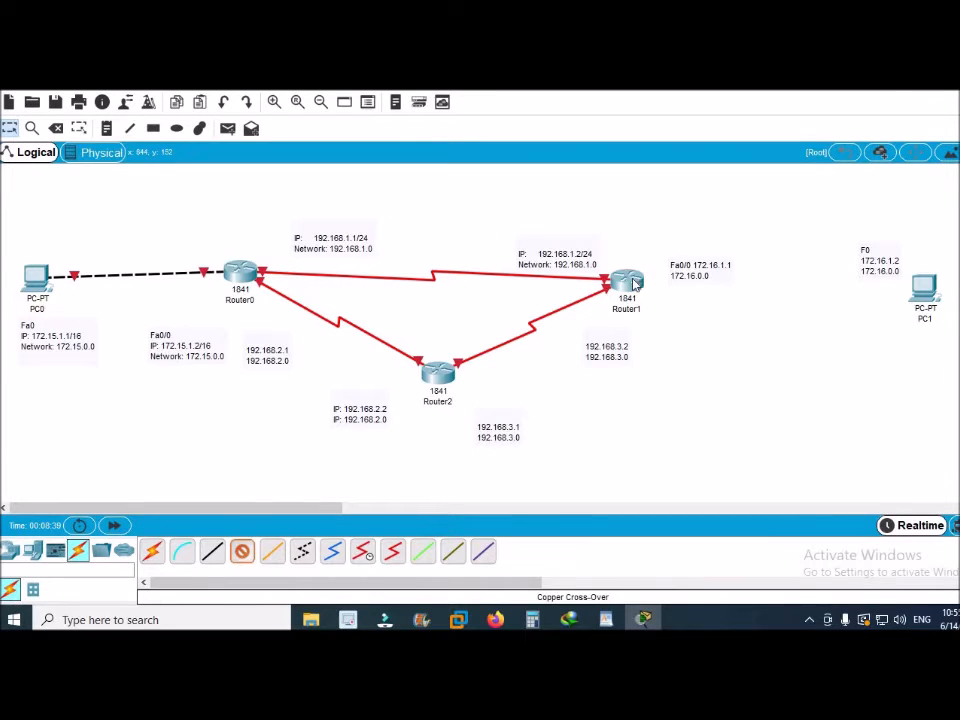
left_click(634, 285)
left_click(690, 321)
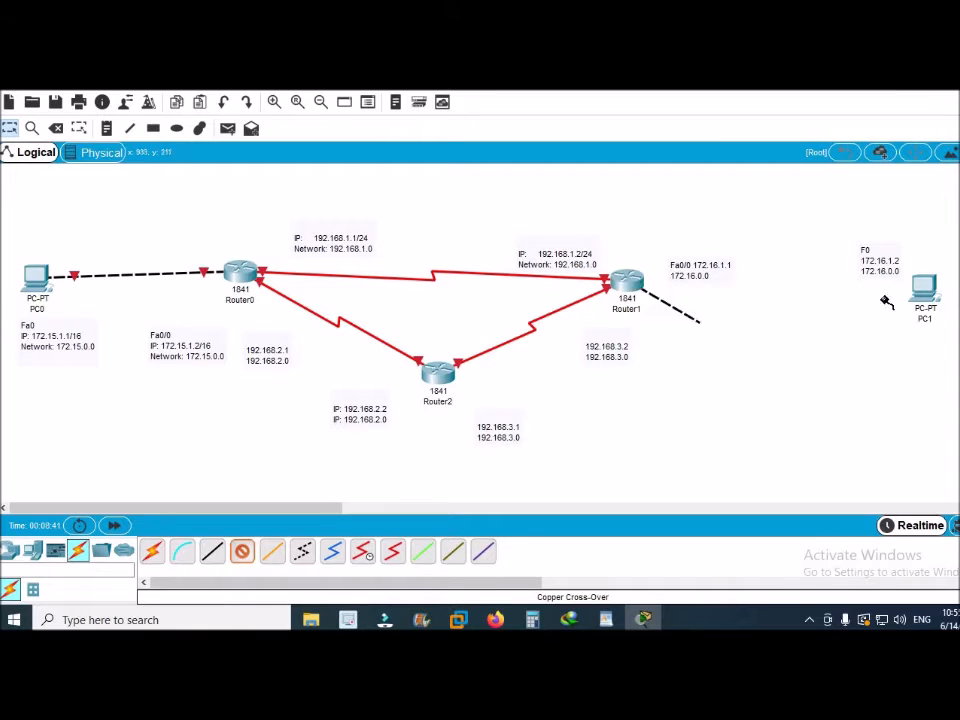
left_click(916, 284)
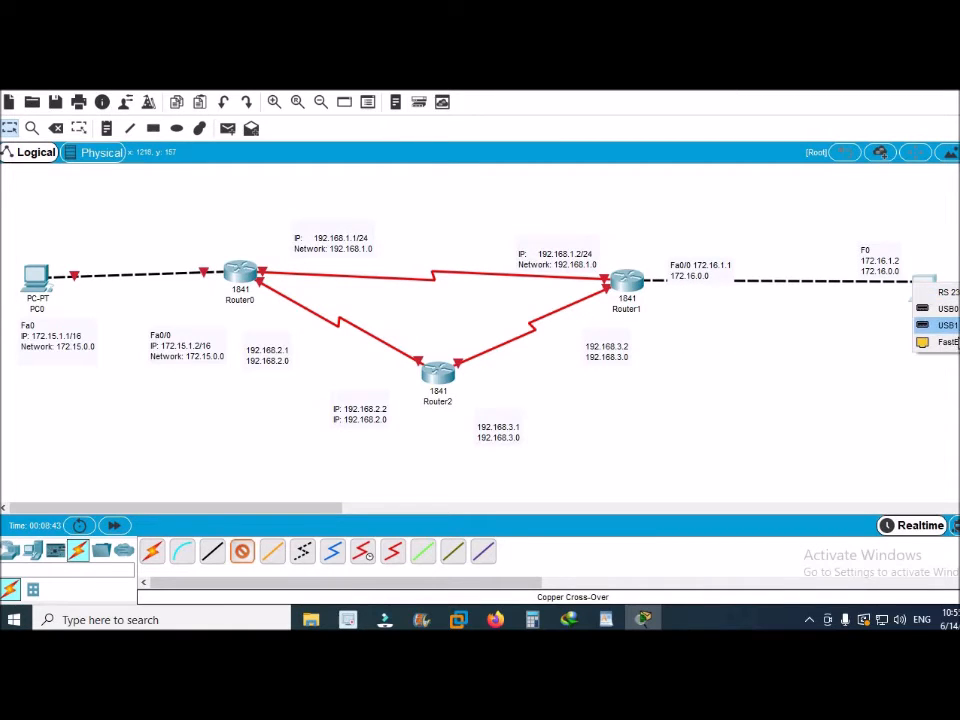
left_click(945, 342)
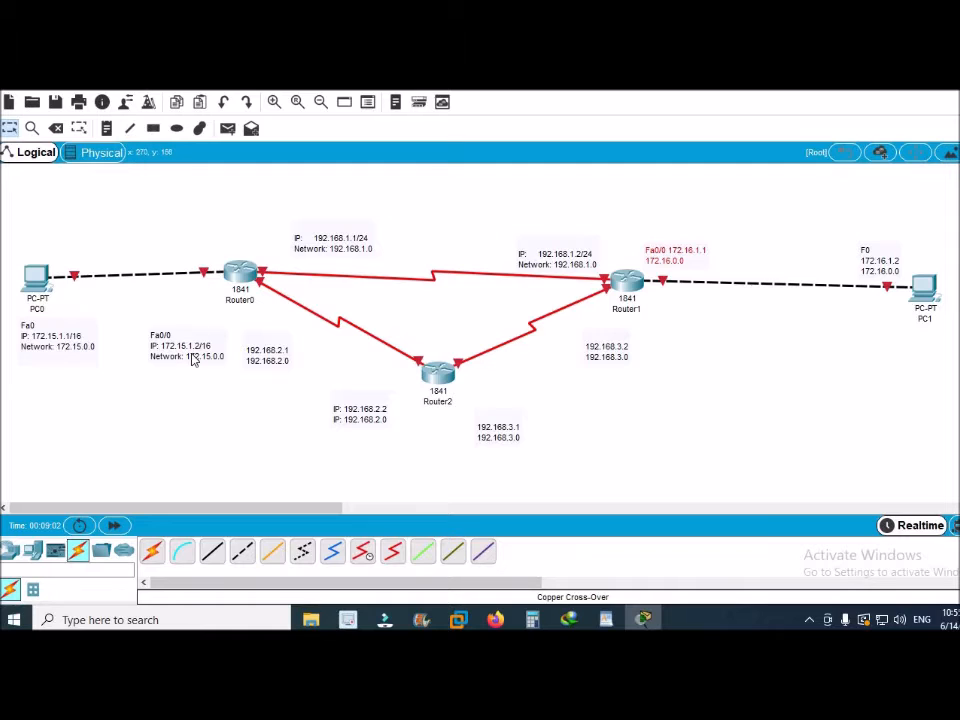
- Move the Fa0/0 address note of network 172.15.0.0 closer beneath Router0
left_click_drag(191, 351, 203, 330)
left_click_drag(203, 324, 203, 327)
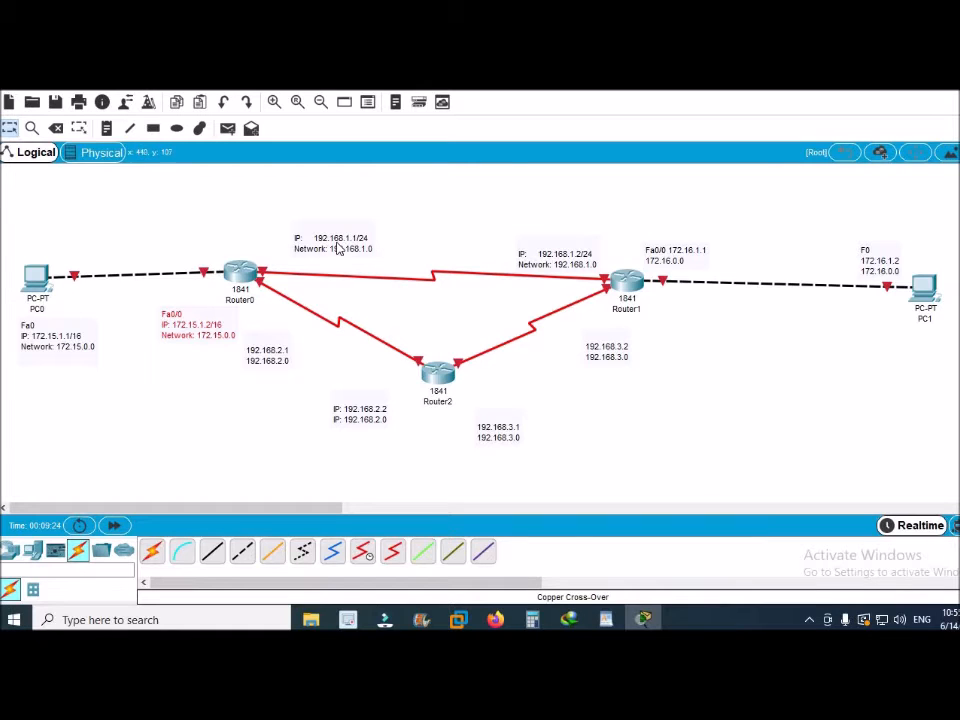
- Examine the interface notes of PC0 and Router0 and the port labels on Router0's serial links
left_click(36, 326)
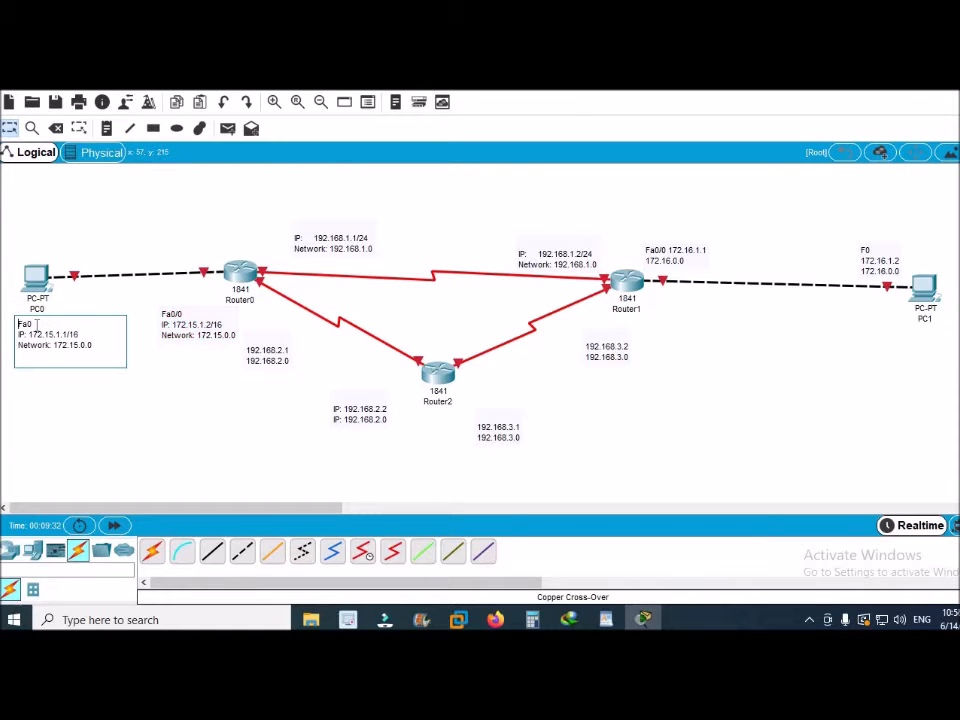
left_click_drag(36, 326, 14, 323)
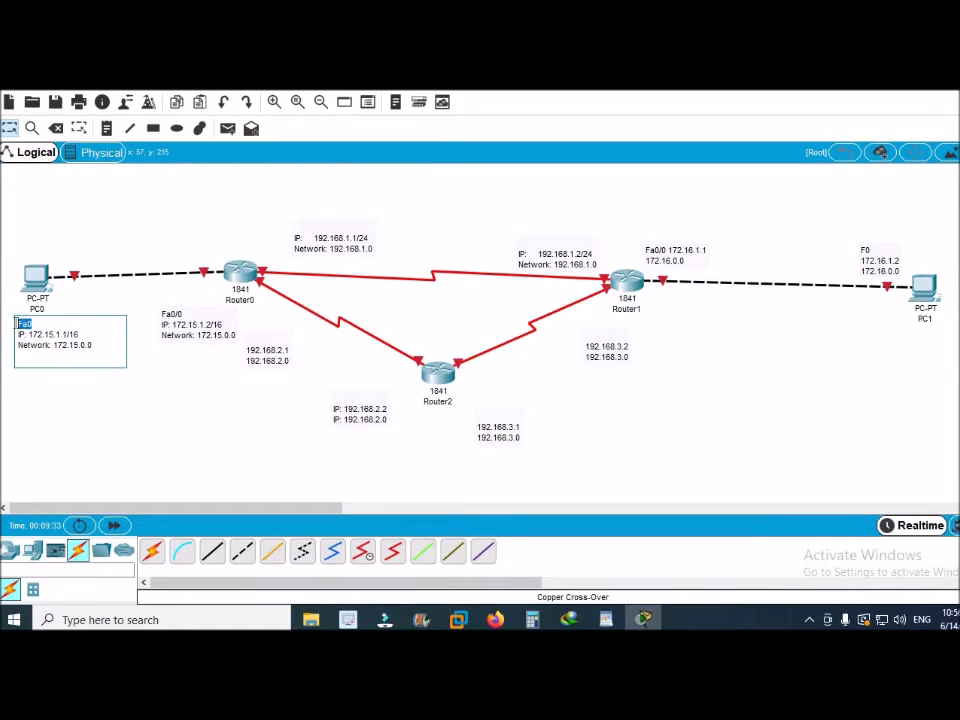
left_click(175, 314)
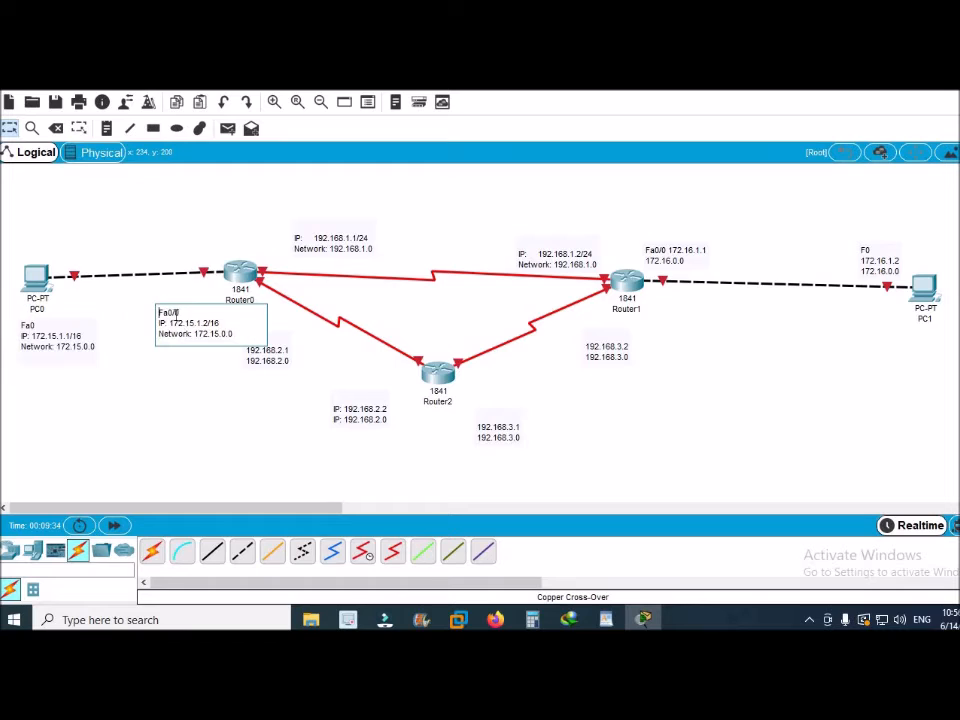
left_click(268, 283)
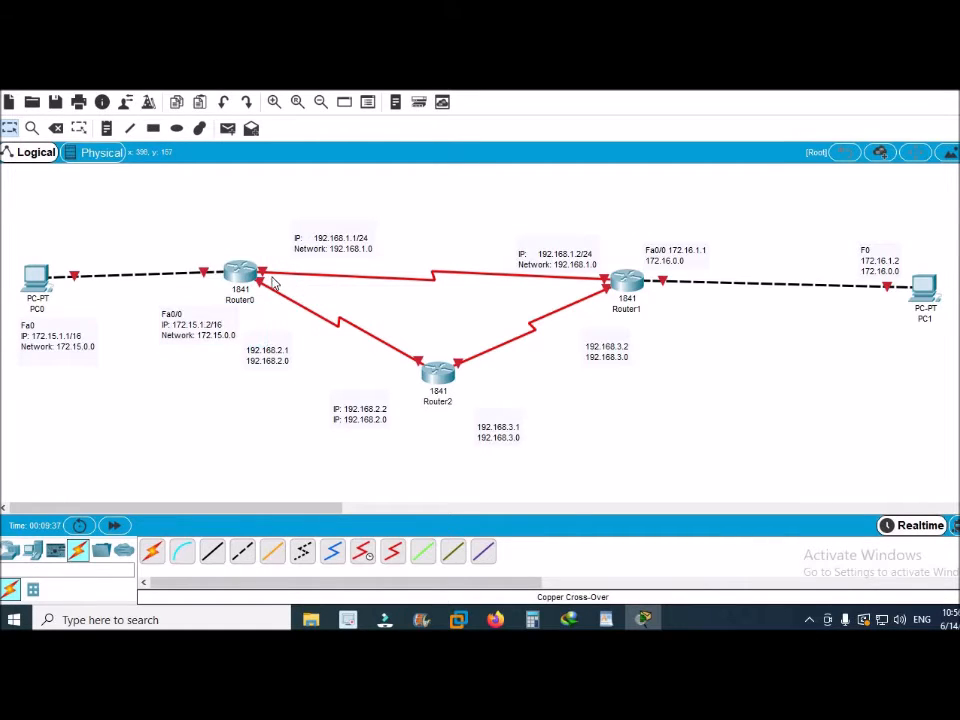
mouse_move(267, 279)
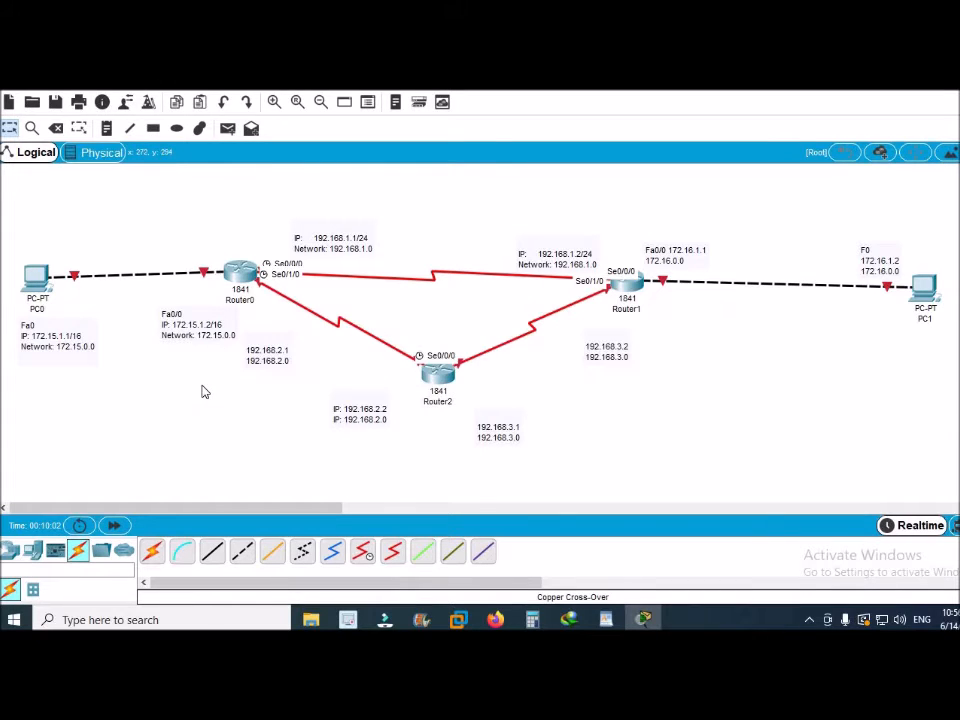
- Review PC0's static IP address, subnet mask and default gateway against the notes on the topology
left_click(42, 295)
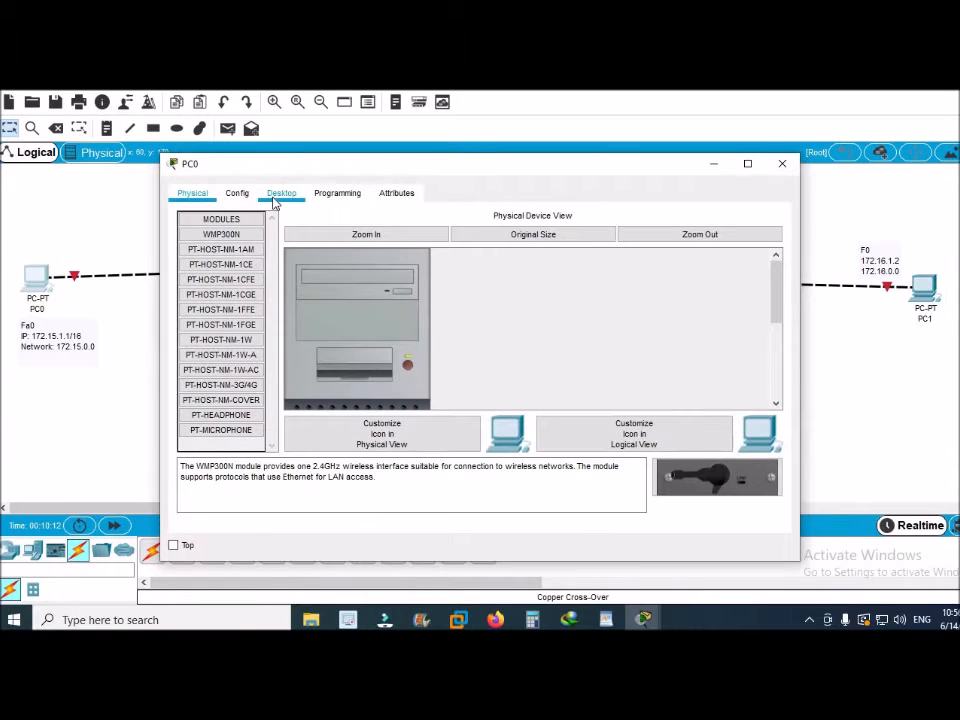
left_click(280, 195)
left_click(234, 278)
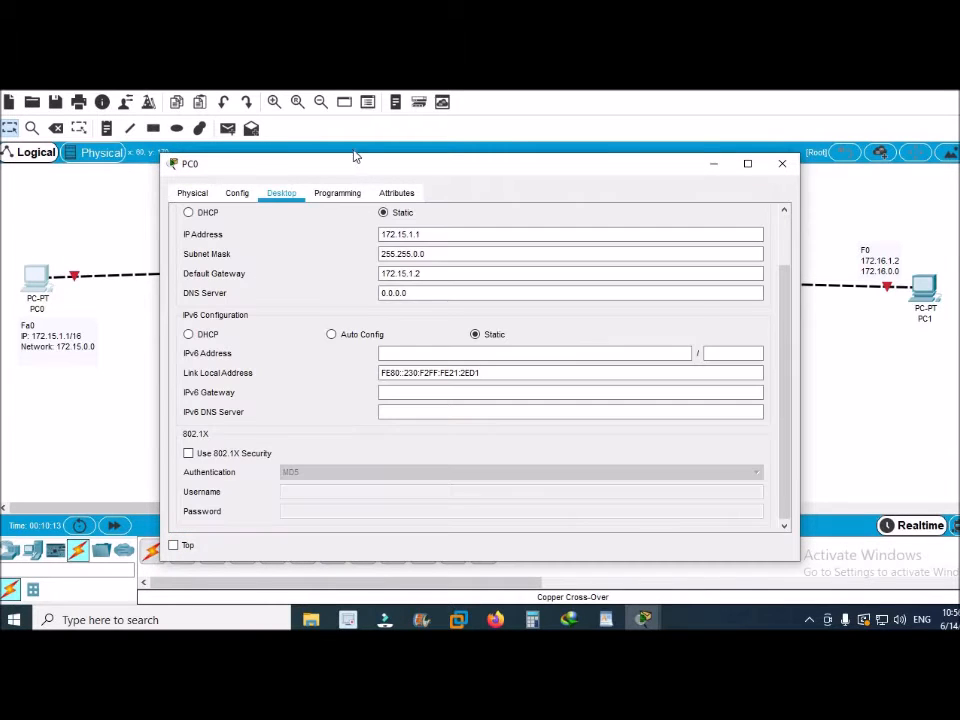
left_click_drag(358, 175, 443, 183)
left_click(490, 241)
double_click(490, 241)
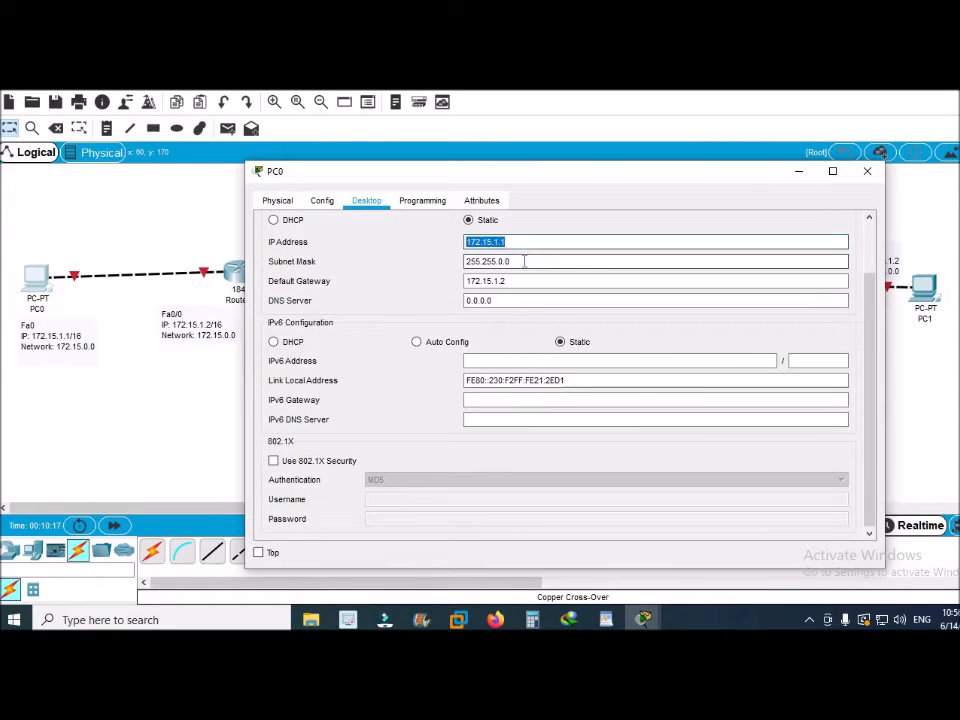
left_click(500, 261)
double_click(487, 261)
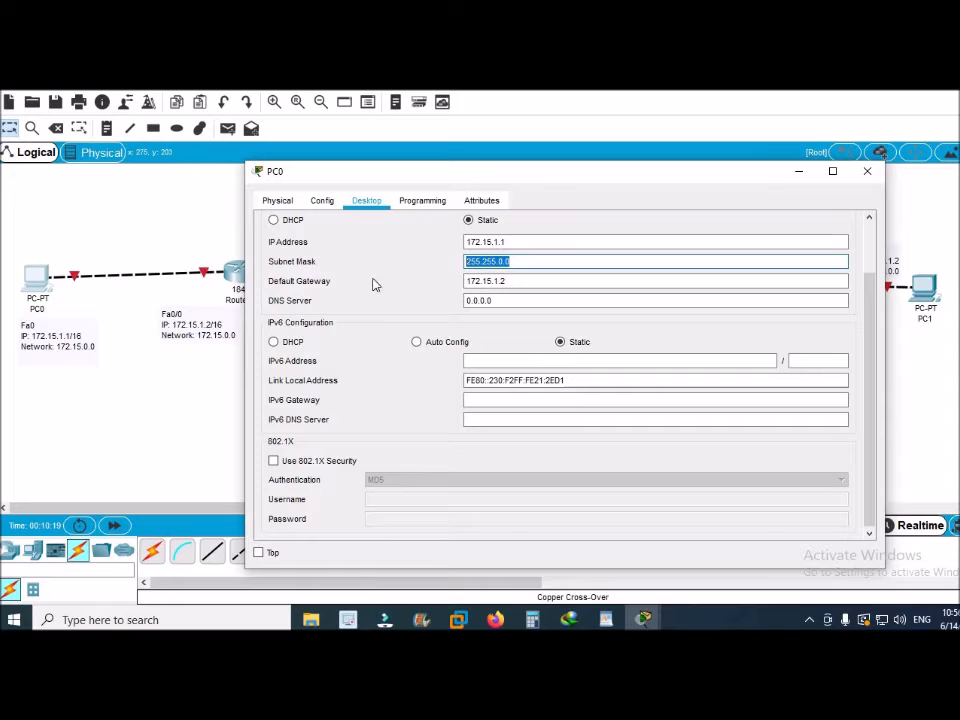
left_click_drag(493, 177, 655, 201)
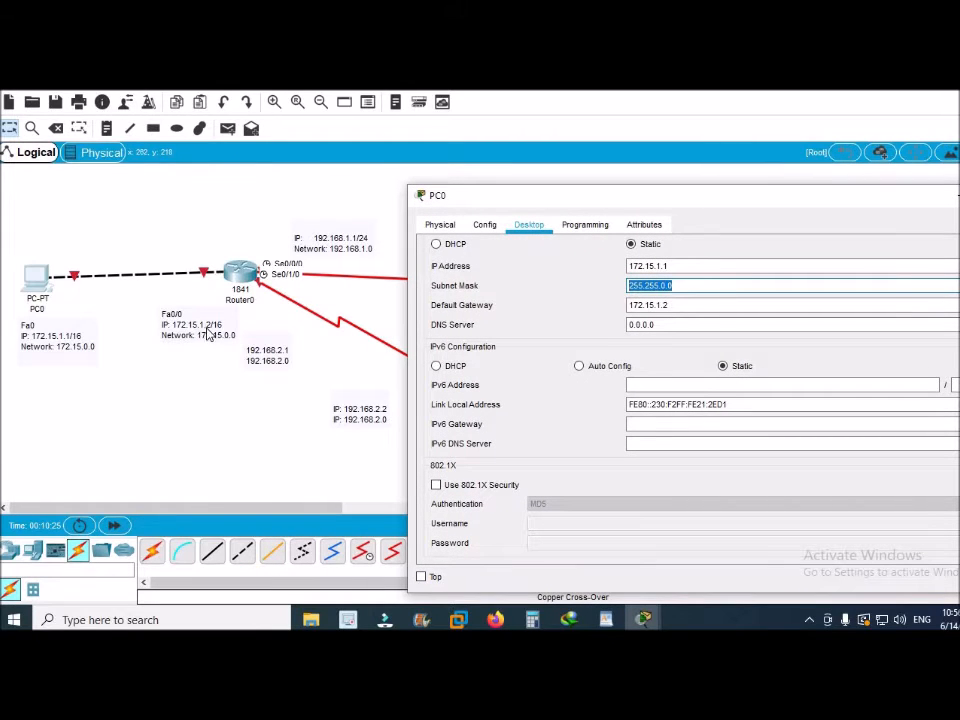
left_click_drag(740, 204, 239, 165)
left_click(701, 164)
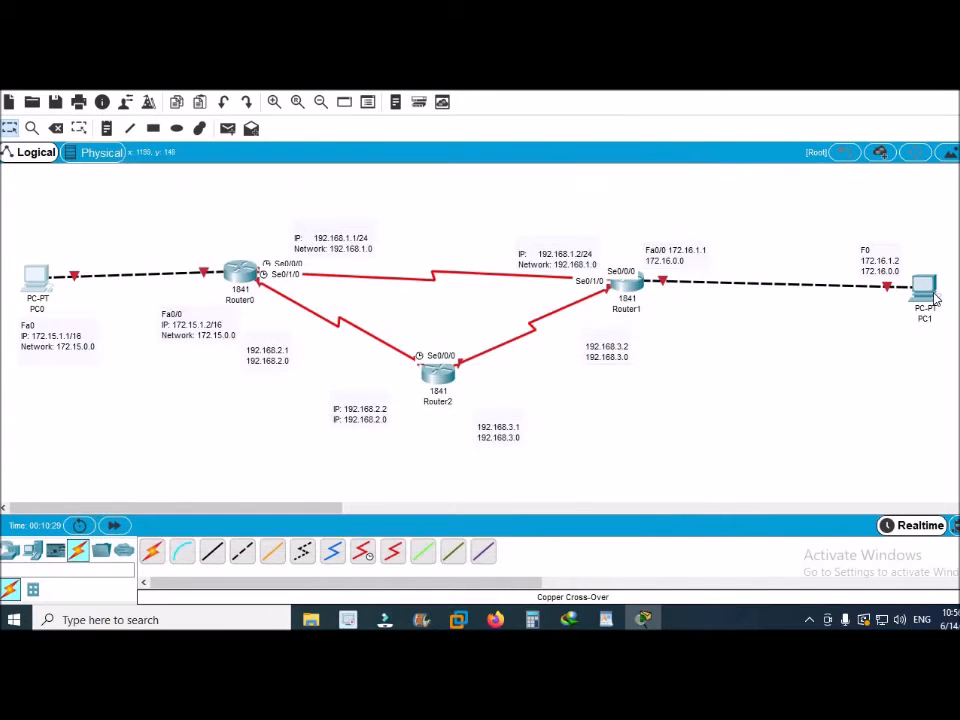
- Configure PC1 with static IP address 172.16.1.2, subnet mask 255.255.0.0 and default gateway 172.16.1.1
left_click(933, 294)
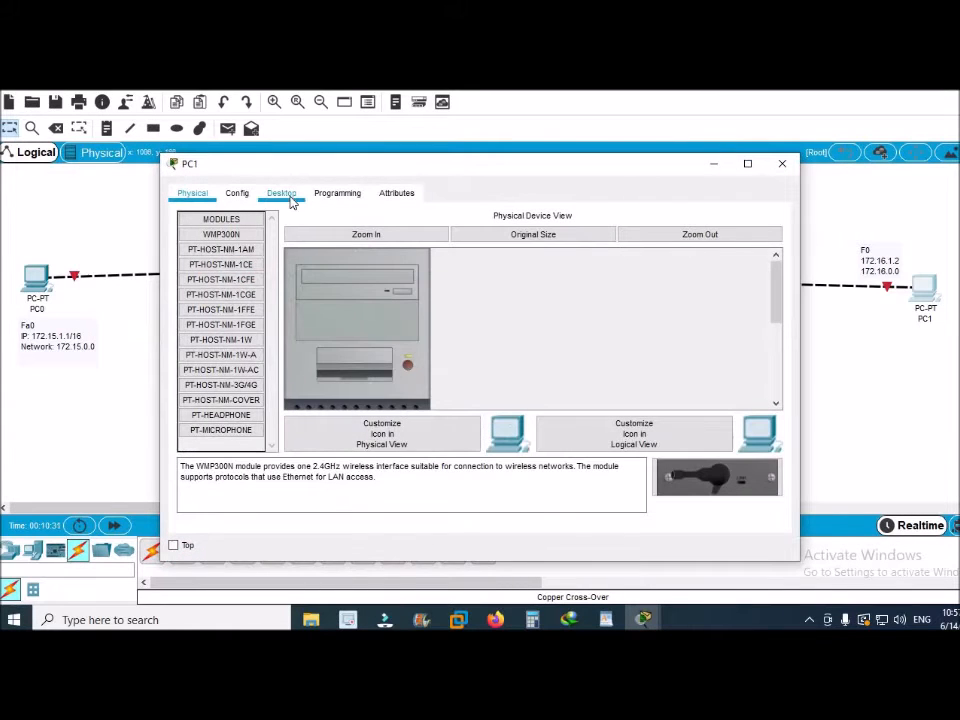
left_click(290, 199)
left_click(236, 262)
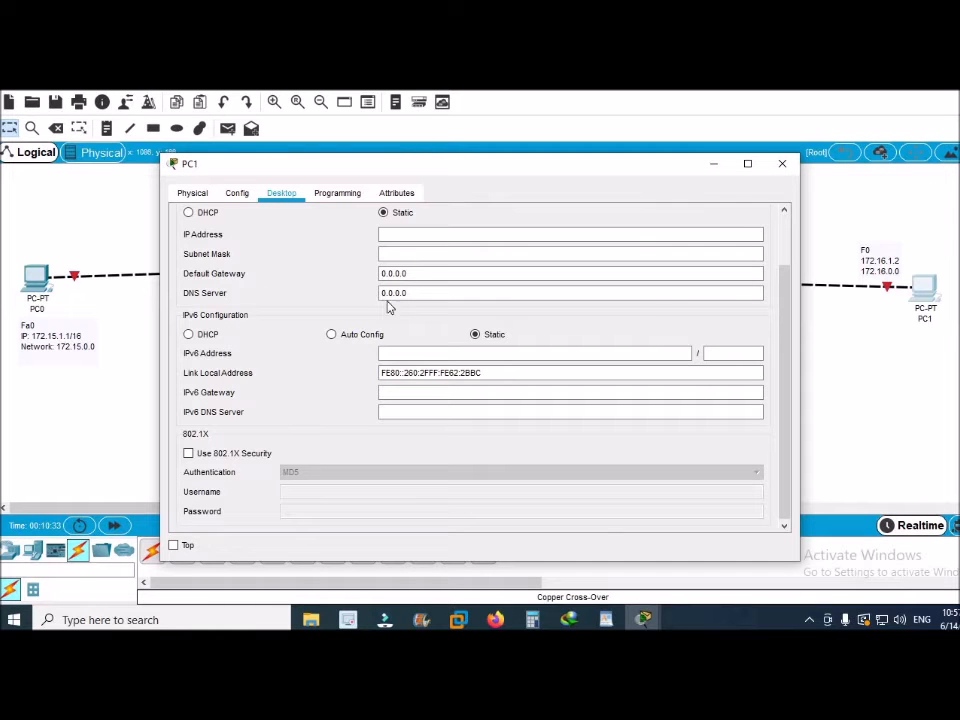
left_click_drag(423, 162, 454, 334)
left_click(474, 402)
type("172.16.1.2")
key("Tab")
key("Tab")
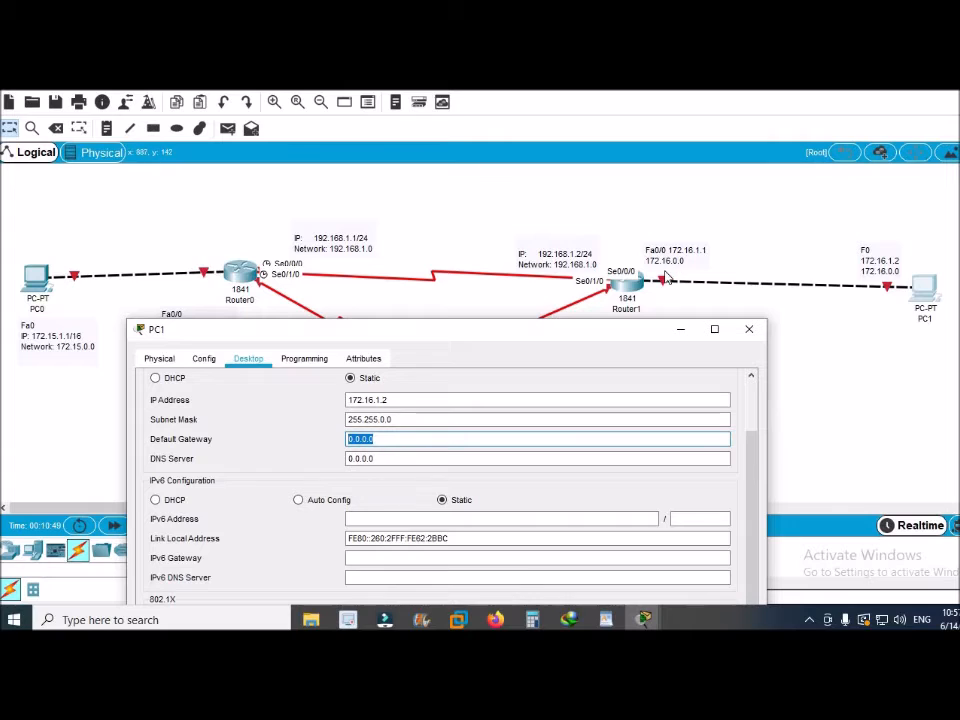
type("172.16")
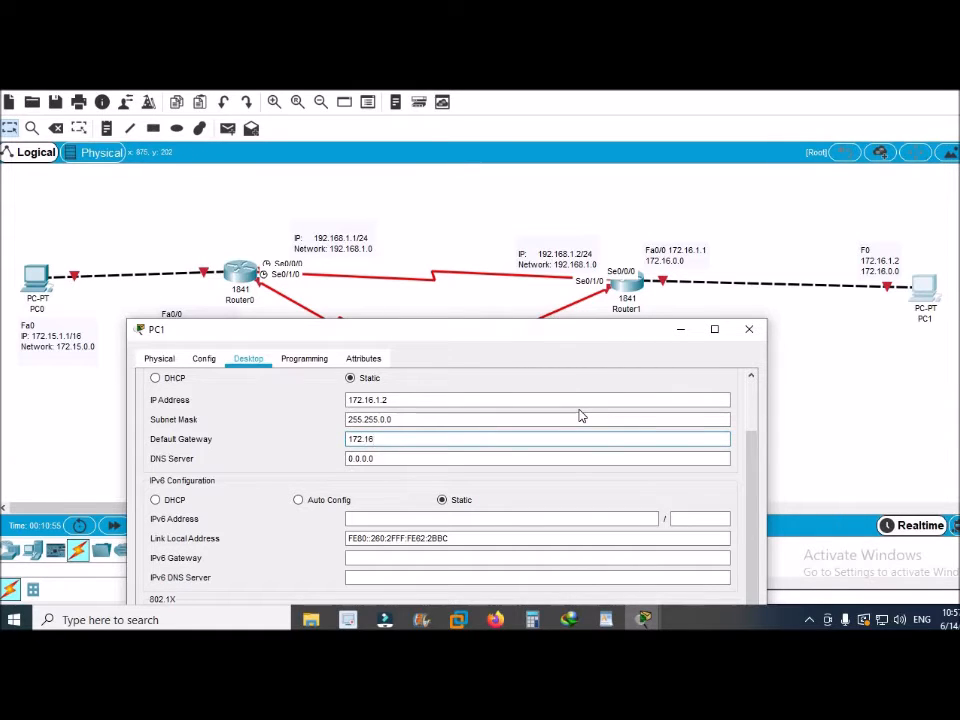
type(".1.1")
left_click(748, 329)
- Power on Router0 and open its IOS command-line interface
mouse_move(230, 268)
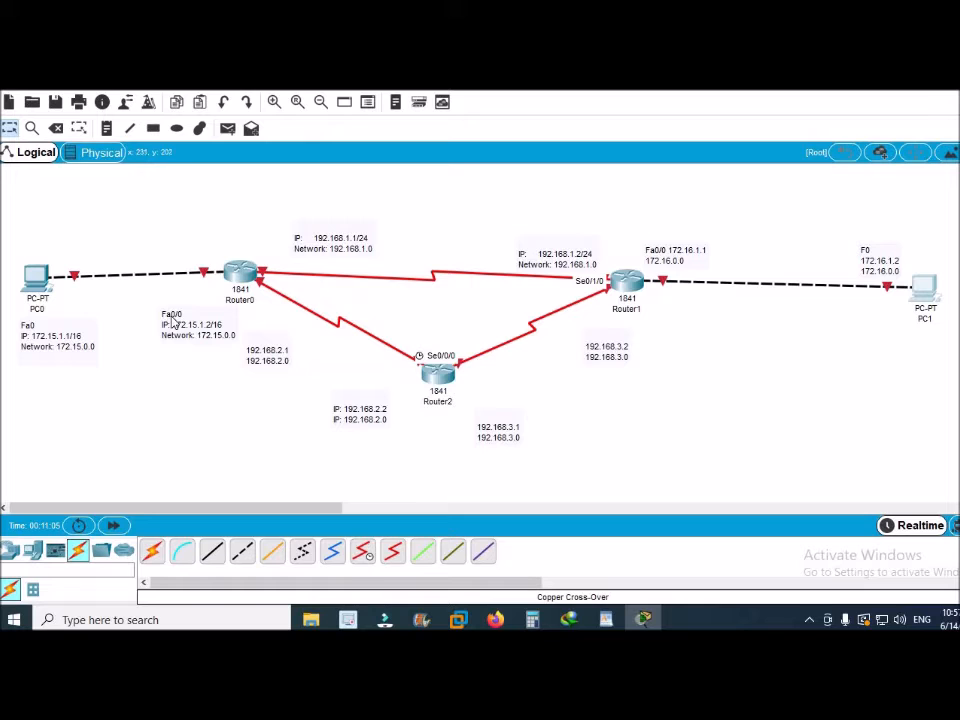
left_click(244, 278)
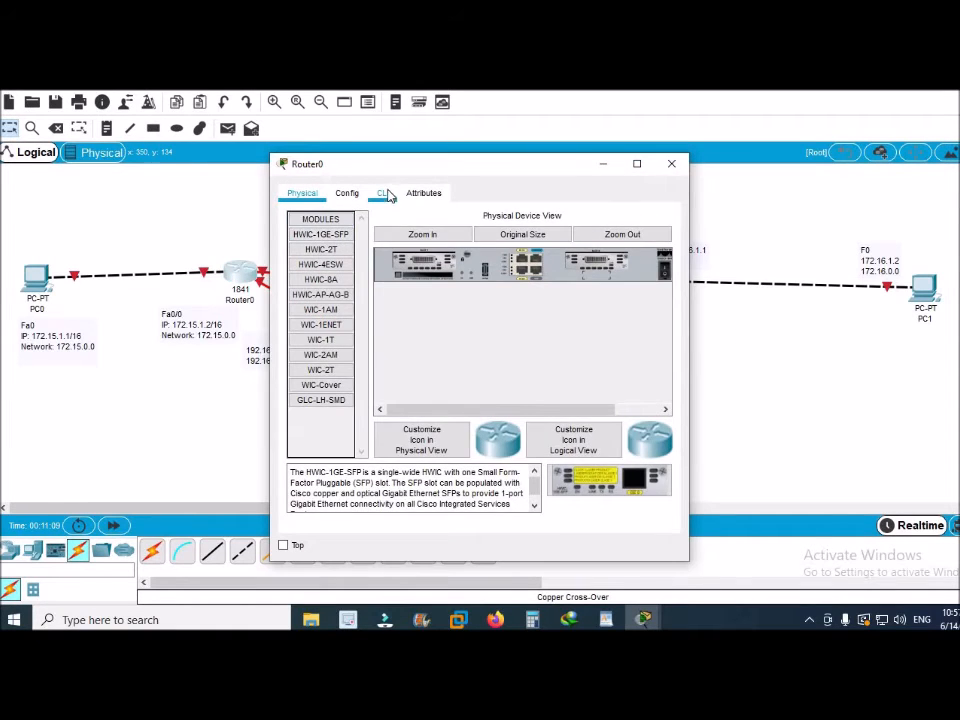
left_click(384, 194)
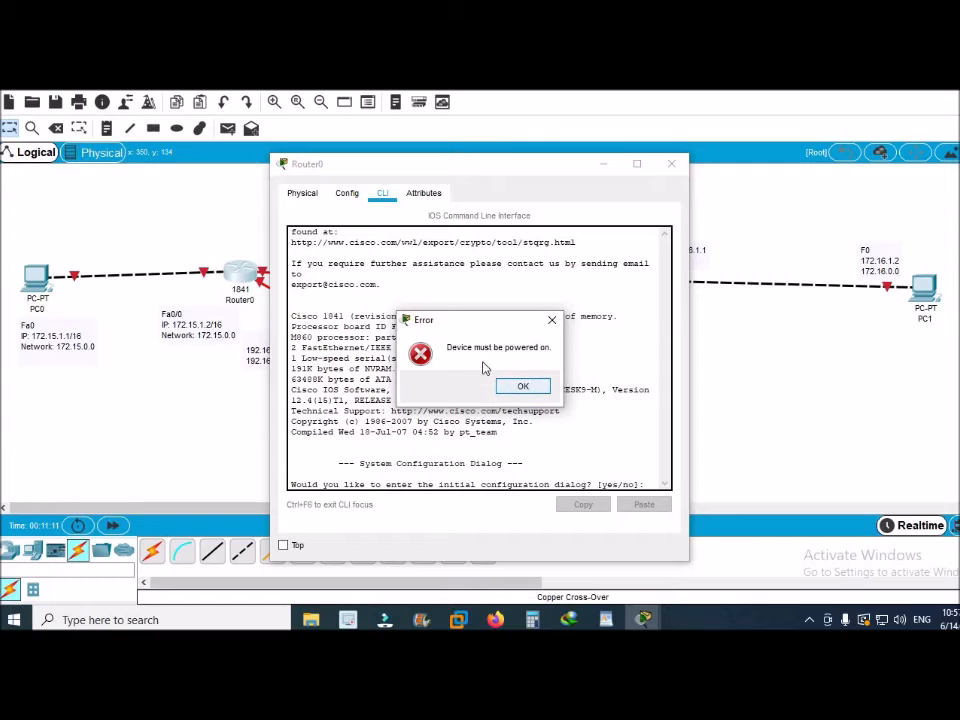
left_click(530, 387)
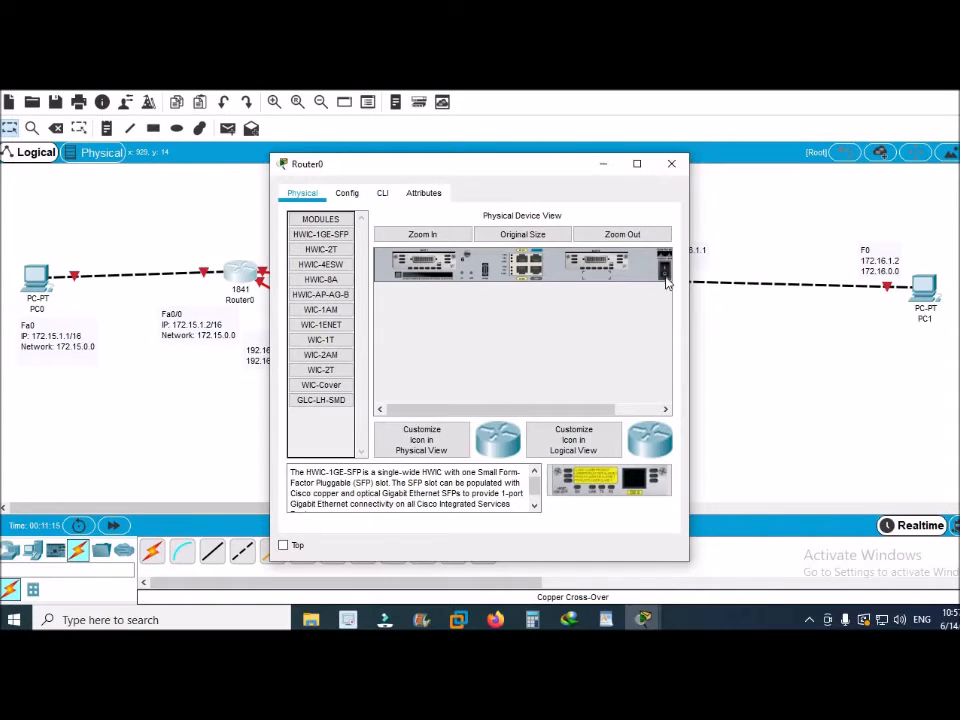
left_click(668, 165)
left_click(240, 284)
left_click(384, 194)
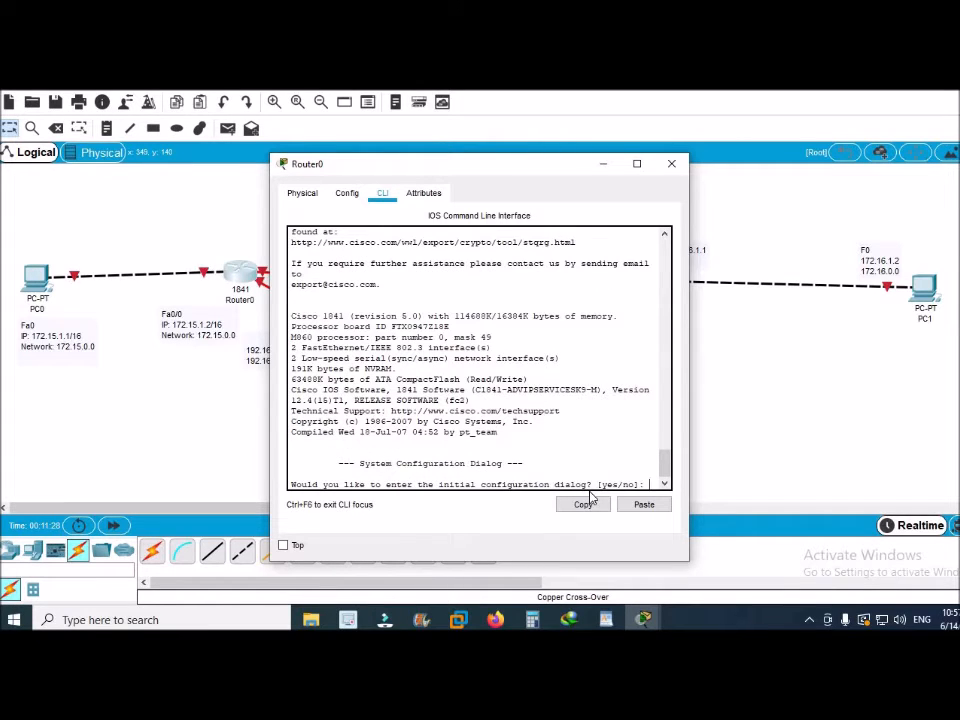
- Answer no to Router0's initial configuration dialog and proceed to the user EXEC prompt
type("o")
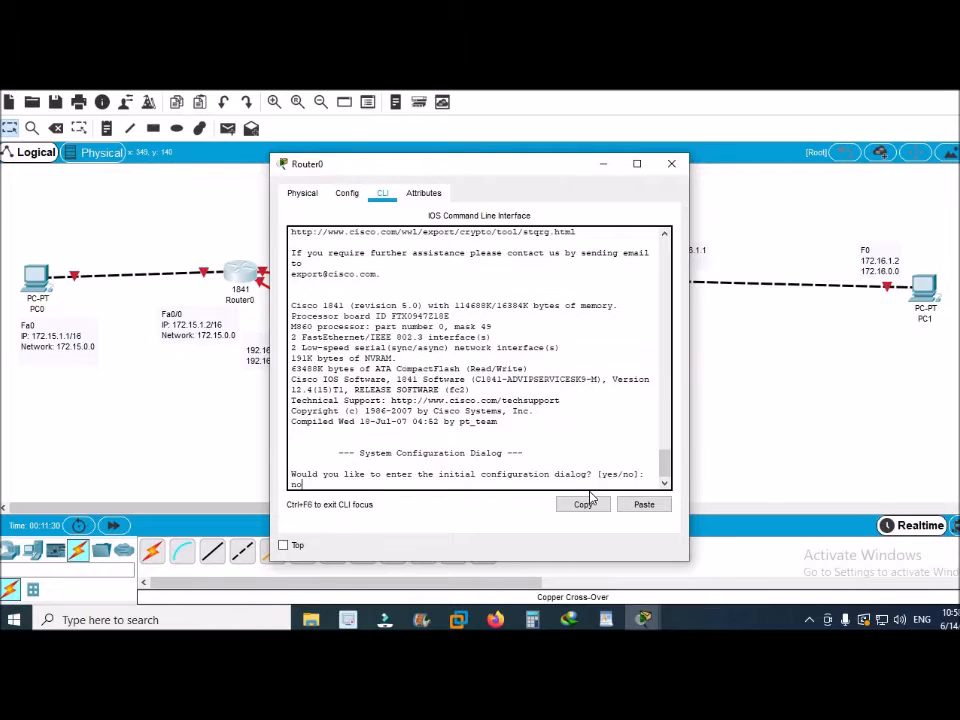
key("Return")
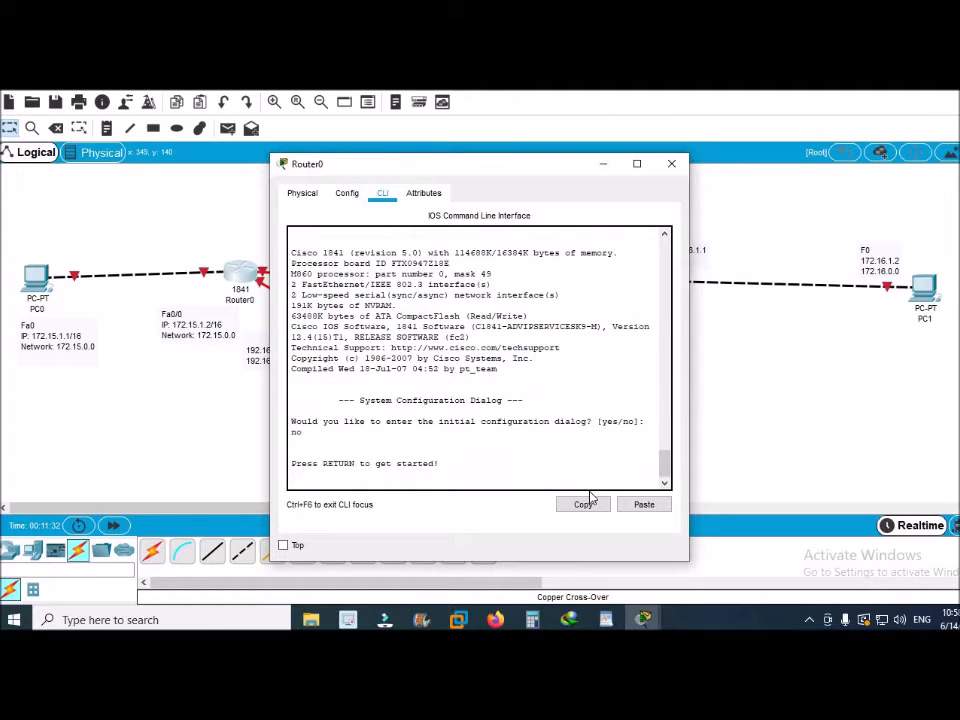
key("Return")
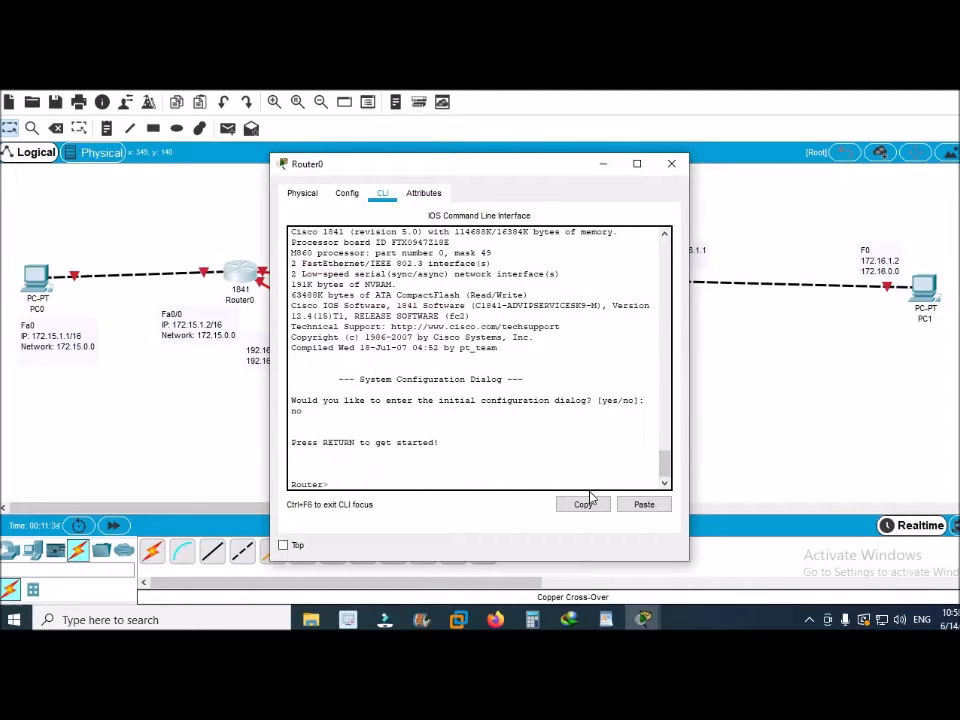
- Enter privileged EXEC mode on Router0 and start global configuration with configure terminal
type("en")
key("Tab")
key("Return")
type("conf")
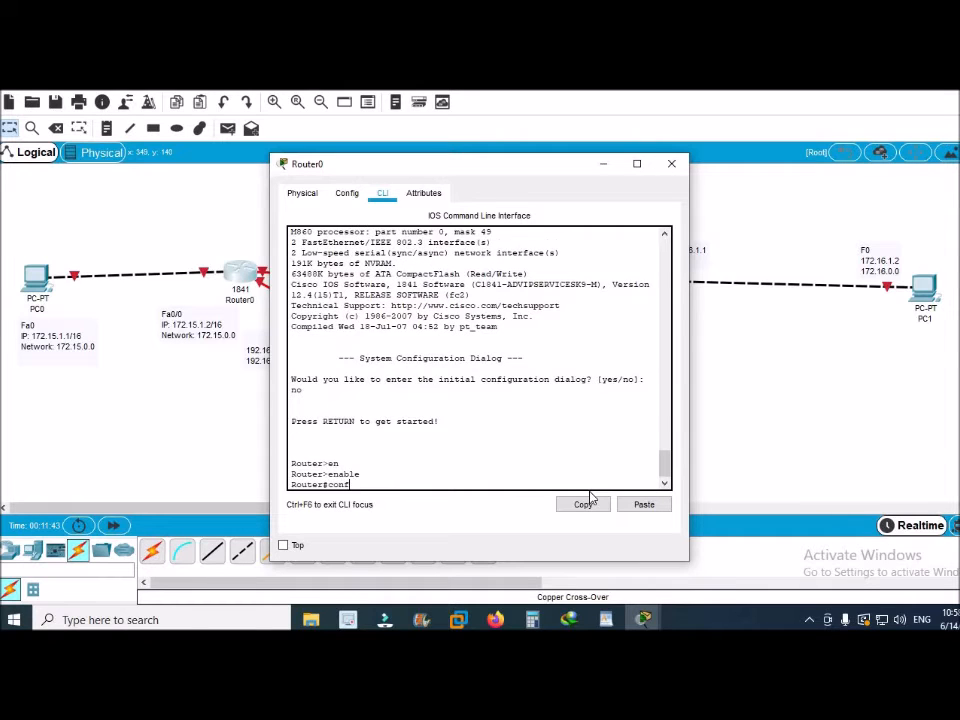
key("Tab")
type("t")
key("Tab")
key("Return")
- Assign IP address 172.16.1.2 with subnet mask 255.255.0.0 to Router0's FastEthernet 0/0 interface
type("in")
key("Tab")
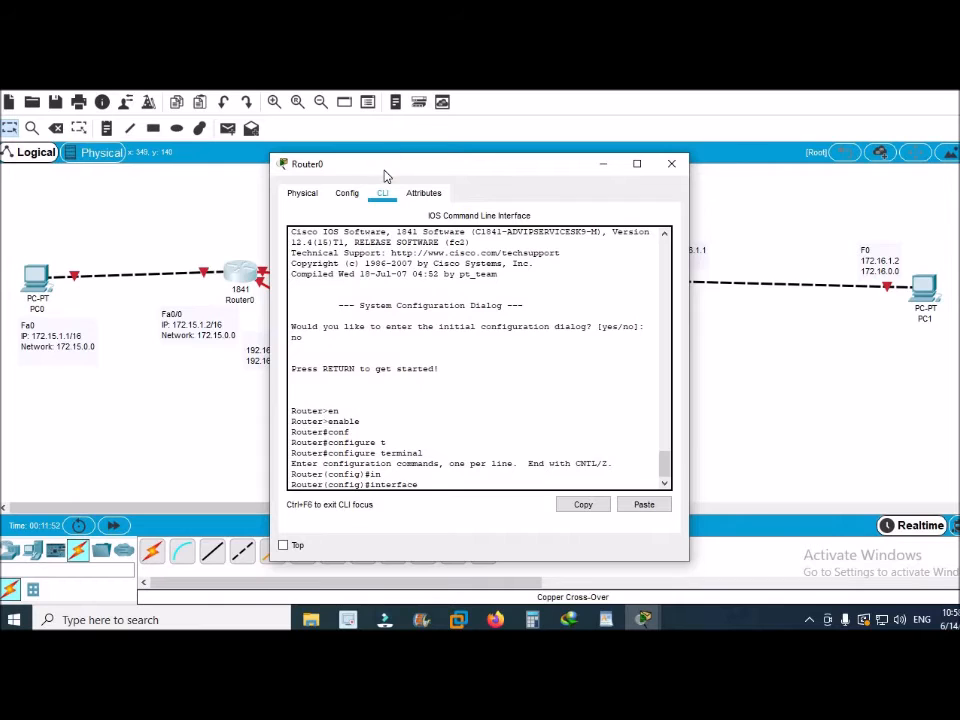
left_click_drag(418, 161, 668, 163)
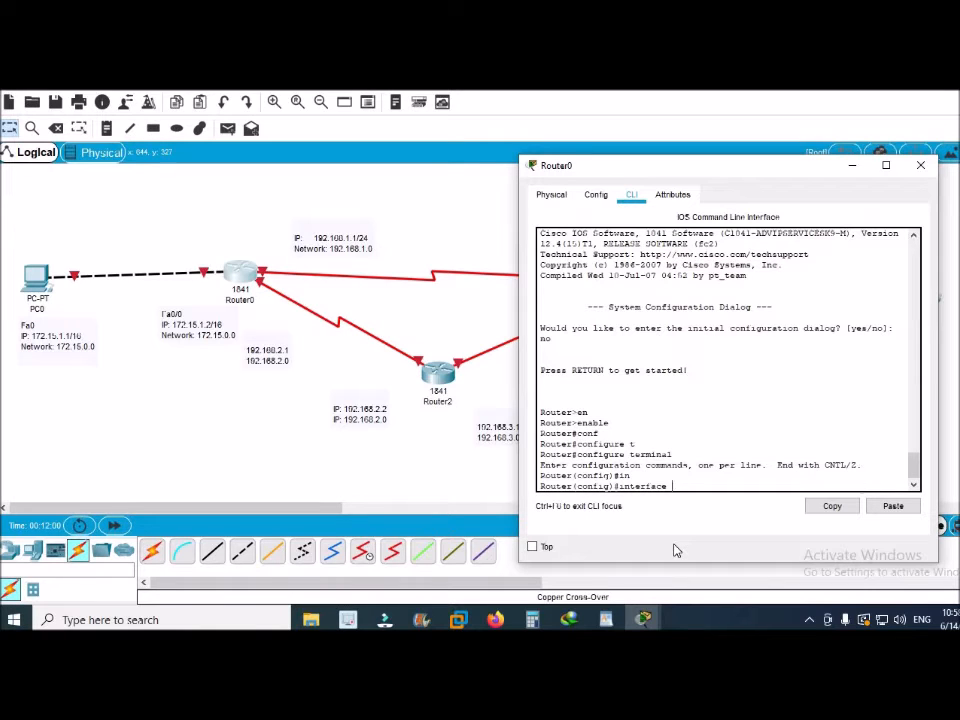
key("Tab")
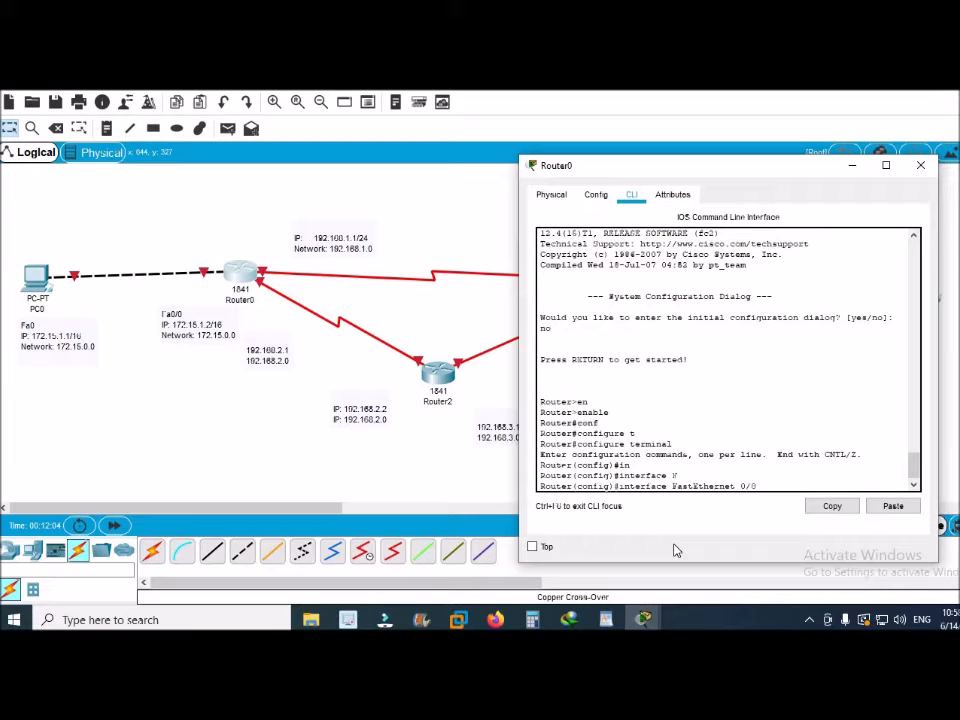
type("0/0")
key("Return")
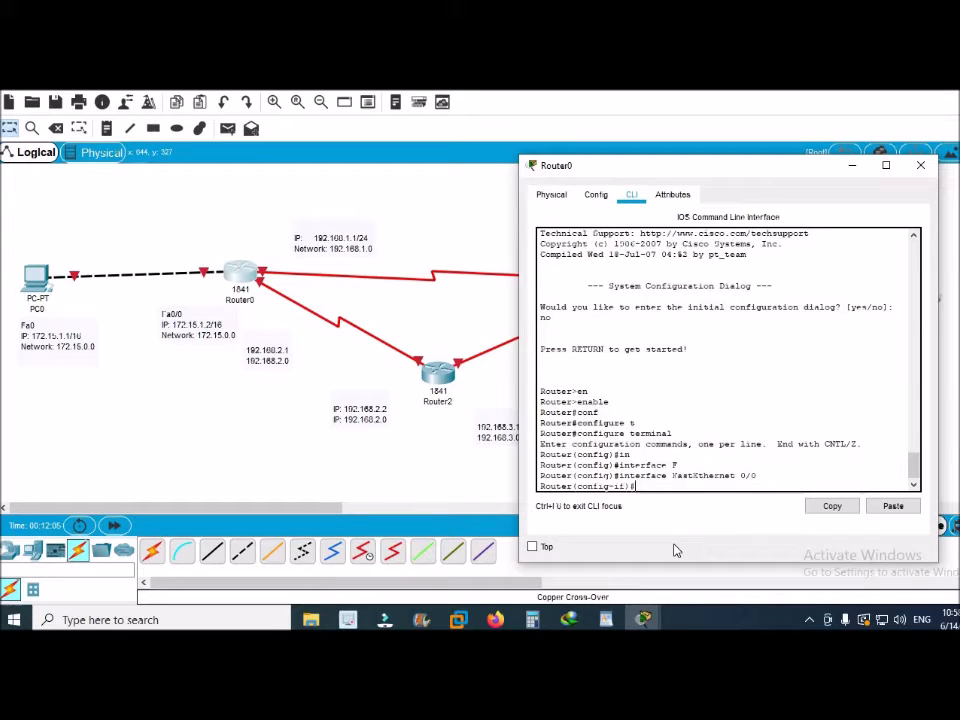
type("ip ad")
key("Tab")
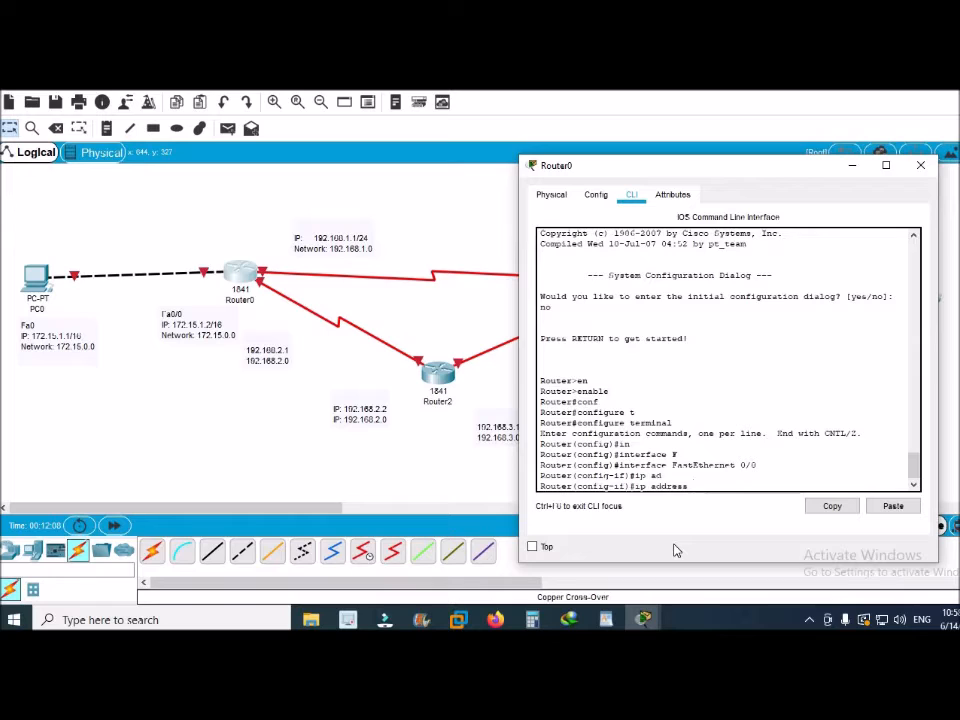
type("172.16.1.2 255.255.0.0")
key("Return")
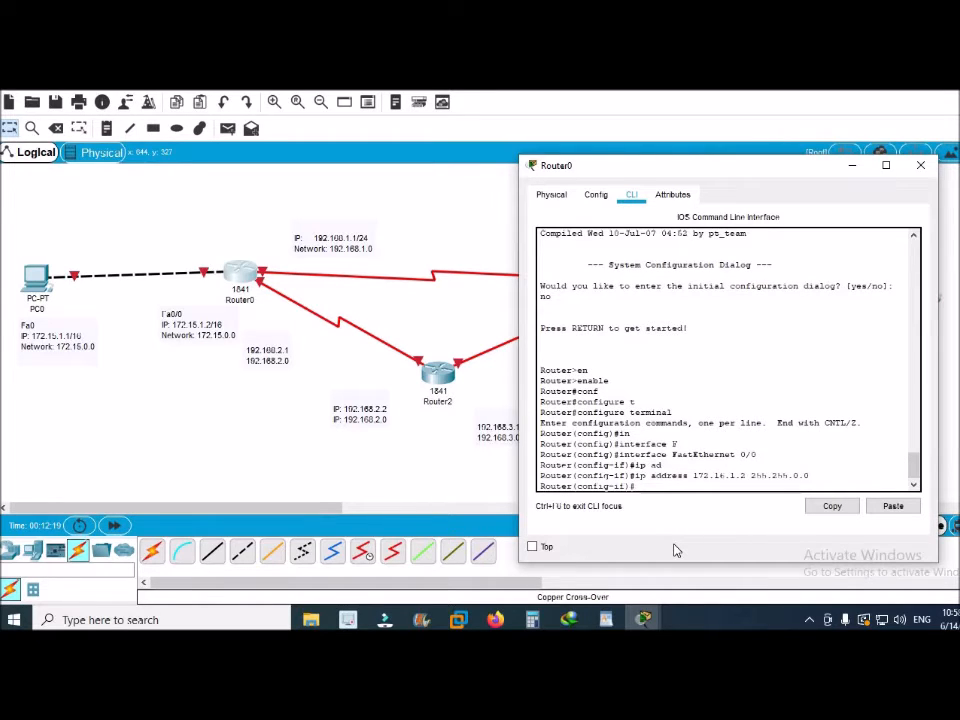
- Enable Router0's FastEthernet 0/0 with no shutdown and return to global configuration mode
type("no shu")
key("Tab")
key("Return")
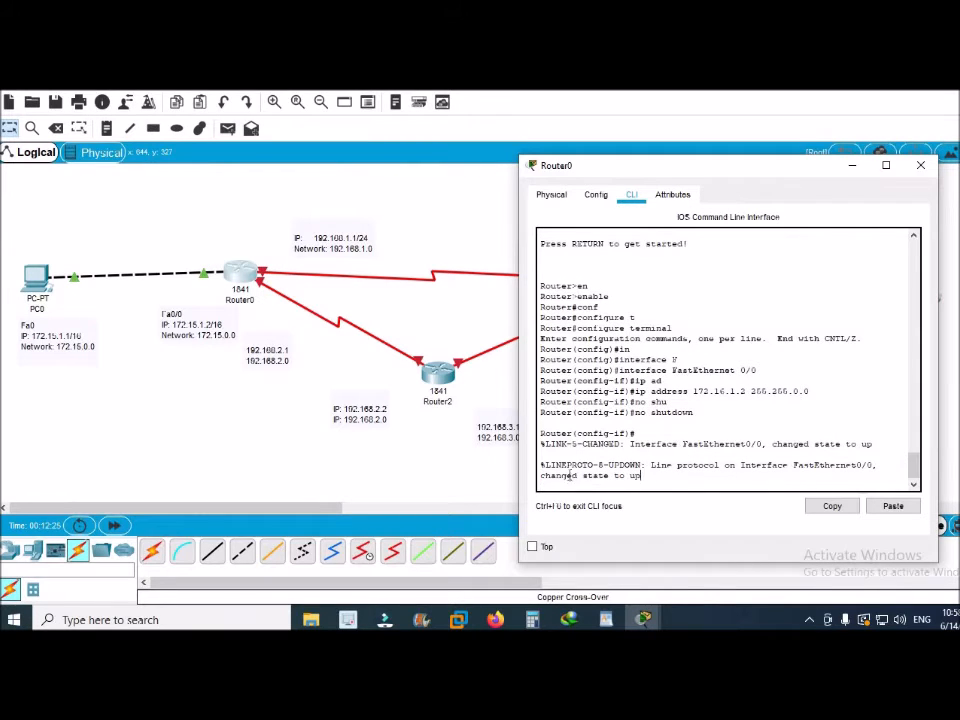
left_click_drag(641, 476, 545, 478)
key("Return")
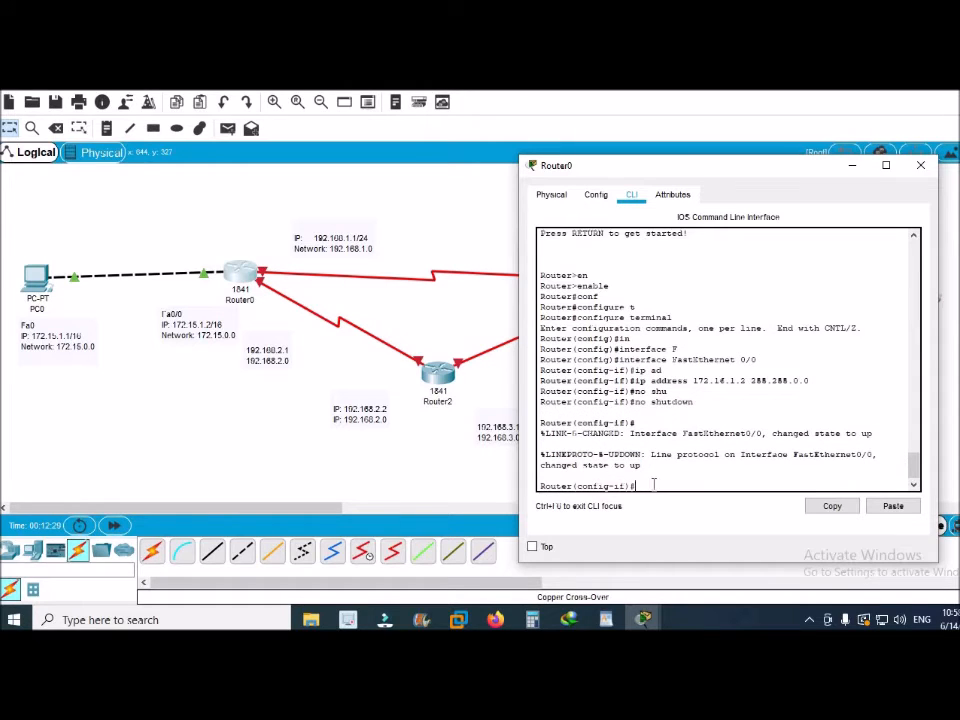
type("ex")
key("Return")
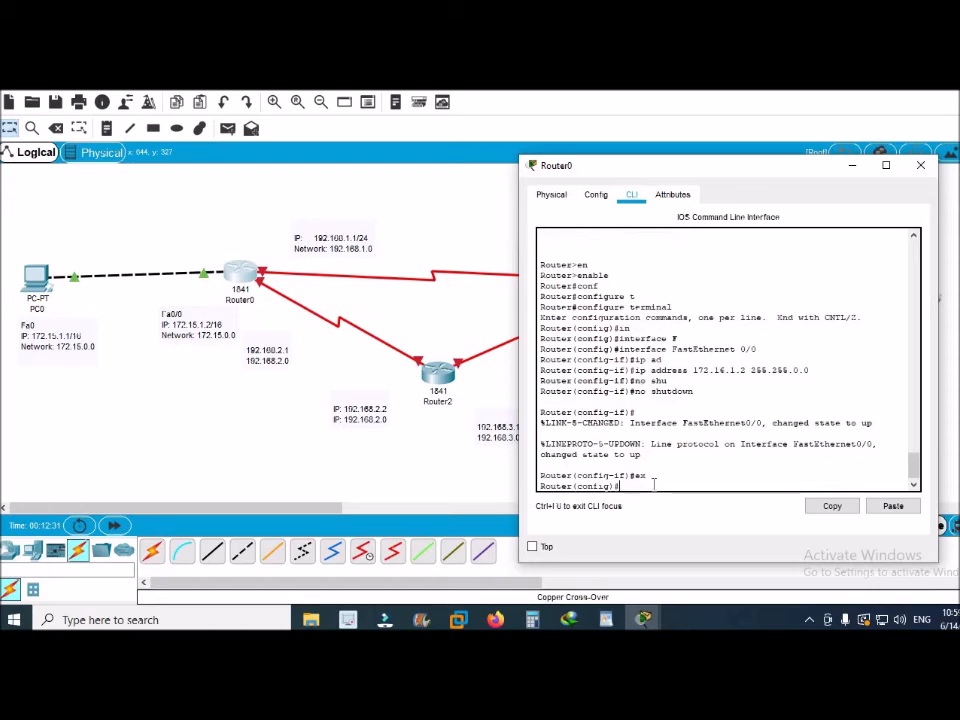
- Assign IP address 192.168.1.1 with subnet mask 255.255.255.0 to Router0's serial interface Se0/0/0
type("in")
key("Tab")
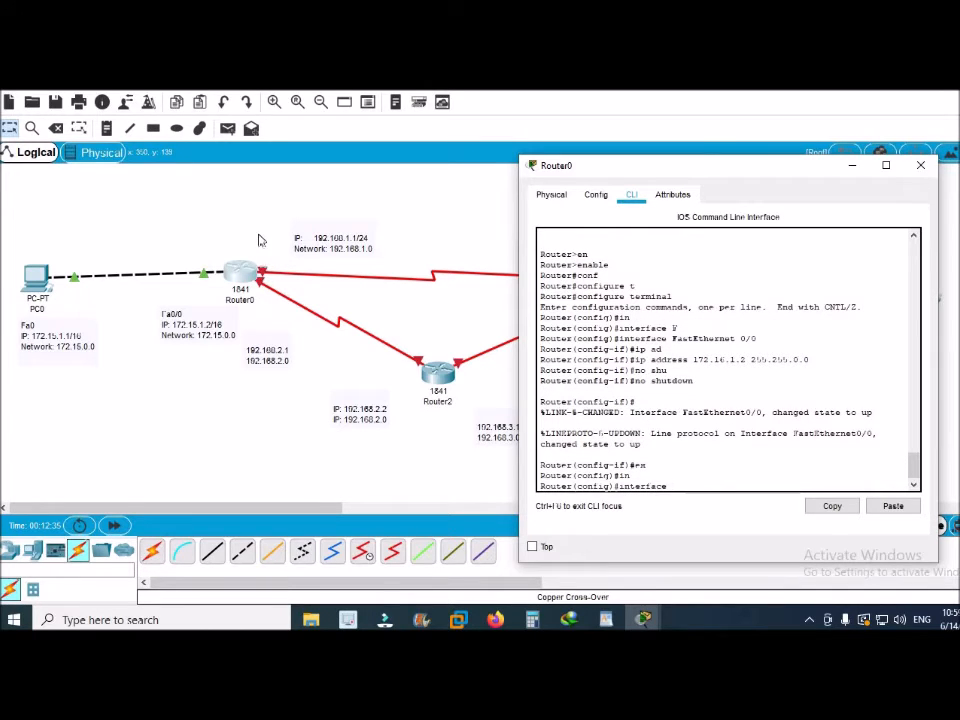
left_click(264, 276)
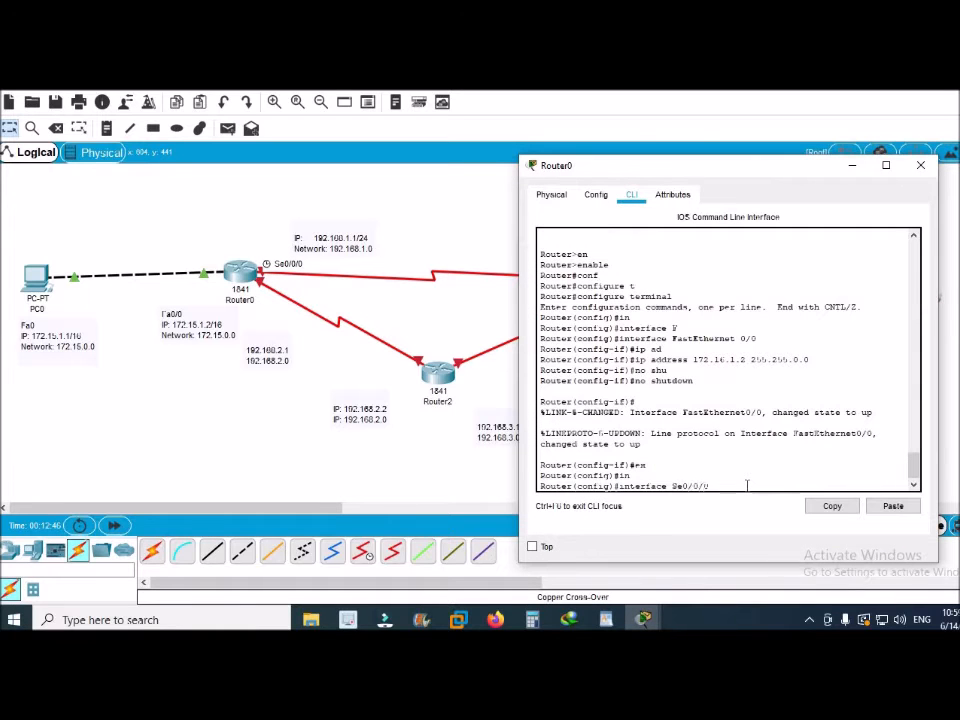
key("Return")
type("ip ad")
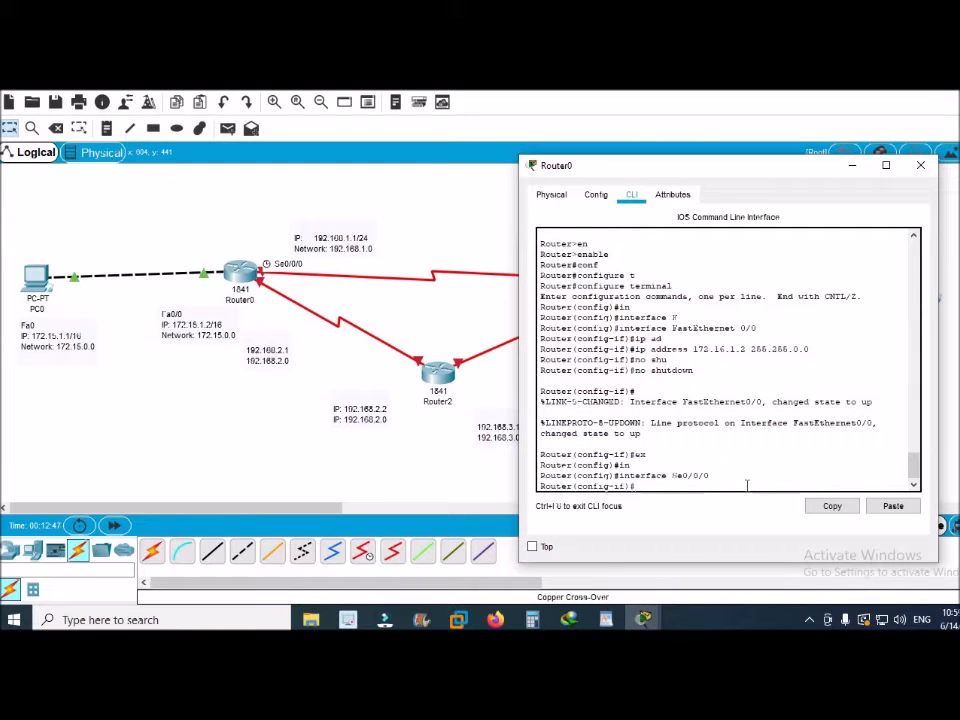
key("Tab")
type("192.168.1.1 255.255.255.0")
key("Return")
- Enable Router0's Se0/0/0 interface with no shutdown
type("no s")
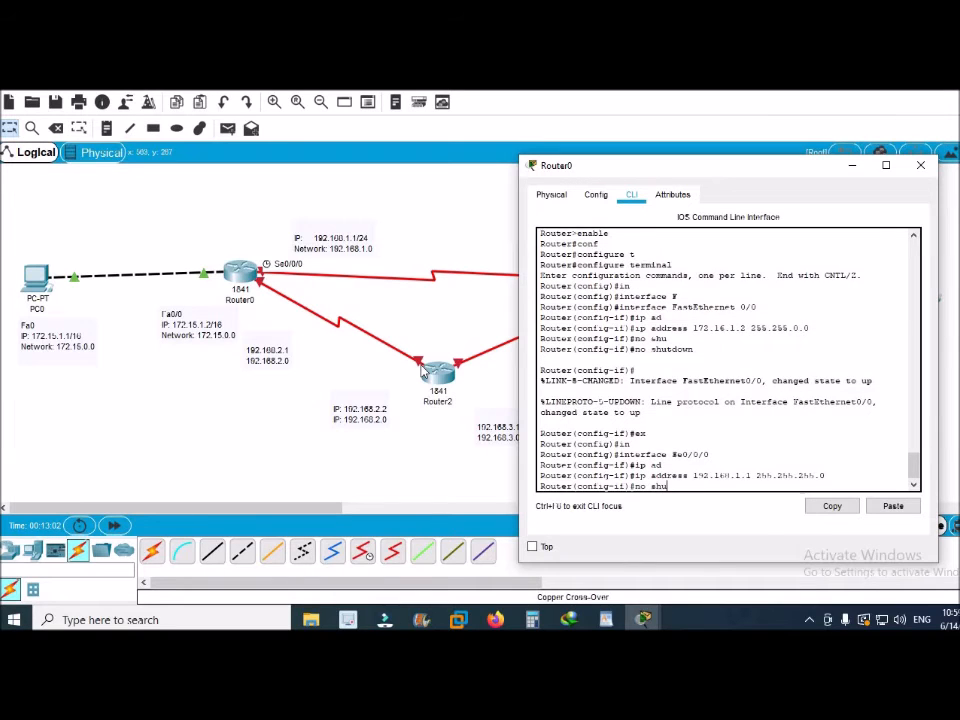
type("hu")
key("Tab")
key("Return")
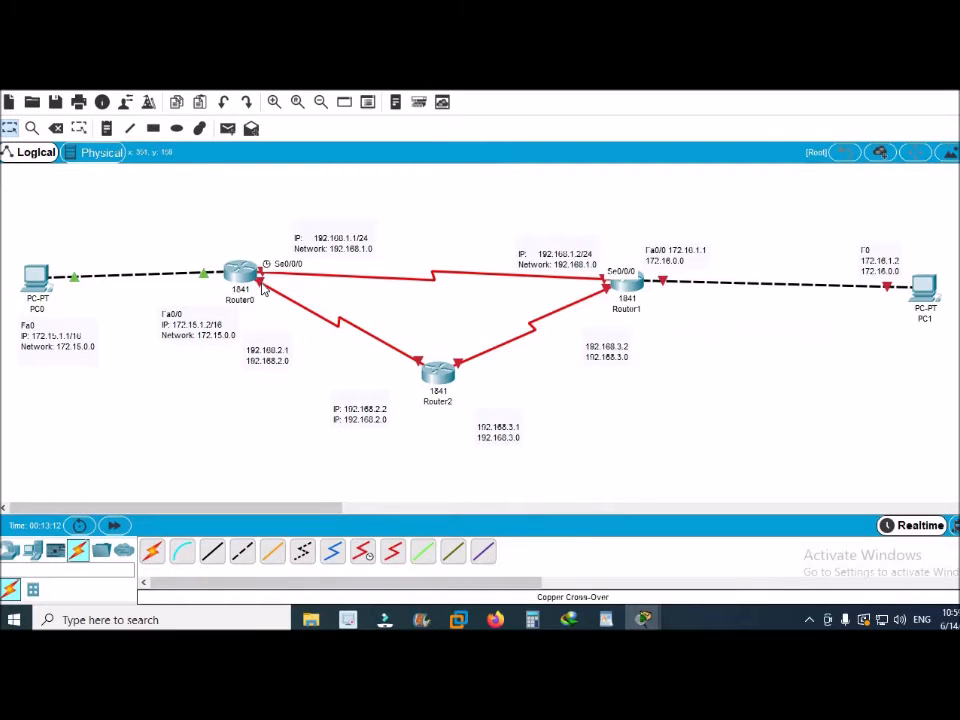
- Assign IP address 192.168.2.1 with subnet mask 255.255.255.0 to Router0's Se0/1/0 interface on the link to Router2
mouse_move(262, 285)
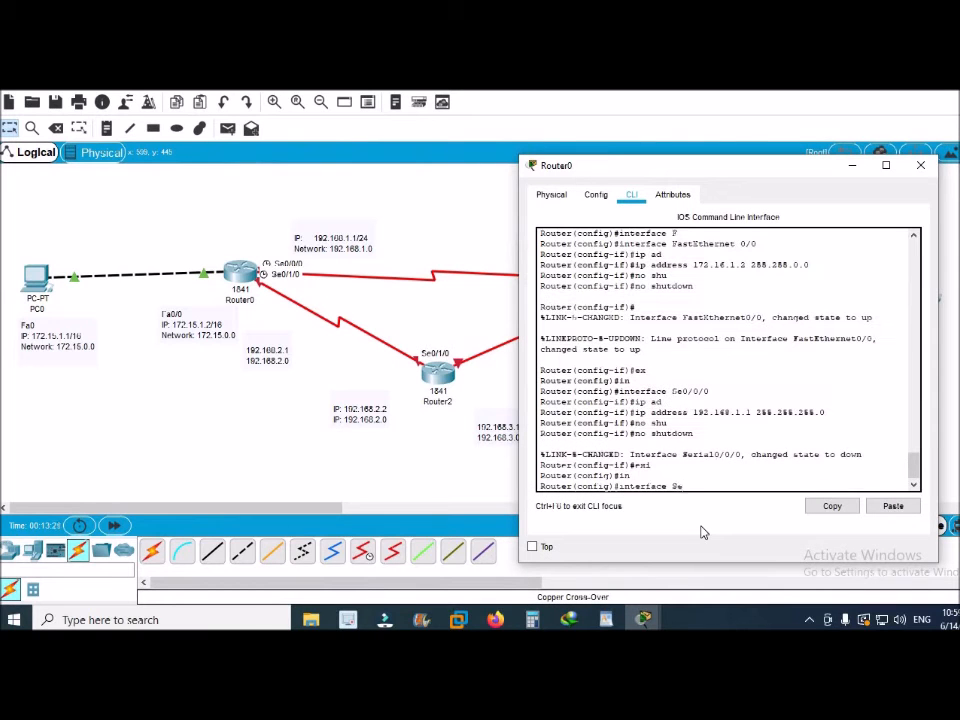
type("0/")
type("01/0")
key("Return")
type("ip ad")
key("Tab")
type("192.168.2.1 255.255.255.")
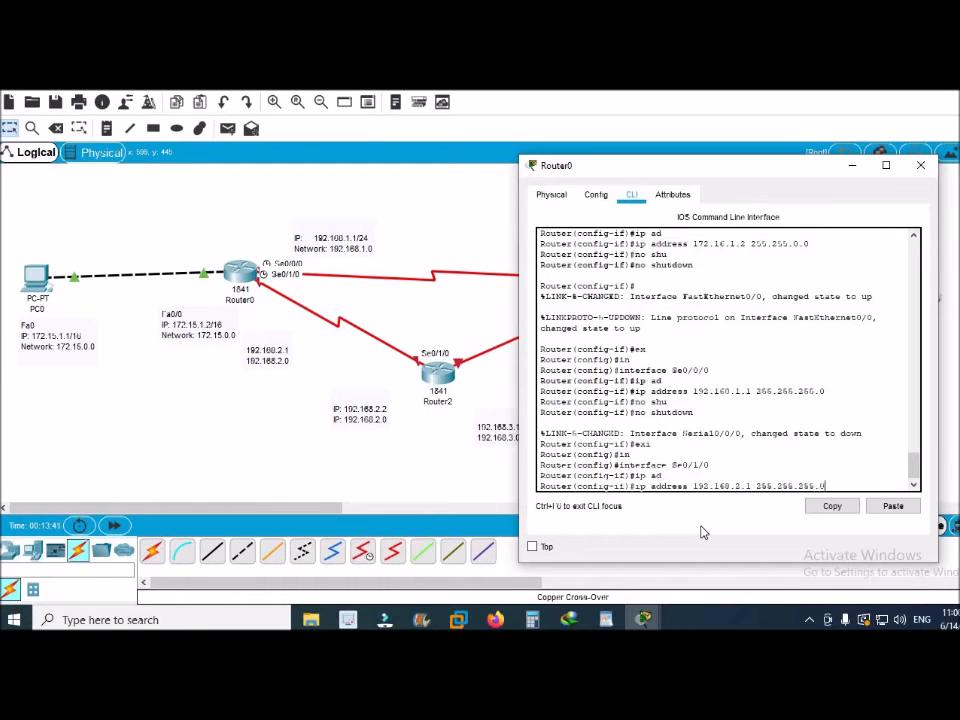
type("0")
key("Return")
- Enable Router0's Se0/1/0 with no shutdown and return to global configuration mode
type("no shu")
key("Tab")
key("Return")
key("Return")
type("ex")
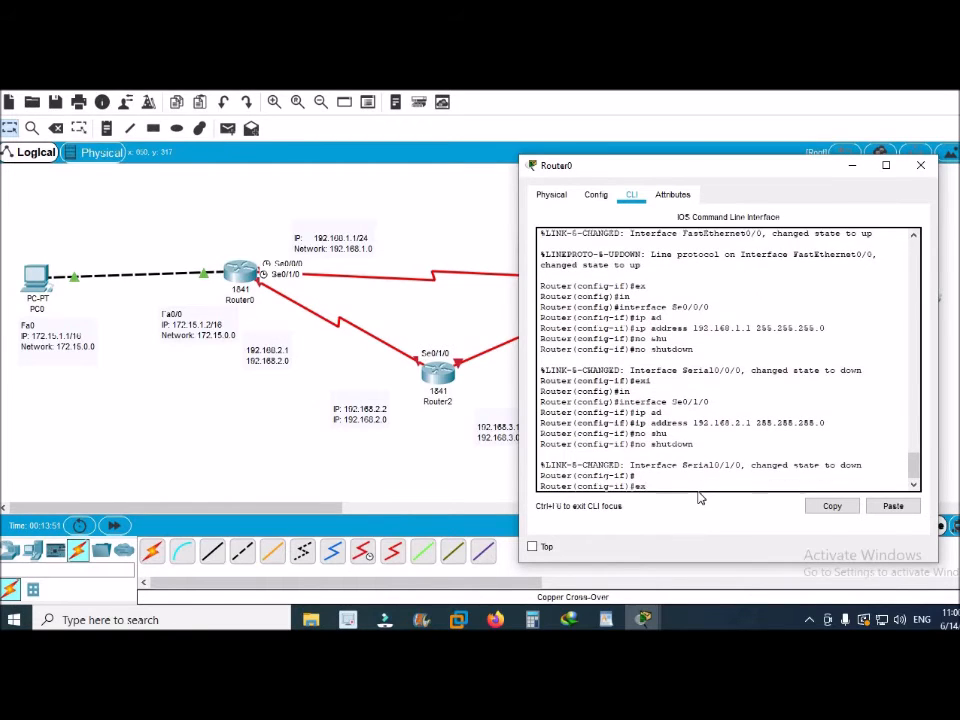
key("Return")
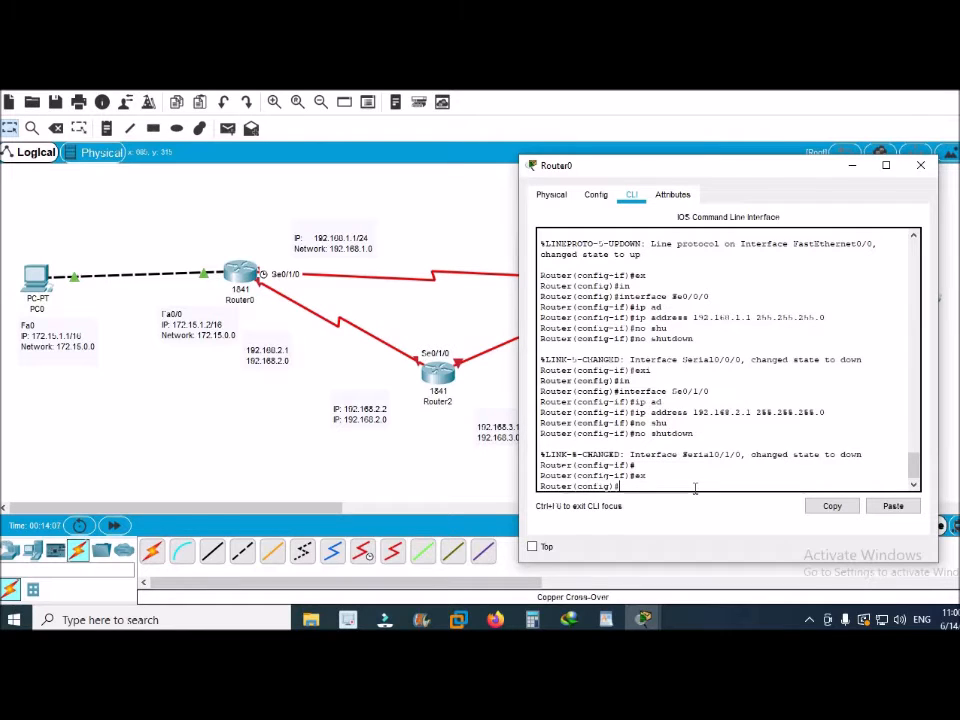
- Enable the vlan 1 interface on Router0 with no shutdown and leave interface configuration
type("in")
key("Tab")
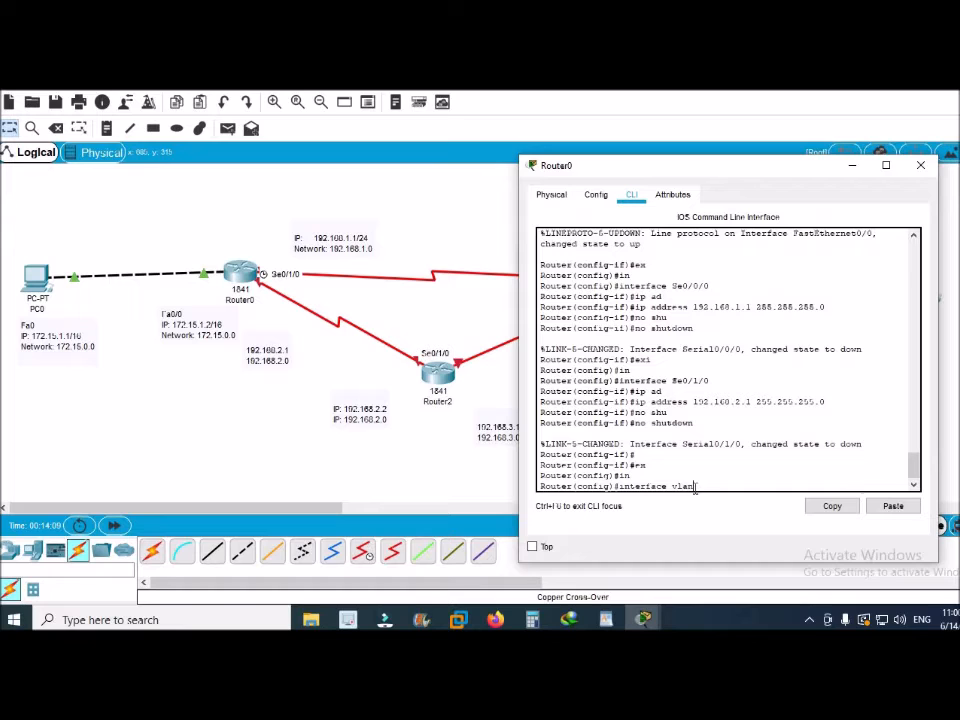
type("1")
key("Return")
type("if)#no shu")
key("Return")
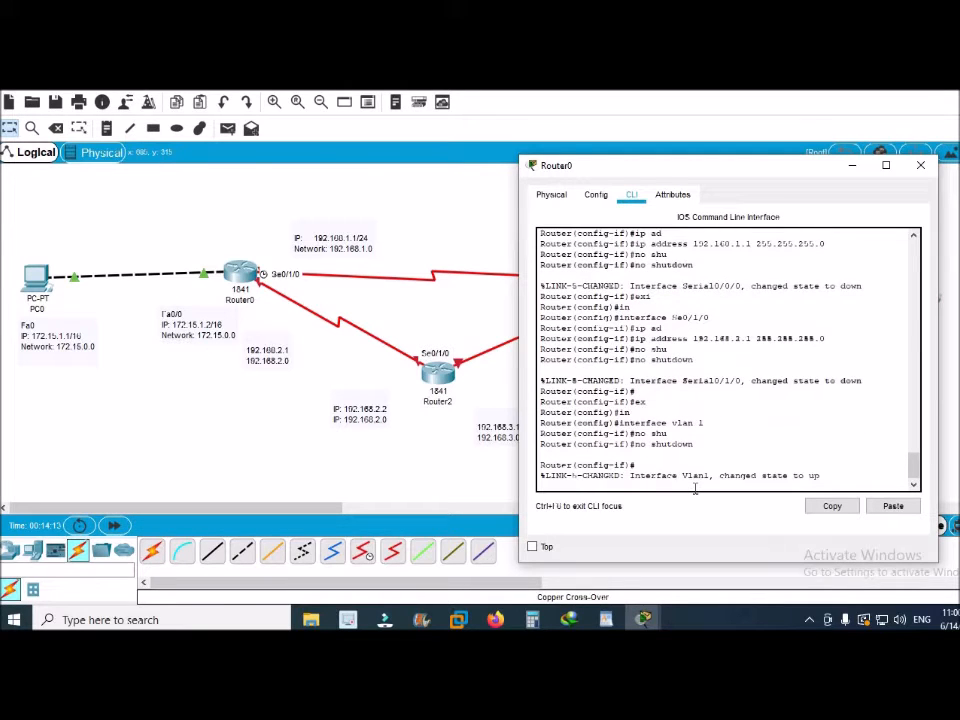
key("Return")
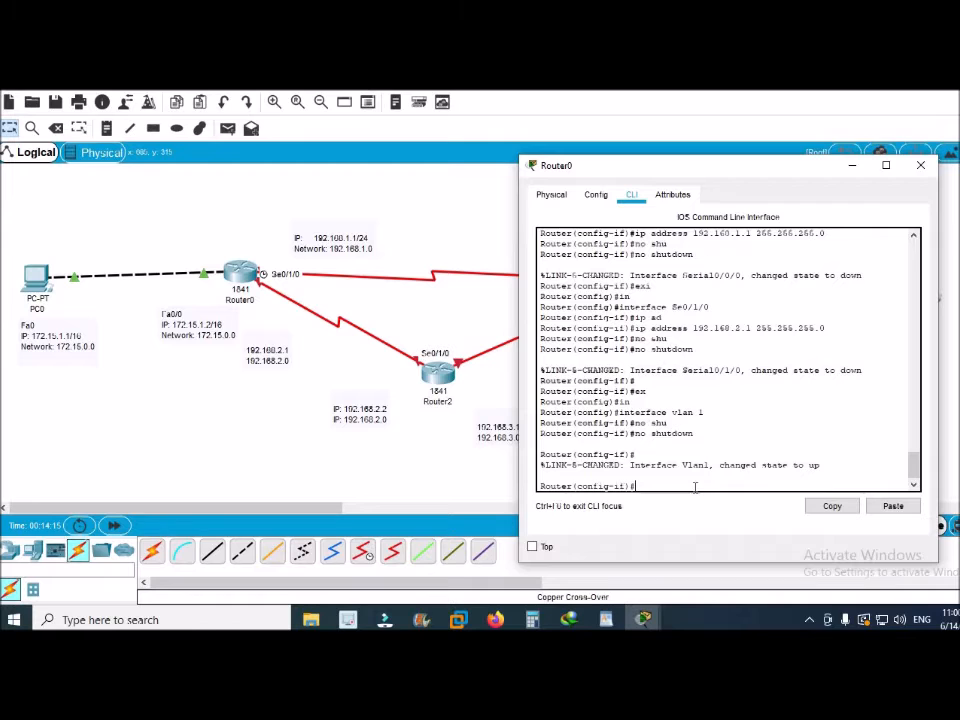
key("Return")
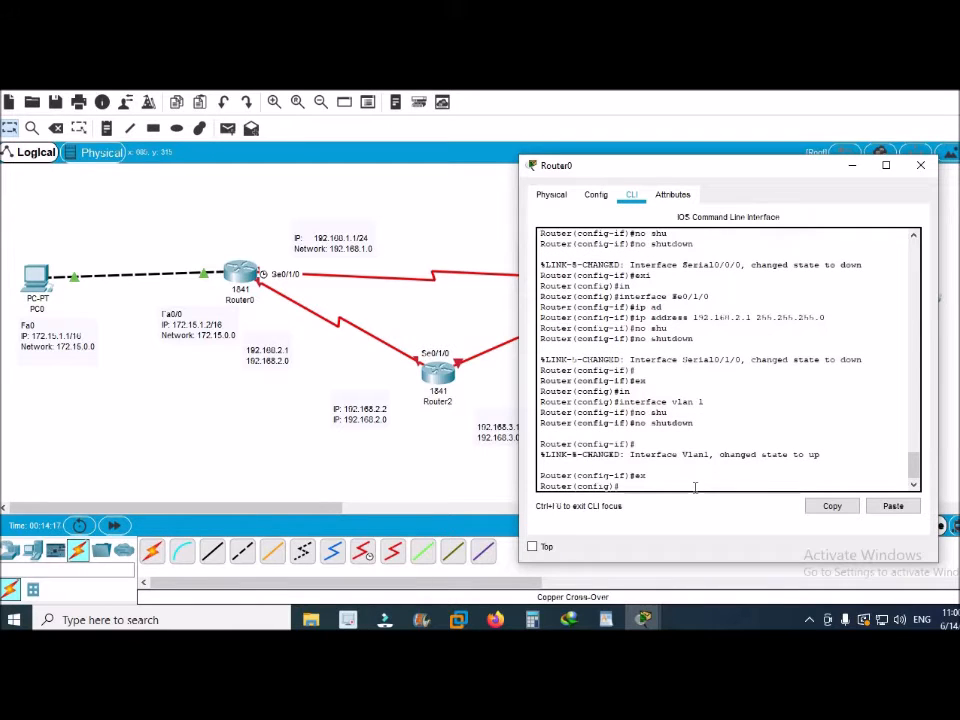
- Exit Router0's configuration mode and save the running-config to startup-config, accepting the default destination filename
type("ex")
key("Return")
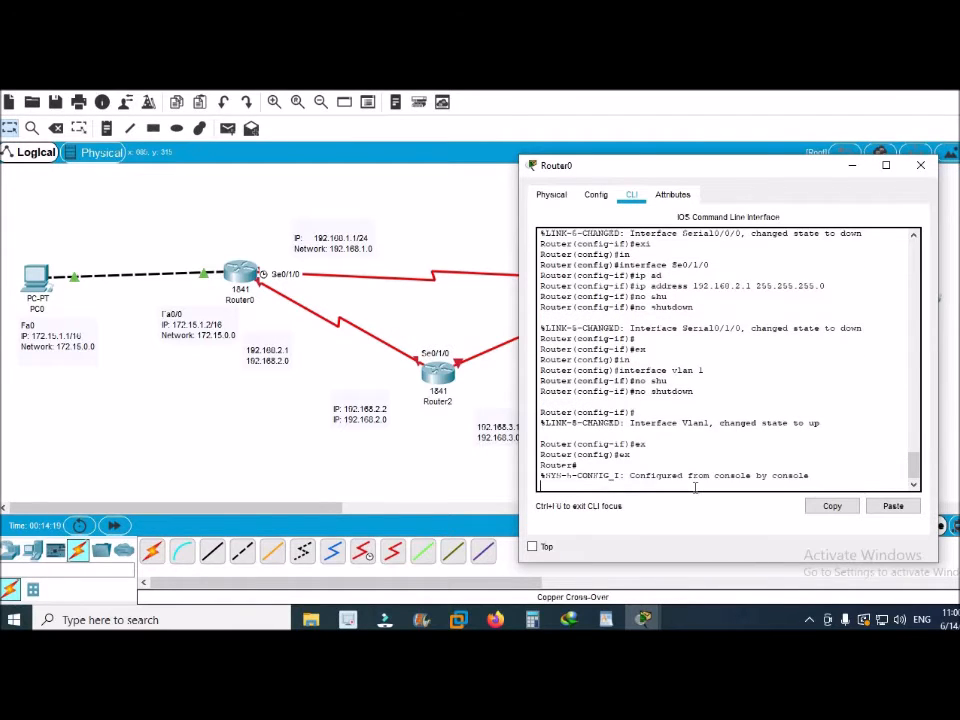
key("Return")
type("copy ru")
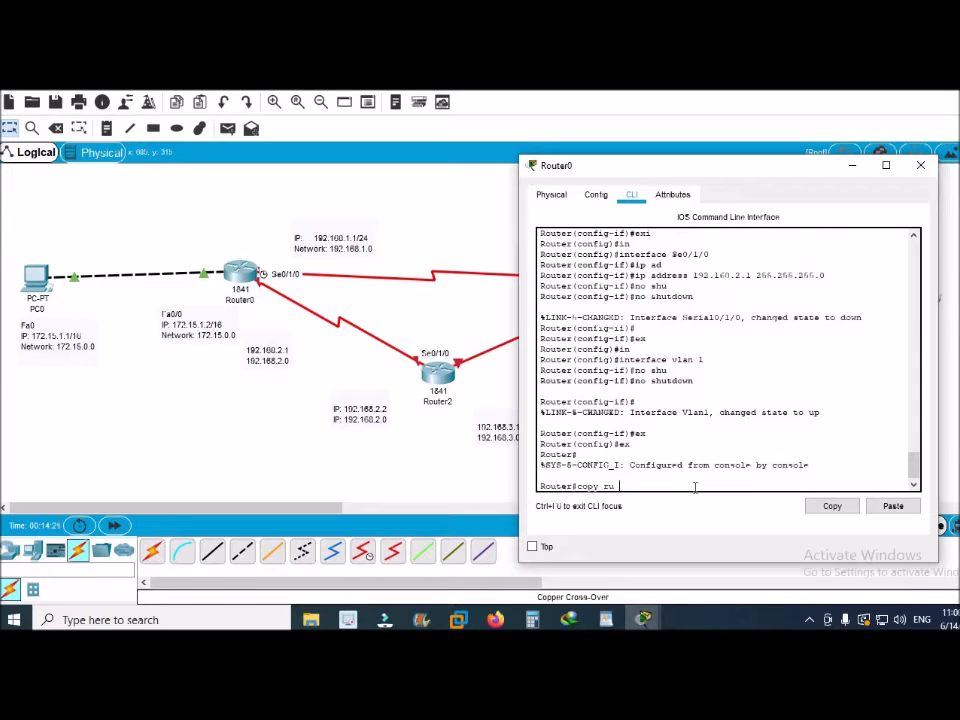
key("Tab")
type("st")
key("Tab")
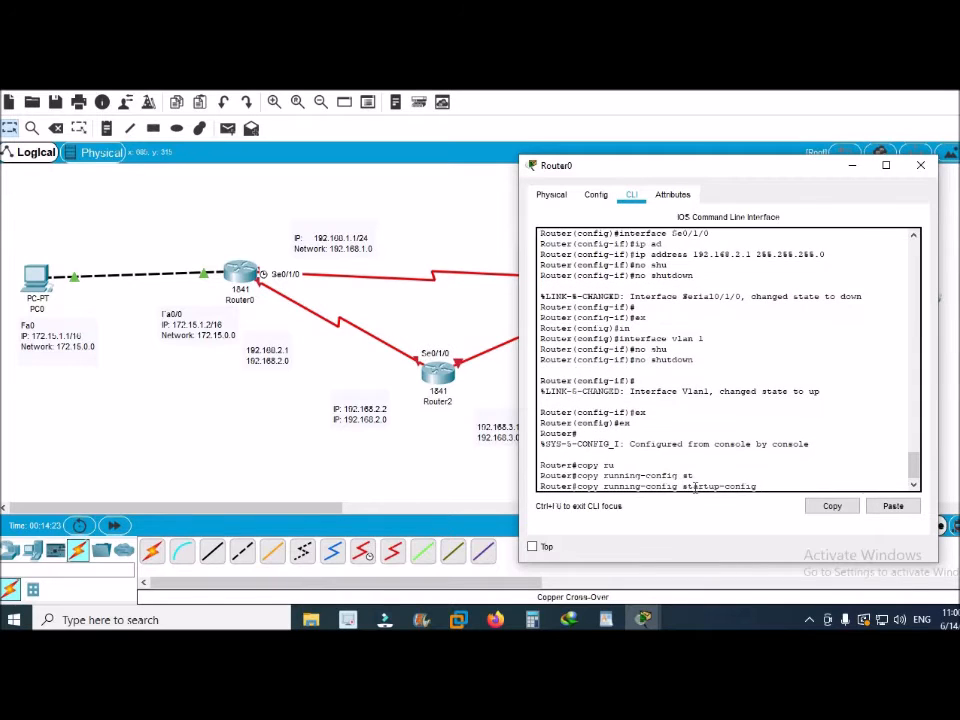
key("Return")
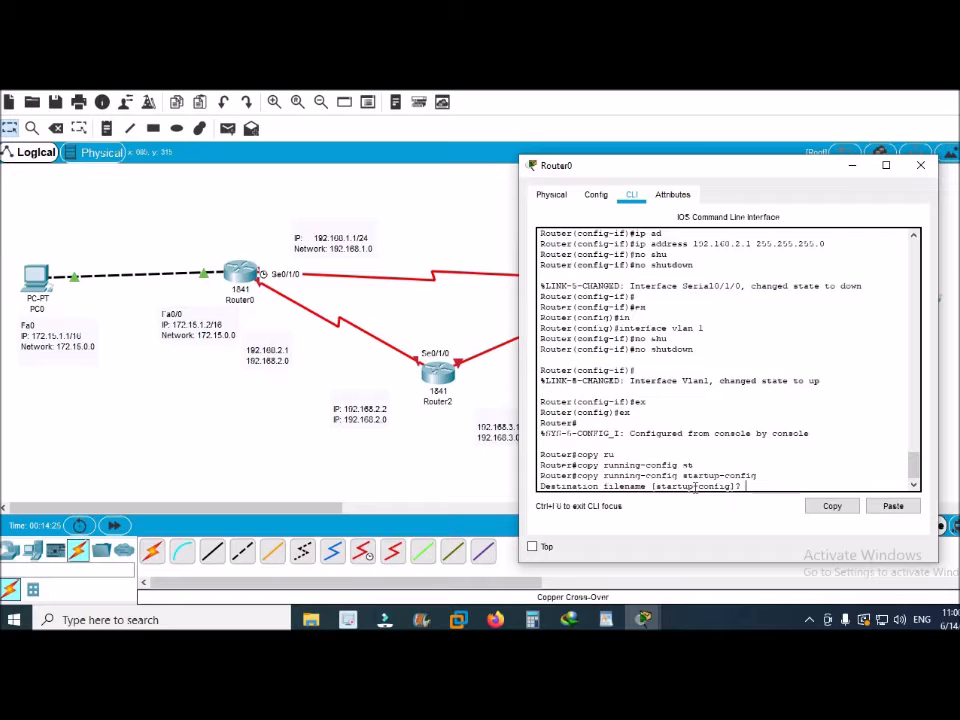
key("Return")
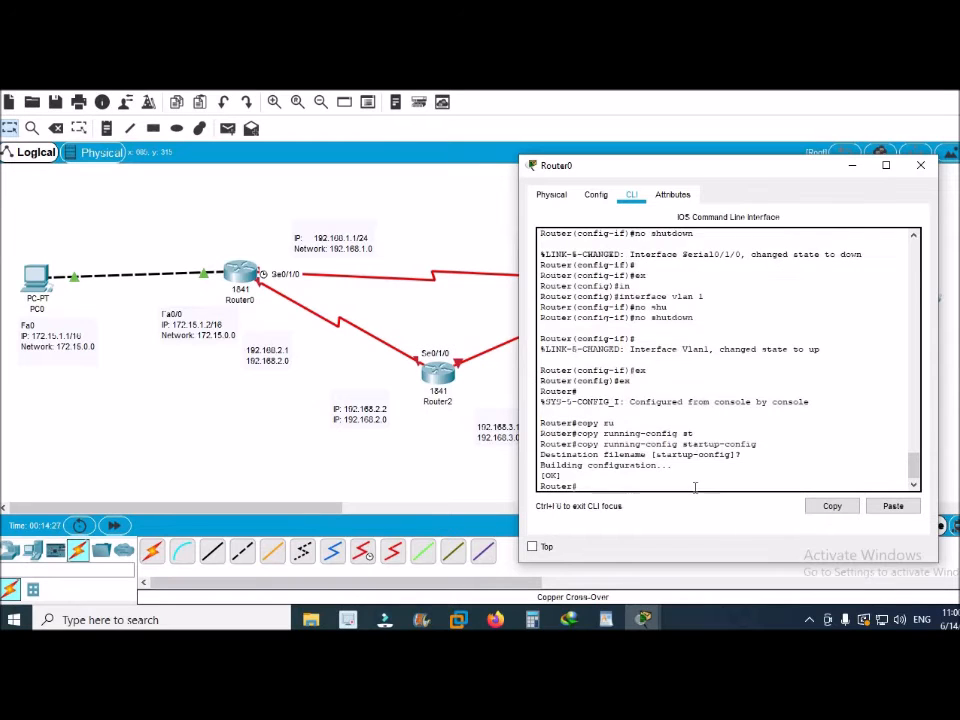
left_click_drag(541, 476, 555, 476)
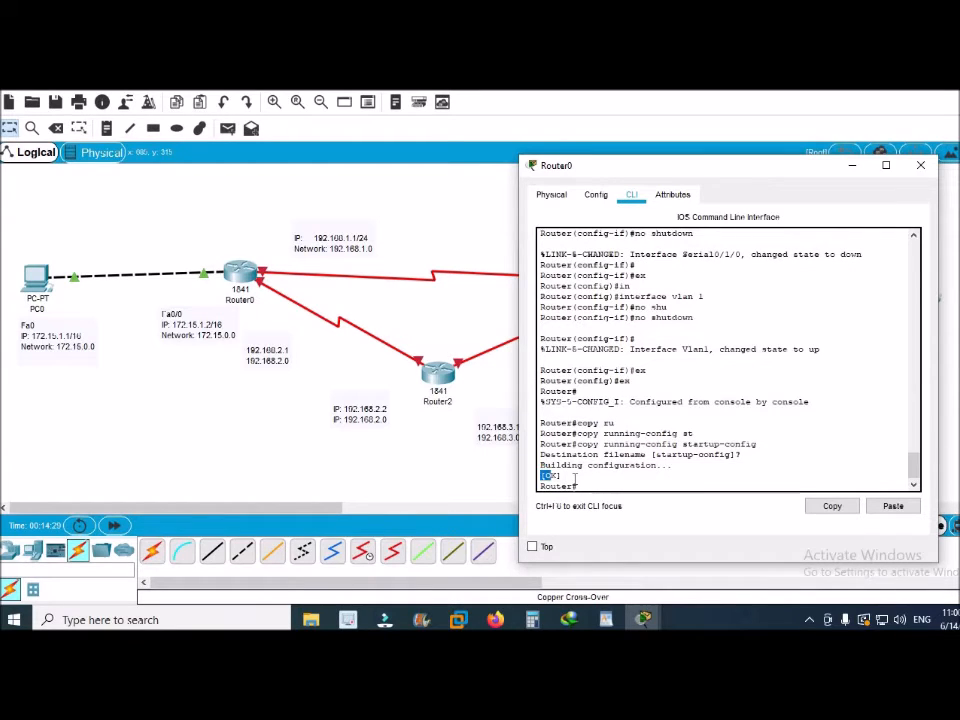
- Open Router1's IOS command line and enter global configuration mode from privileged EXEC
left_click(303, 343)
left_click(626, 282)
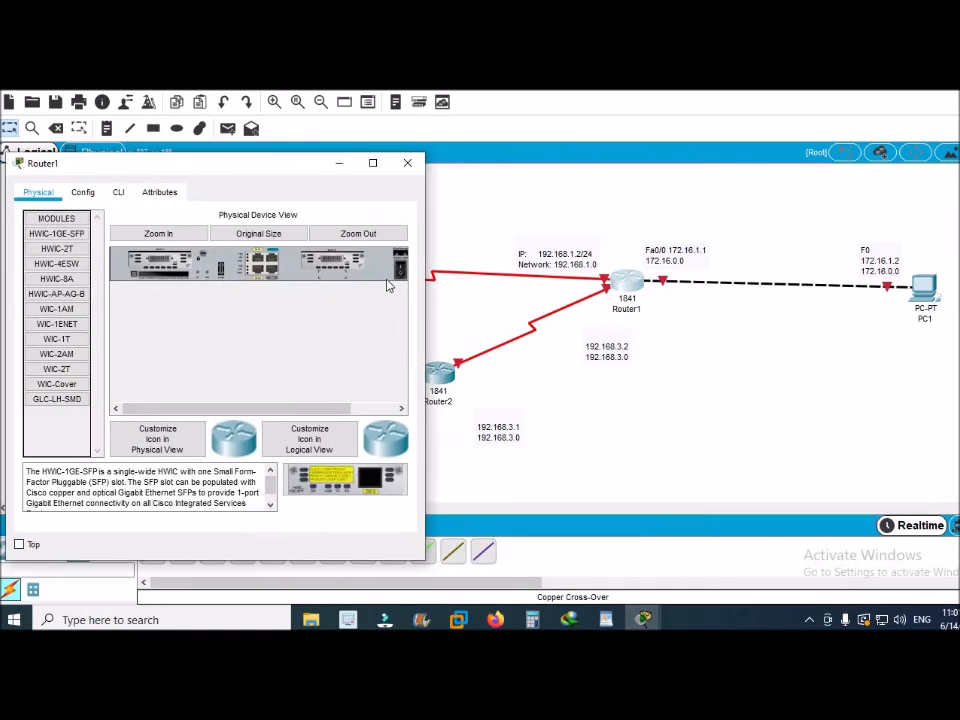
left_click(118, 192)
type("en")
key("Return")
type("conf t")
key("Return")
- Assign IP address 192.168.1.2 with subnet mask 255.255.255.0 to Router1's Se0/0/0 and exit interface configuration
type("in")
key("Tab")
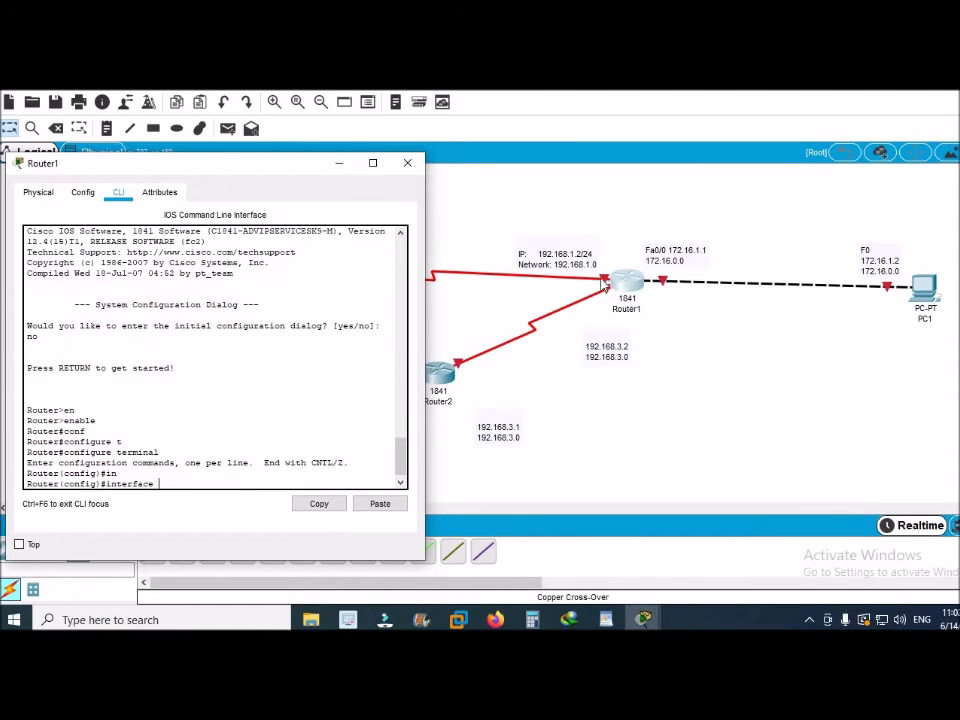
type("Se0/0/0")
key("Return")
type("ip ad")
key("Tab")
type("192.168.1.2 255.255.255.0")
key("Return")
type("ex")
key("Return")
- Assign IP address 172.16.1.1 with subnet mask 255.255.0.0 to Router1's FastEthernet 0/0 interface
type("in")
key("Tab")
type("Fa")
key("Tab")
type("0/0")
key("Return")
type("ip ad")
key("Tab")
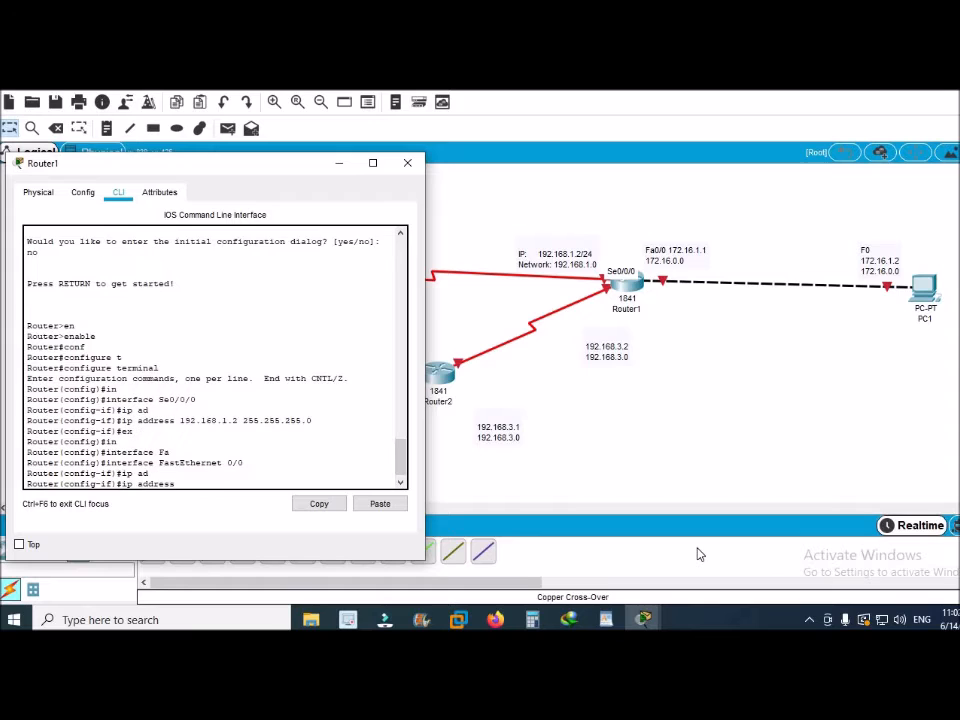
type("192.168")
key("BackSpace")
key("BackSpace")
key("BackSpace")
key("BackSpace")
key("BackSpace")
key("BackSpace")
key("BackSpace")
type("72.16.1.1 255.255.0.0")
key("Return")
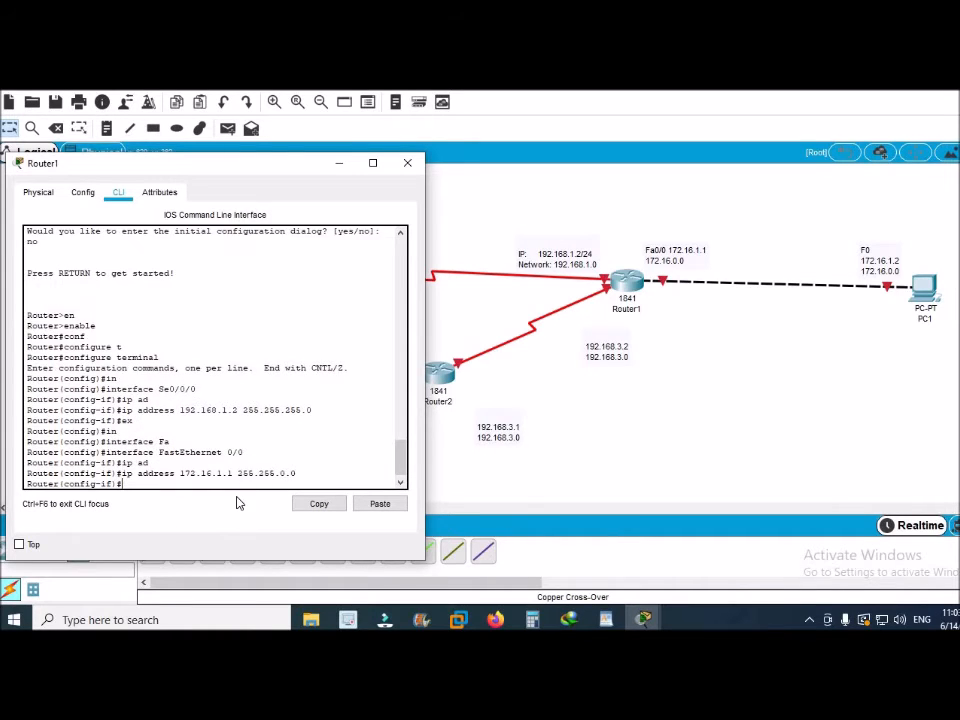
- Assign IP address 192.168.3.2 with subnet mask 255.255.255.0 to Router1's Se0/1/0 on the Router2 link and exit interface configuration
left_click(603, 295)
left_click(643, 620)
left_click(678, 518)
type("in")
key("Tab")
type("Se0/1")
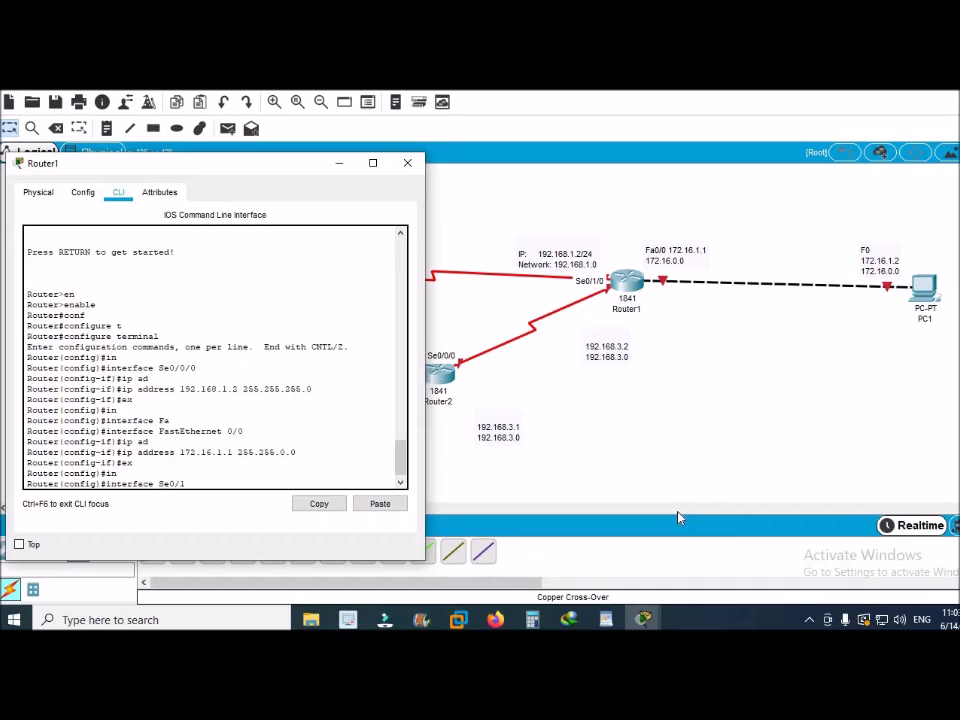
type("/0")
key("Return")
type("ip ad")
key("Tab")
type("192.168.3.2 255.255.255.0")
key("Return")
type("ex")
key("Return")
- Enable the vlan 1 interface on Router1 with no shutdown
type("in")
key("Tab")
type("vlan 1")
key("Return")
type("no shu")
key("Tab")
key("Return")
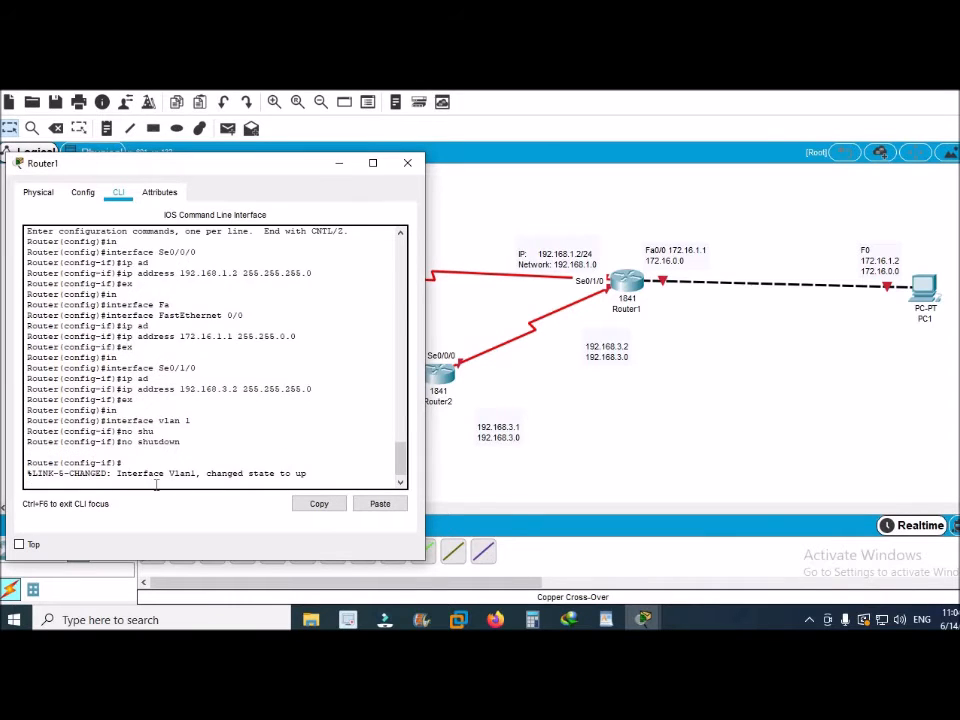
- Leave the vlan 1 configuration and enable Router1's Se0/0/0 interface with no shutdown
key("Return")
left_click_drag(240, 163, 683, 186)
type("exit")
key("Return")
type("no")
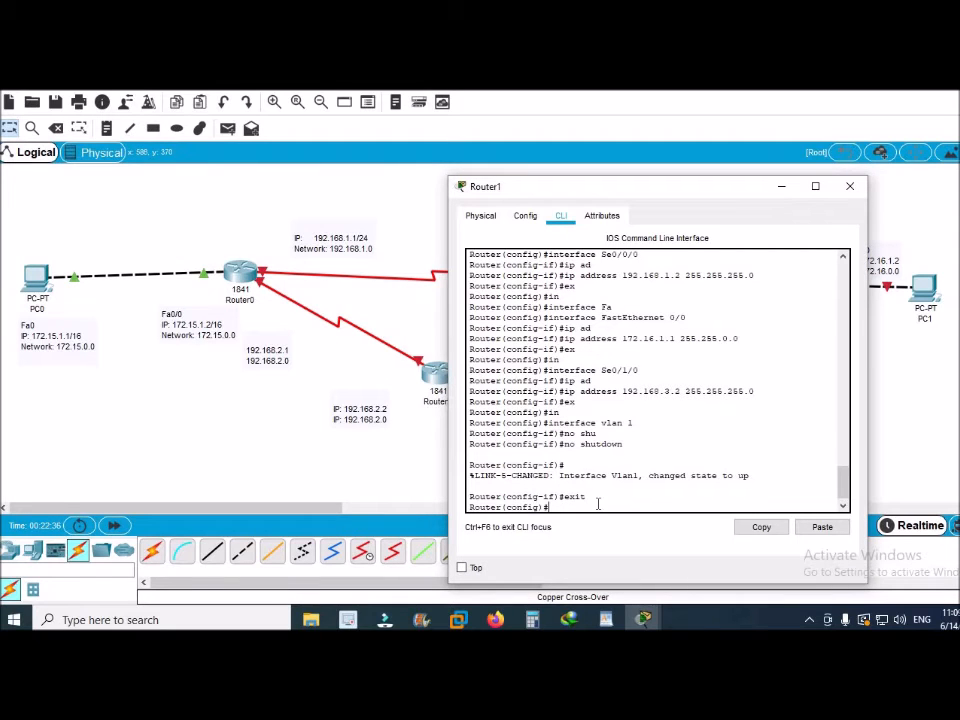
type("in")
key("Tab")
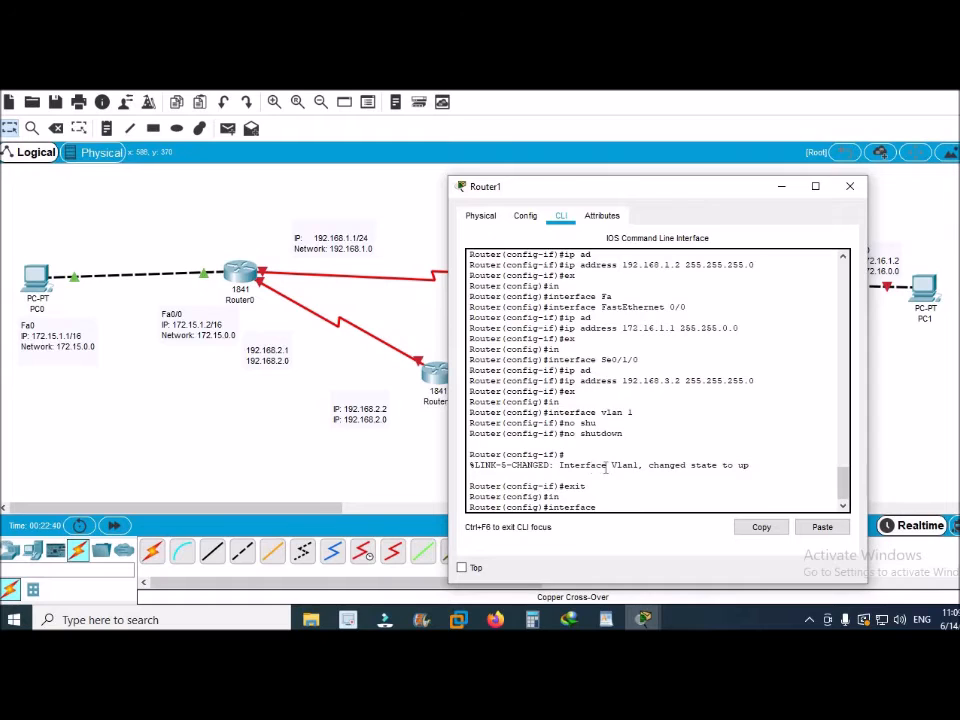
left_click_drag(628, 191, 252, 192)
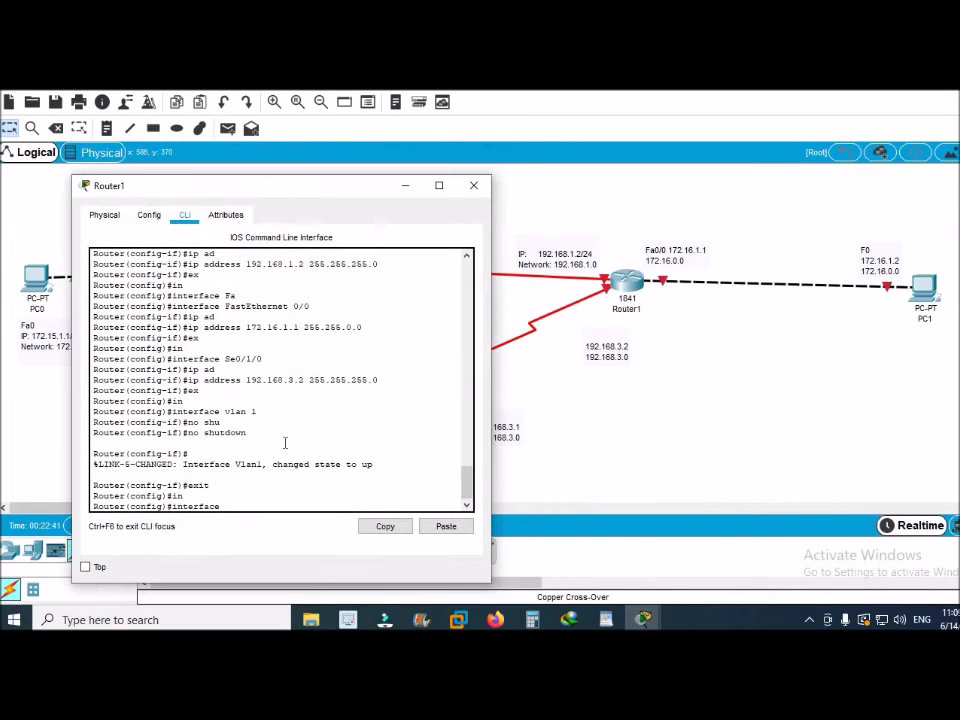
left_click(690, 339)
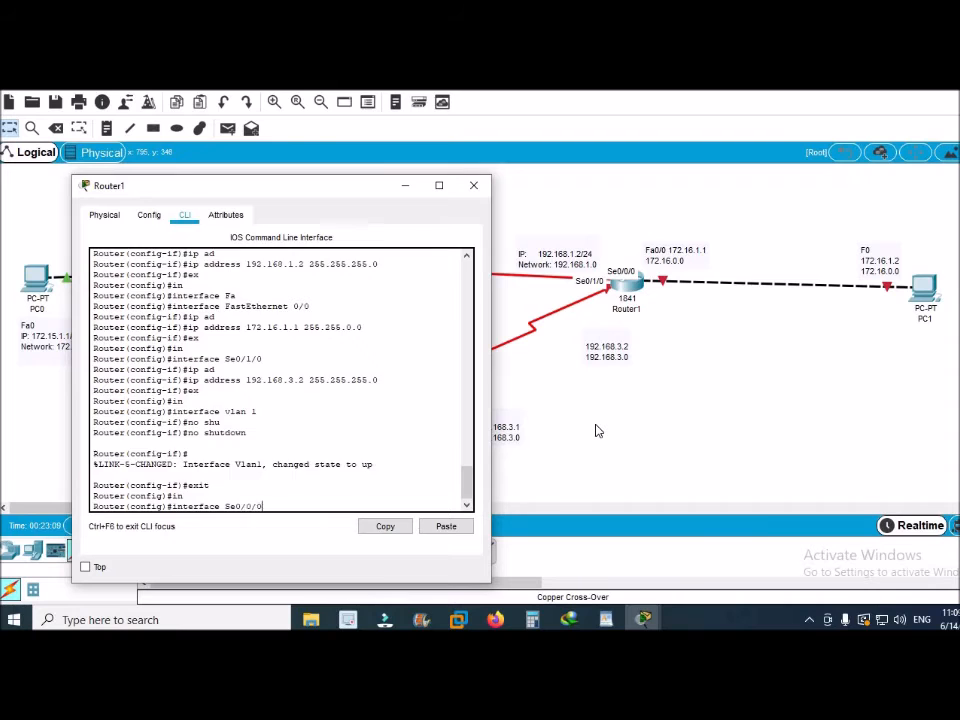
key("Return")
type("no shu")
key("Tab")
key("Return")
key("Return")
- Enable Router1's Se0/1/0 interface with no shutdown
type("ex in")
key("Tab")
type("Se0/0")
key("Return")
key("Up")
key("BackSpace")
type("1/0 no shu")
key("Tab")
key("Return")
- Enable Router1's FastEthernet 0/0 interface with no shutdown and return to the topology
type("exit in")
key("Tab")
type("F")
key("Tab")
type("0/0")
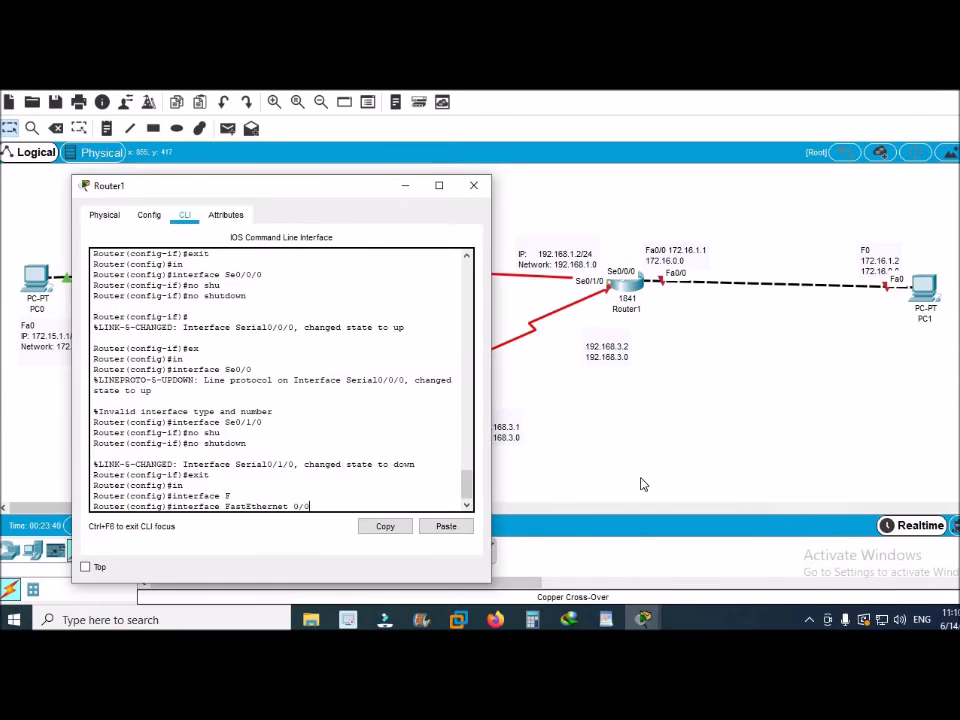
key("Return")
type("NO SHU")
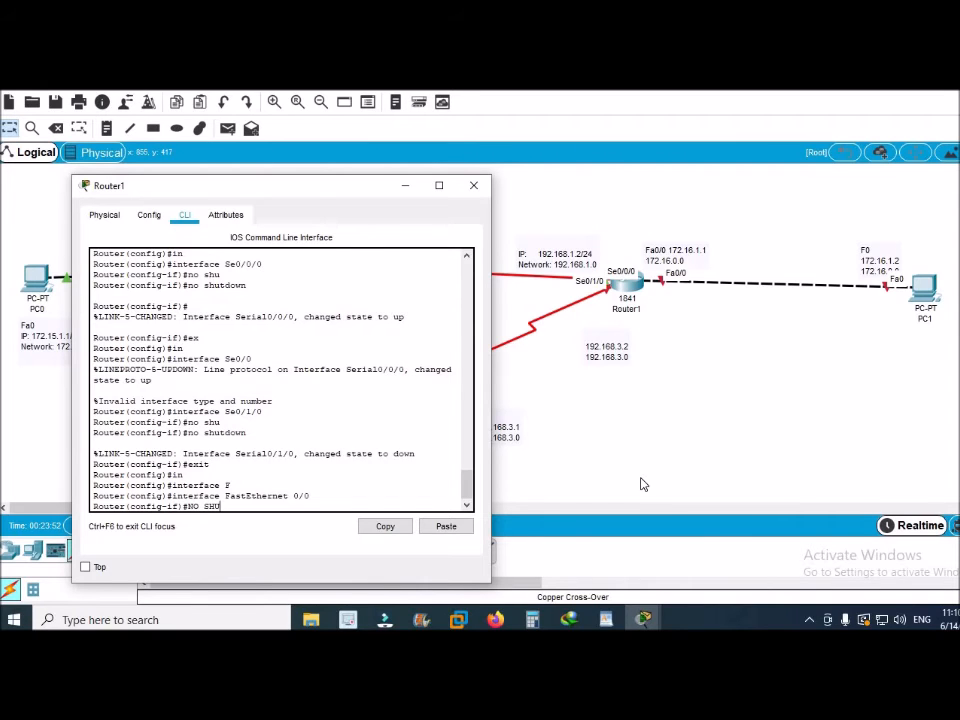
key("Tab")
key("Return")
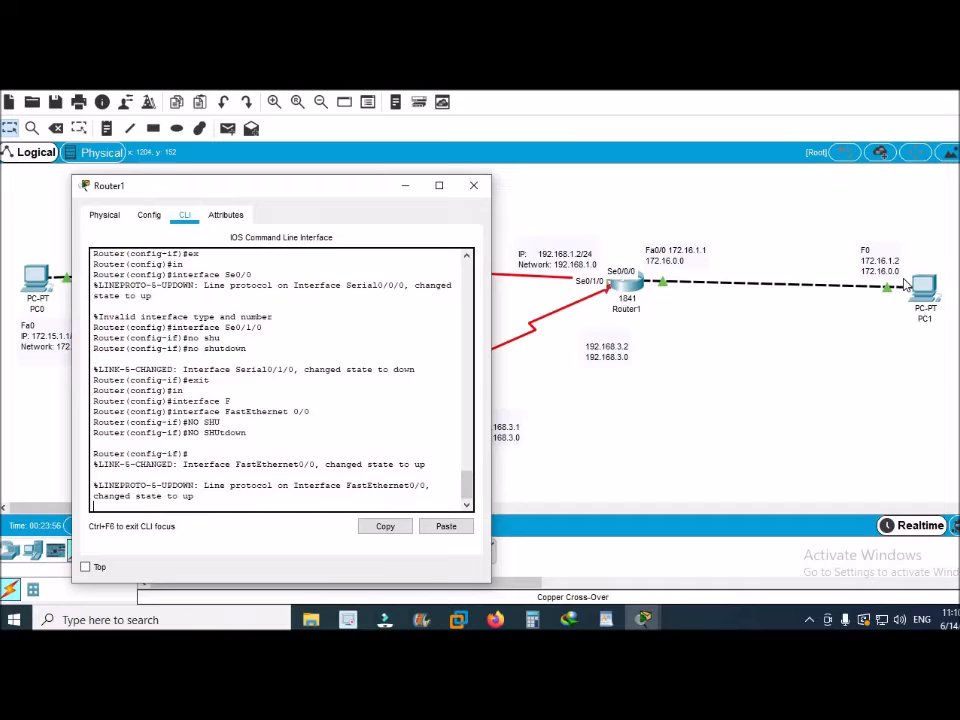
left_click(722, 347)
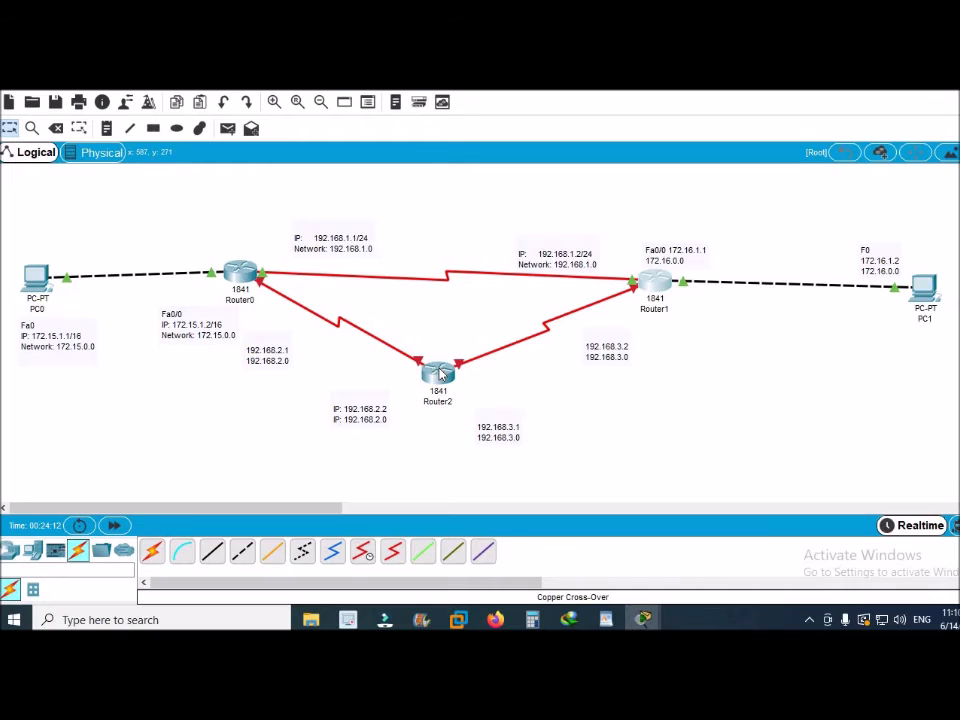
- Open Router2's command line, decline the initial configuration dialog and enter global configuration mode
left_click(440, 373)
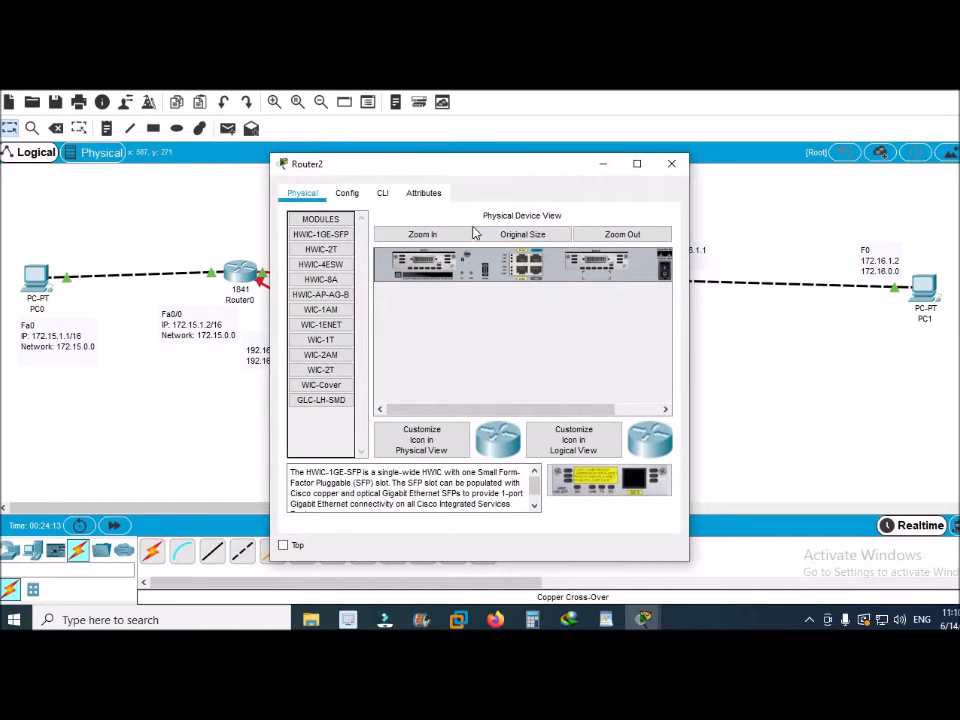
left_click(386, 194)
left_click(522, 387)
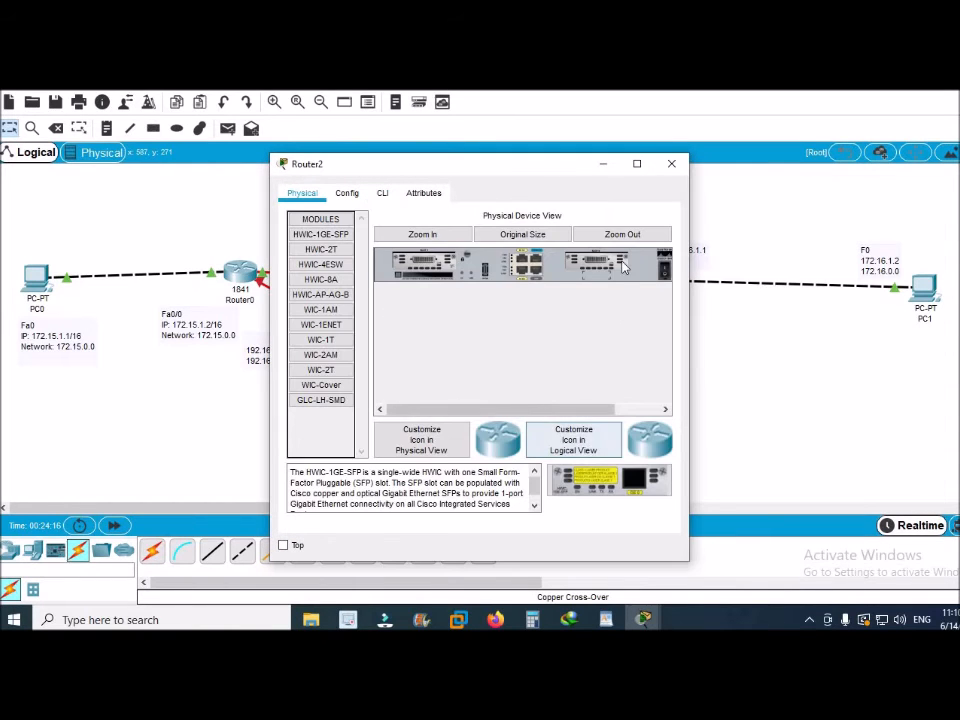
left_click(665, 268)
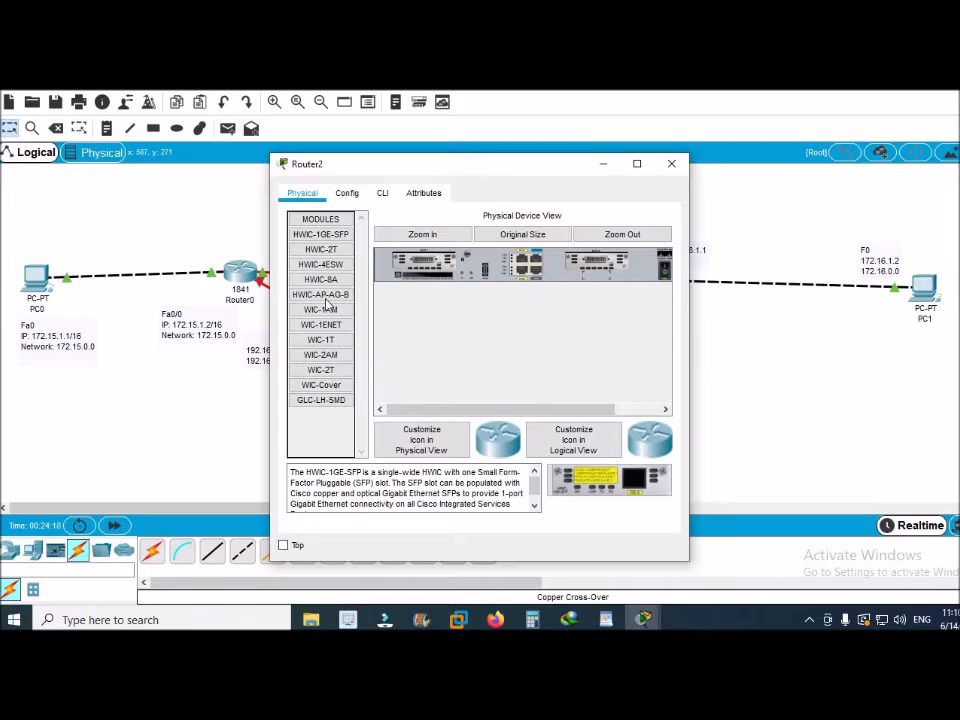
left_click(387, 197)
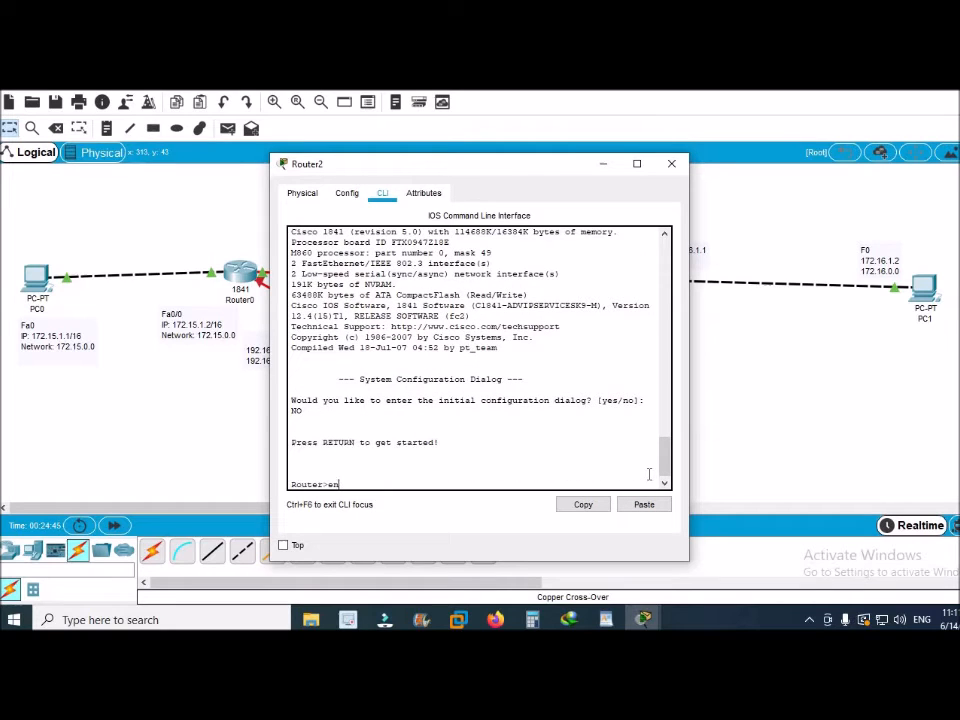
key("Return")
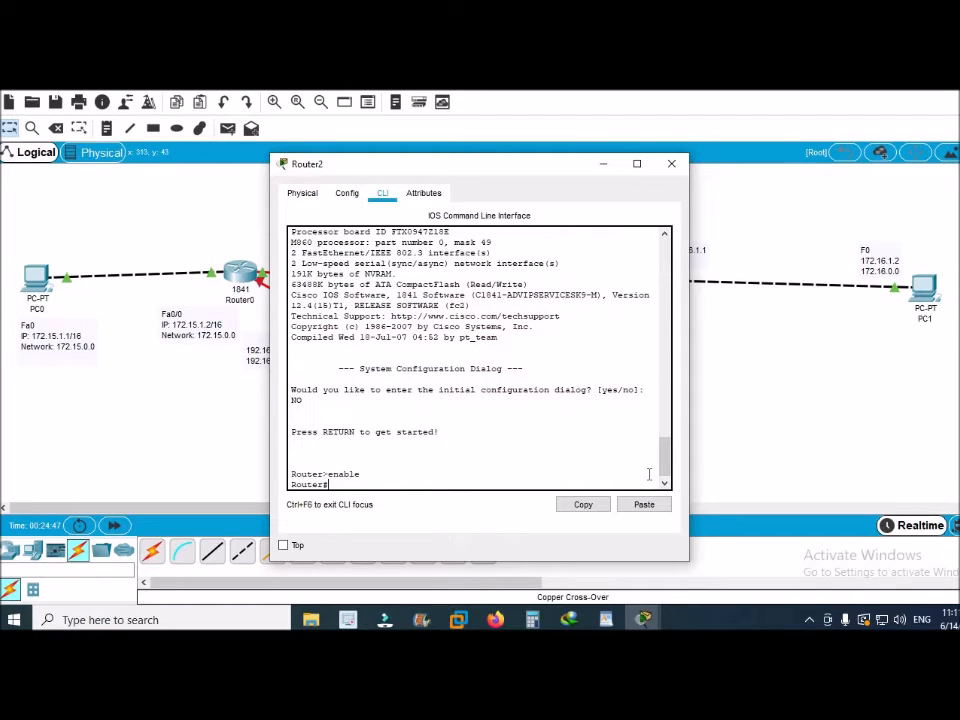
type("conf")
key("Tab")
type("t")
key("Tab")
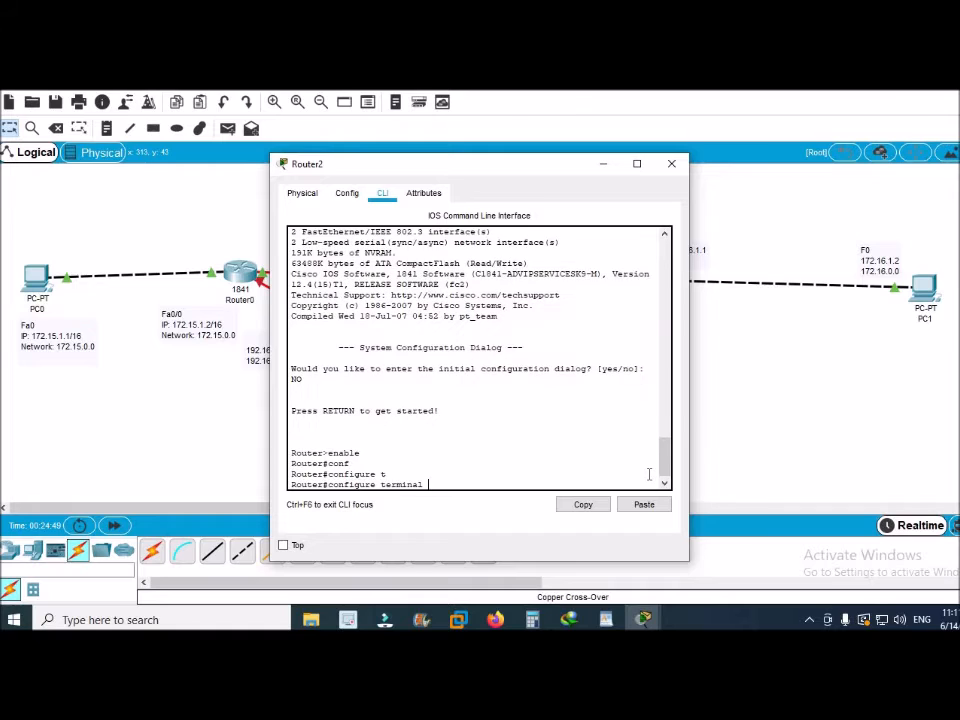
key("Return")
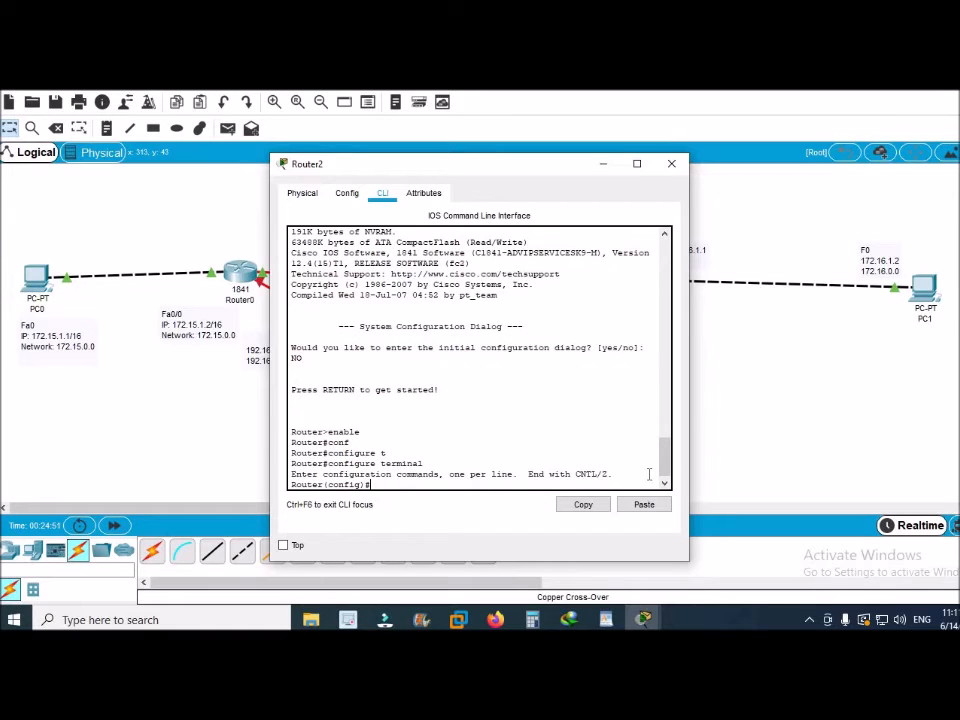
- Assign IP address 192.168.3.1 with subnet mask 255.255.255.0 to Router2's Se0/0/0 interface
type("in")
key("Tab")
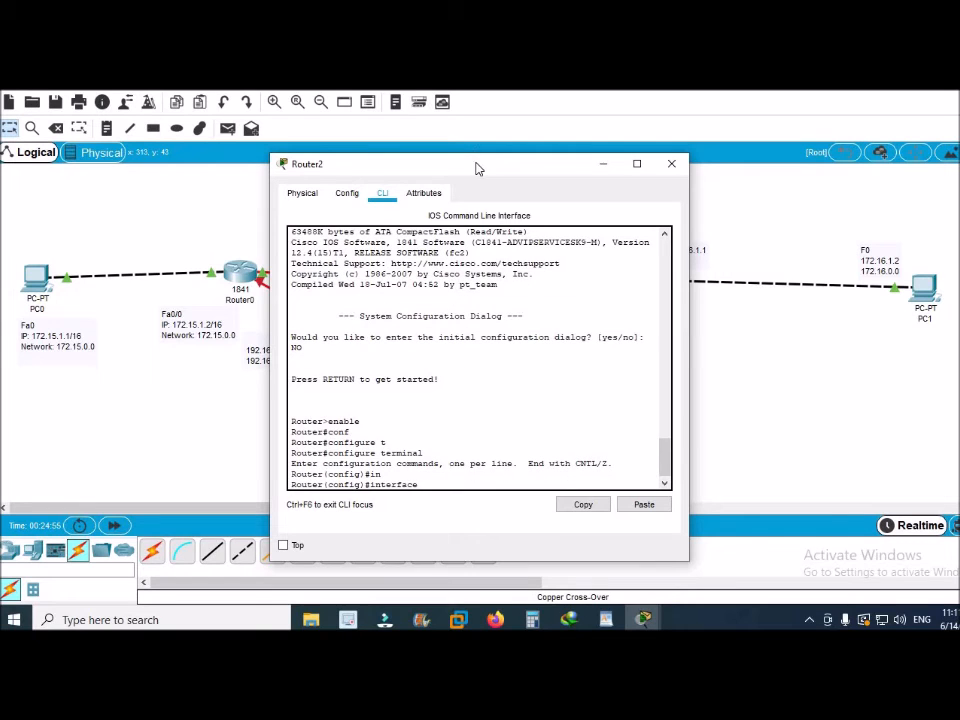
left_click_drag(300, 163, 612, 295)
left_click_drag(770, 196, 765, 181)
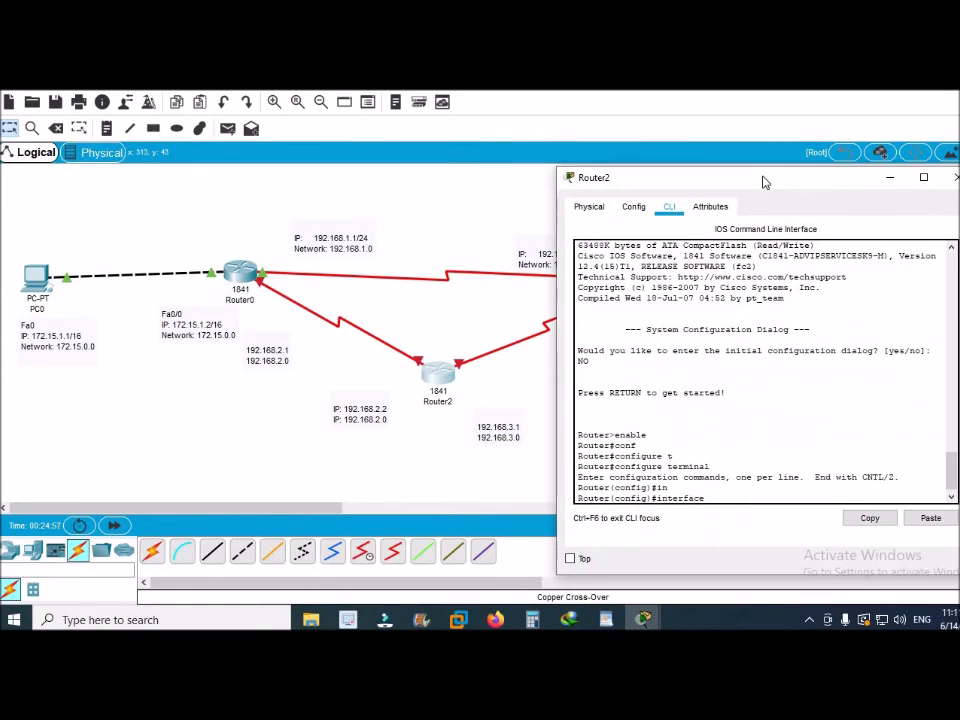
left_click(467, 369)
left_click(721, 532)
type("Se0")
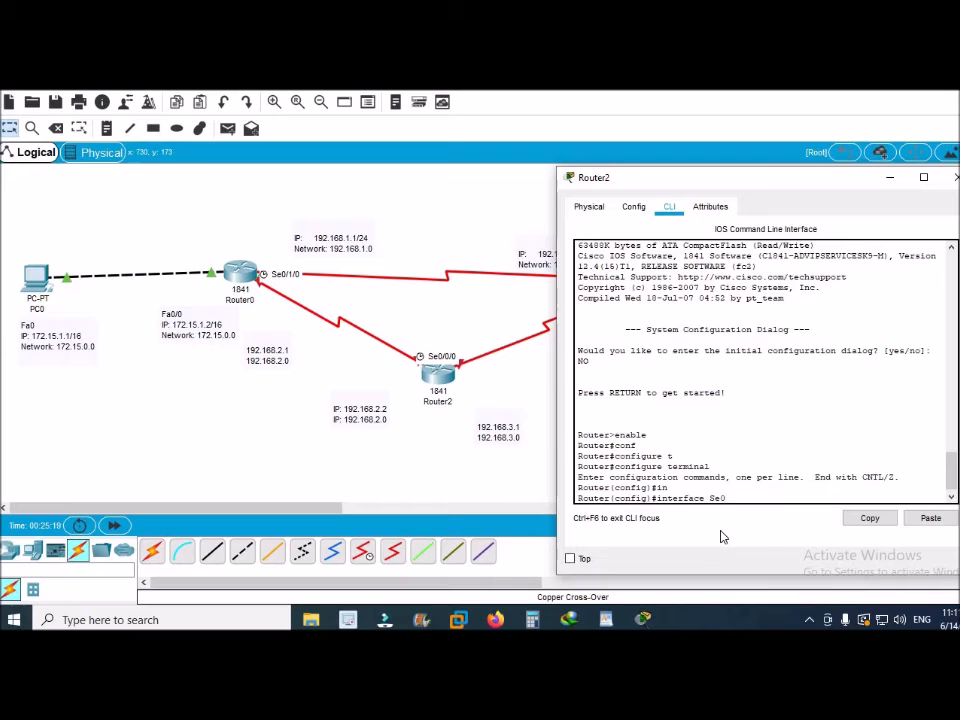
type("/0/0")
key("Return")
type("ip 192.168.3.1 255.255.255.0")
key("Return")
key("Left")
key("Left")
key("Left")
key("Left")
key("Left")
key("Left")
key("Left")
key("Left")
key("Left")
key("Left")
key("Left")
key("Left")
key("Left")
key("Left")
key("Left")
key("Left")
key("Left")
key("Left")
key("Left")
key("Left")
type("adress")
key("Return")
key("Up")
key("Left")
key("Left")
key("Left")
key("Left")
key("Left")
key("Left")
key("Left")
key("Left")
key("Left")
key("Left")
key("Left")
key("Left")
key("Left")
key("Left")
key("Left")
key("Left")
key("Left")
key("Left")
key("Left")
key("Left")
type("d")
key("Return")
- Enable Router2's Se0/0/0 interface with no shutdown and exit interface configuration
type("no shu")
key("Tab")
key("Return")
type("exit")
key("Return")
- Assign IP address 192.168.2.2 with subnet mask 255.255.255.0 to Router2's Se0/1/0 and enable it with no shutdown
type("in")
key("Tab")
type("Se0/1/0")
key("Return")
type("ip address 192.168.2.2 255.255.255.0")
key("Return")
type("no shu")
key("Tab")
key("Return")
left_click(956, 177)
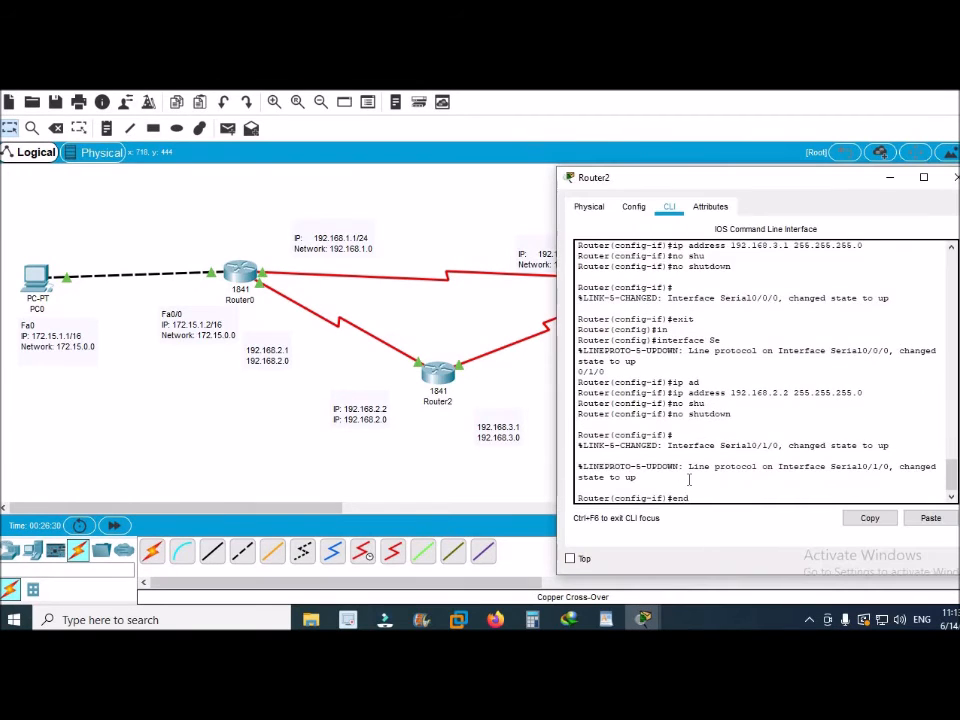
- Return to privileged mode and copy the running-config to the startup-config
type("exi")
key("Return")
type("exi")
key("Return")
type("copy ru")
key("Tab")
type("st")
key("Tab")
key("Return")
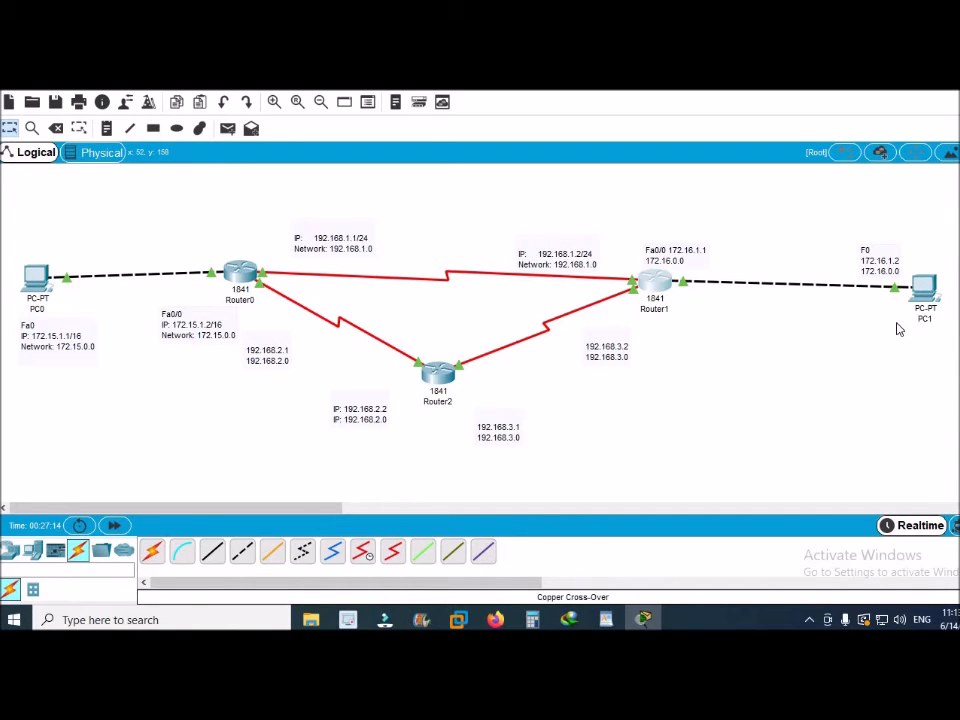
- Test connectivity from PC1 to PC0 by pinging 172.15.1.1 in PC1's Command Prompt
left_click(922, 288)
left_click_drag(418, 174, 568, 143)
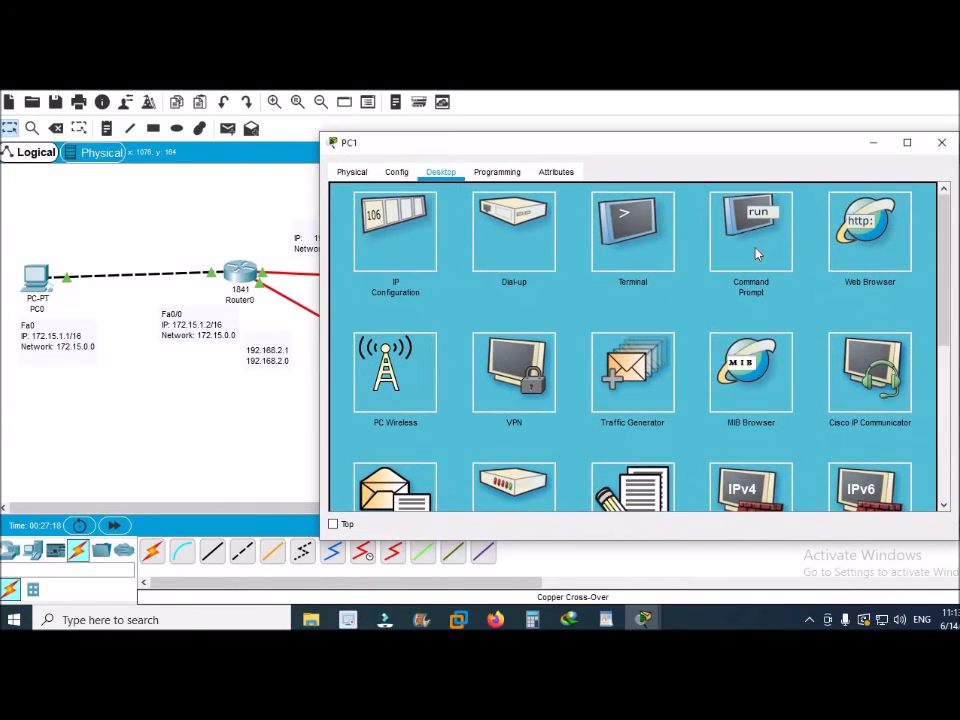
left_click(751, 231)
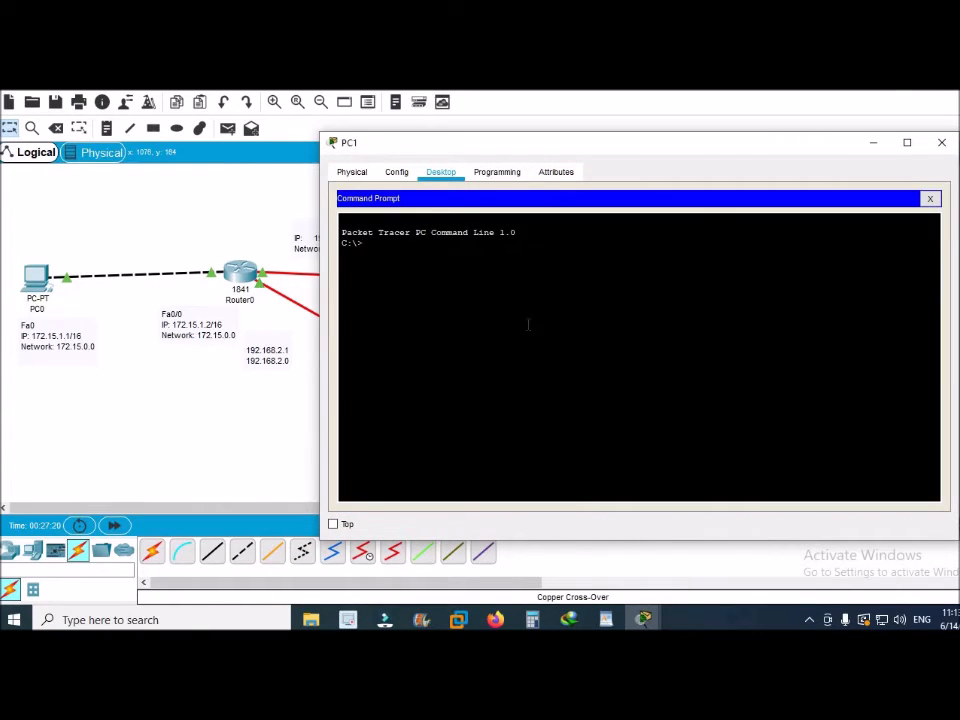
type("ping 172.15.1.1")
key("Return")
left_click_drag(617, 154, 421, 169)
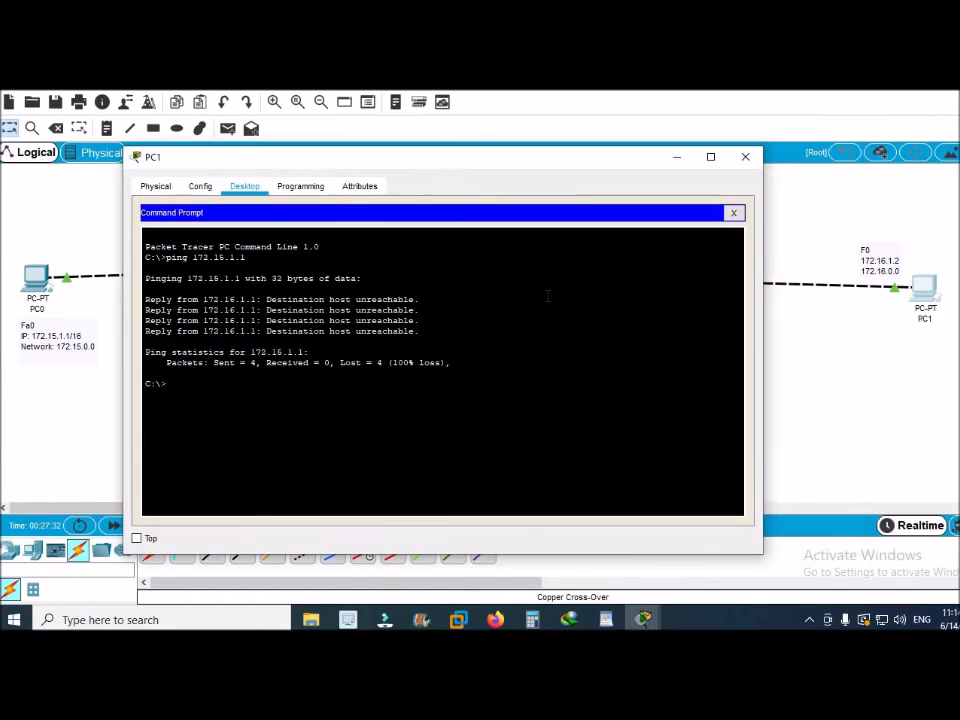
left_click_drag(241, 299, 267, 300)
left_click(745, 156)
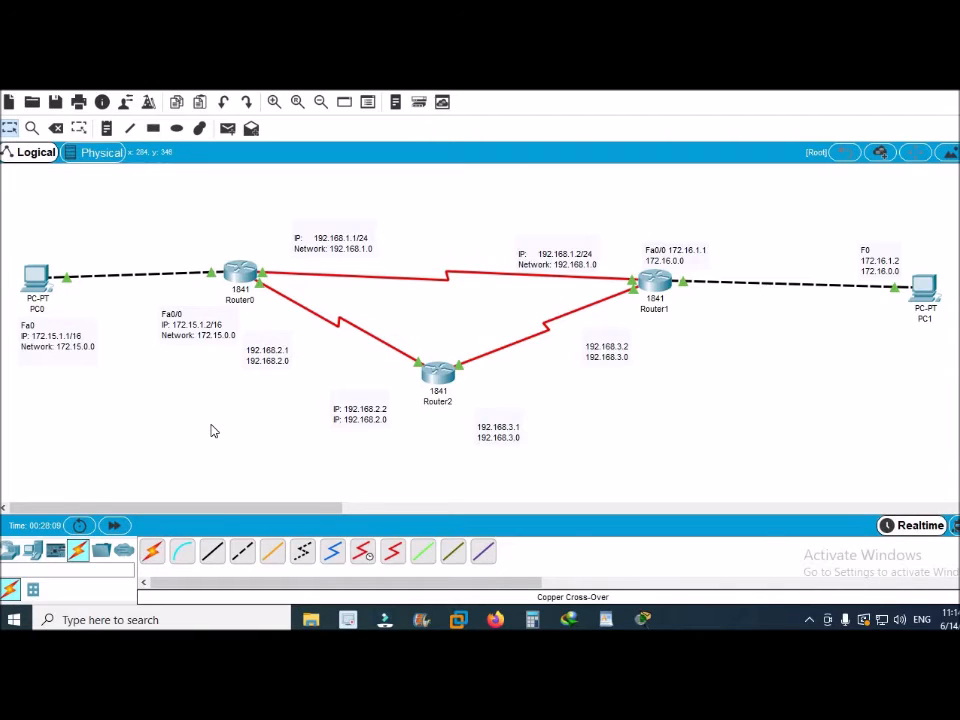
- Enter global configuration mode on Router0 and start RIP router configuration
left_click(240, 285)
left_click_drag(408, 166, 673, 111)
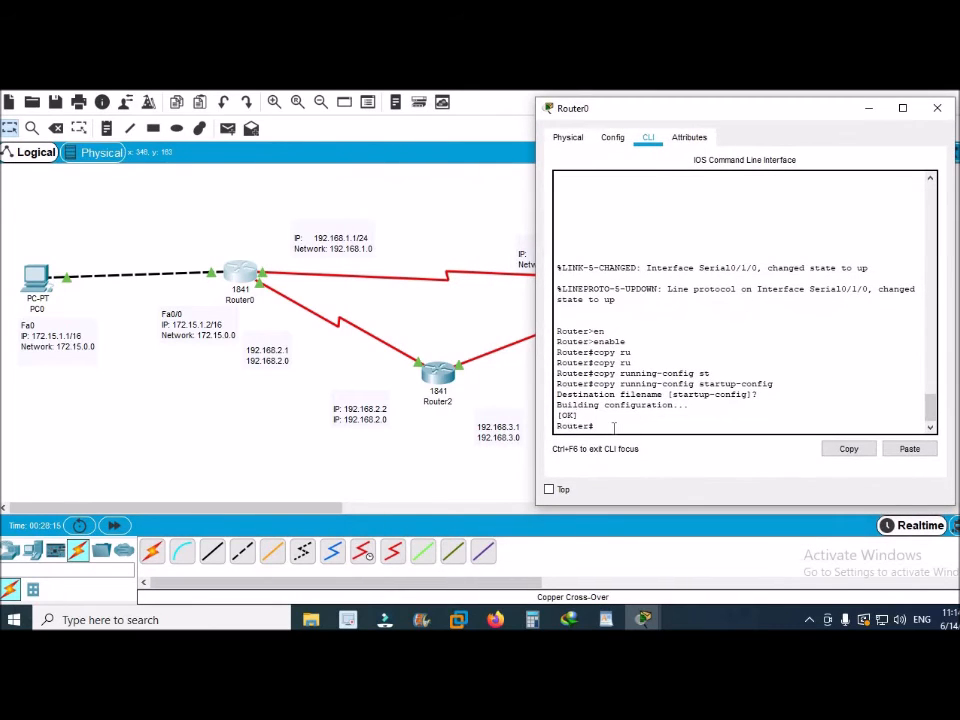
type("con")
key("Tab")
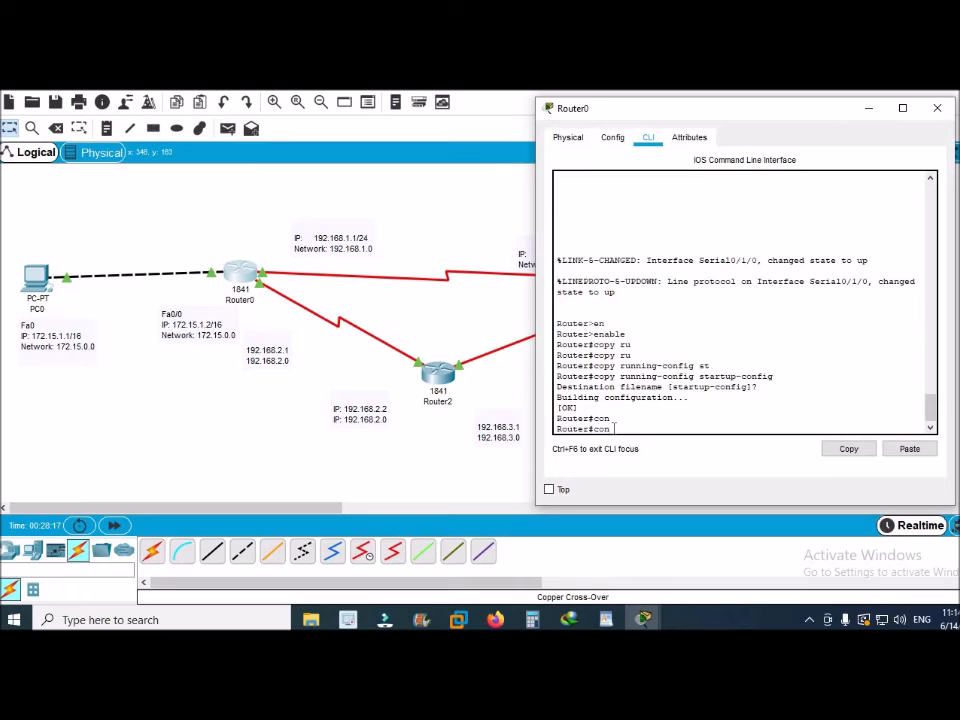
type("f")
key("Tab")
type("t")
key("Tab")
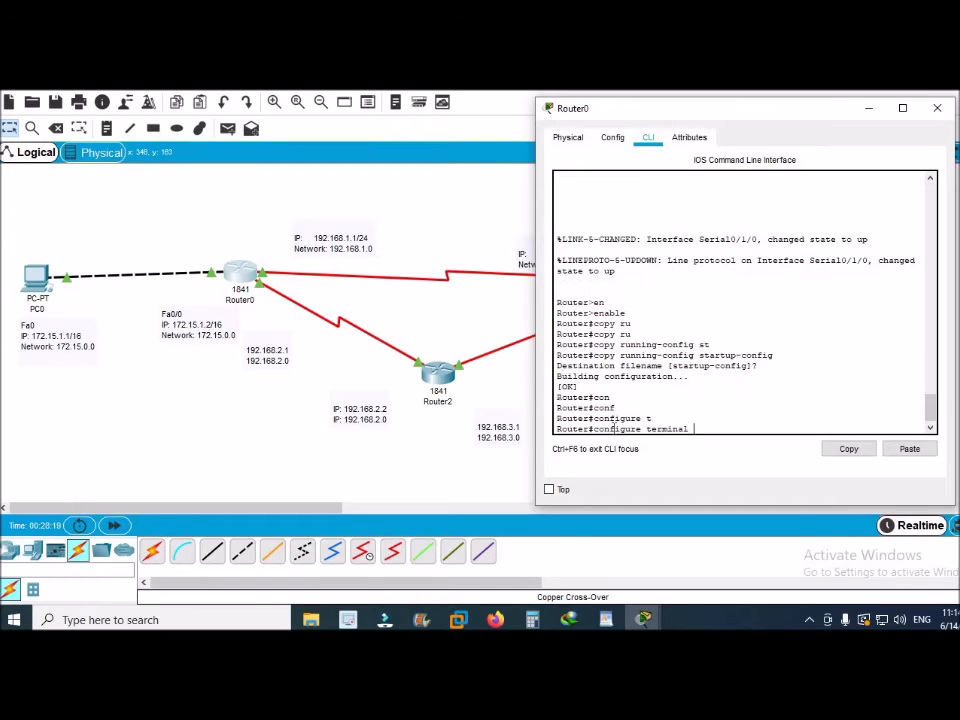
key("Return")
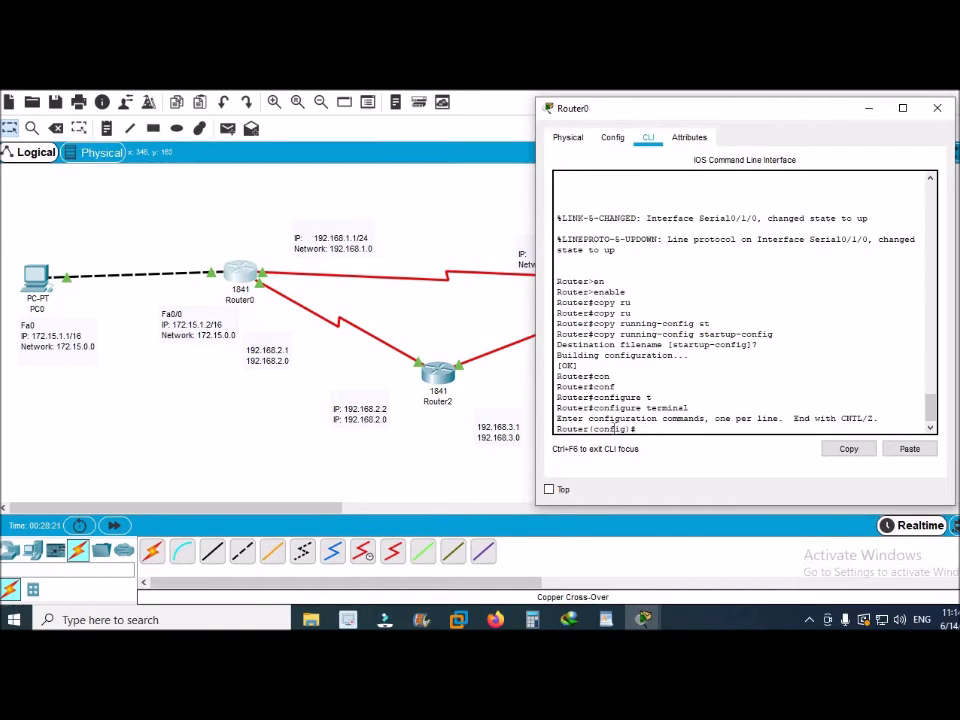
type("rou")
key("Tab")
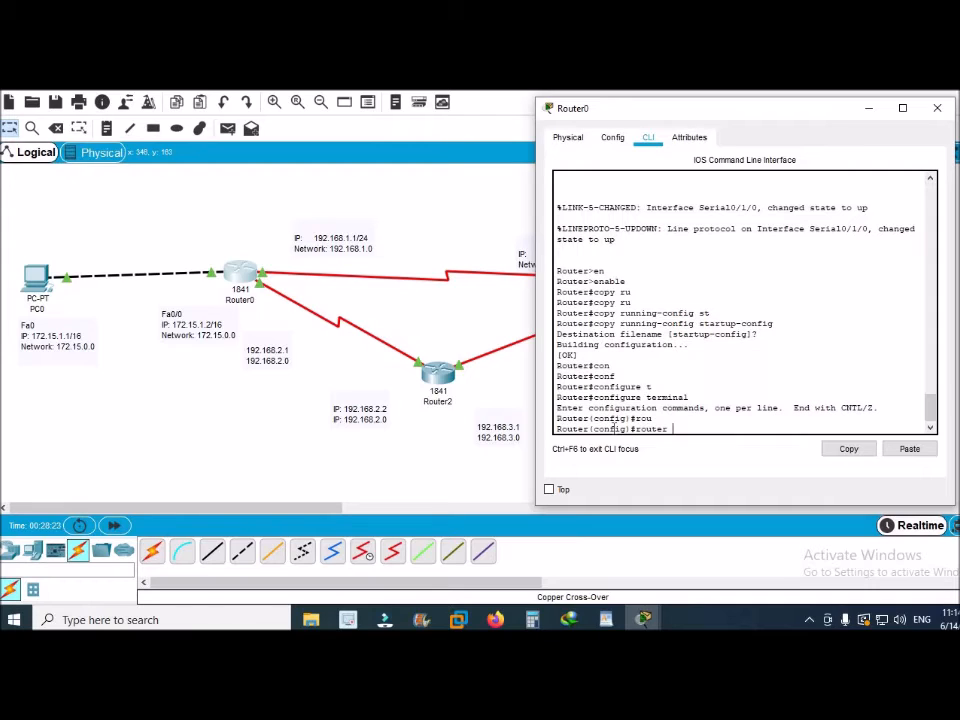
type("rip")
key("Return")
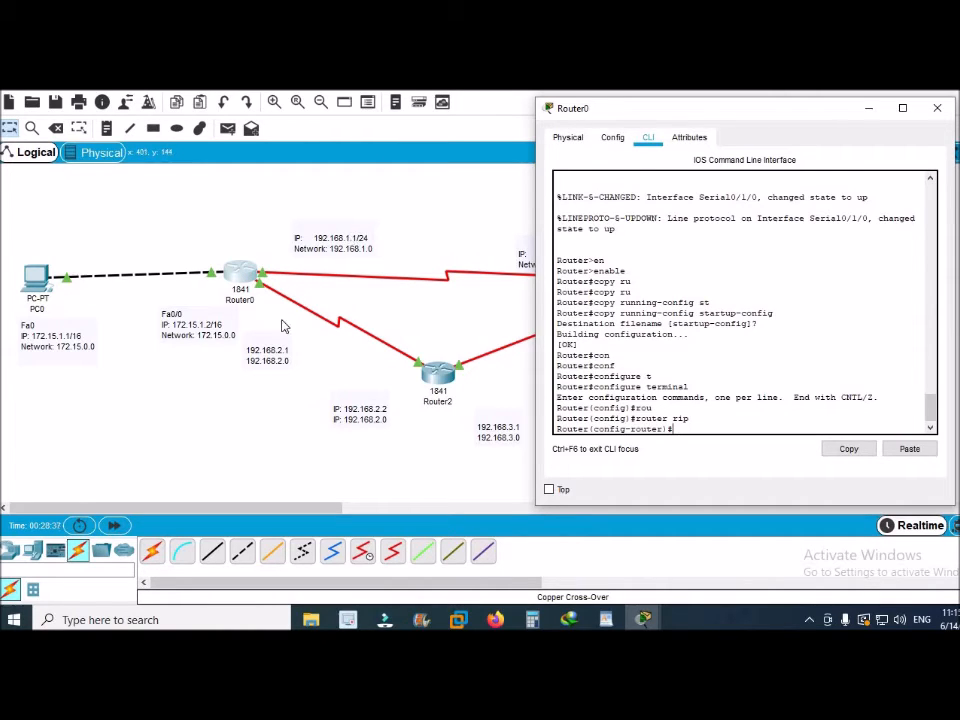
- Move the 192.168.2.1, 192.168.1.1/24 and 172.15.1.2/16 address labels closer to Router0 in the topology
left_click(266, 408)
mouse_move(271, 346)
left_mouse_down()
mouse_move(281, 313)
mouse_move(271, 329)
left_mouse_up()
left_click_drag(314, 246, 293, 250)
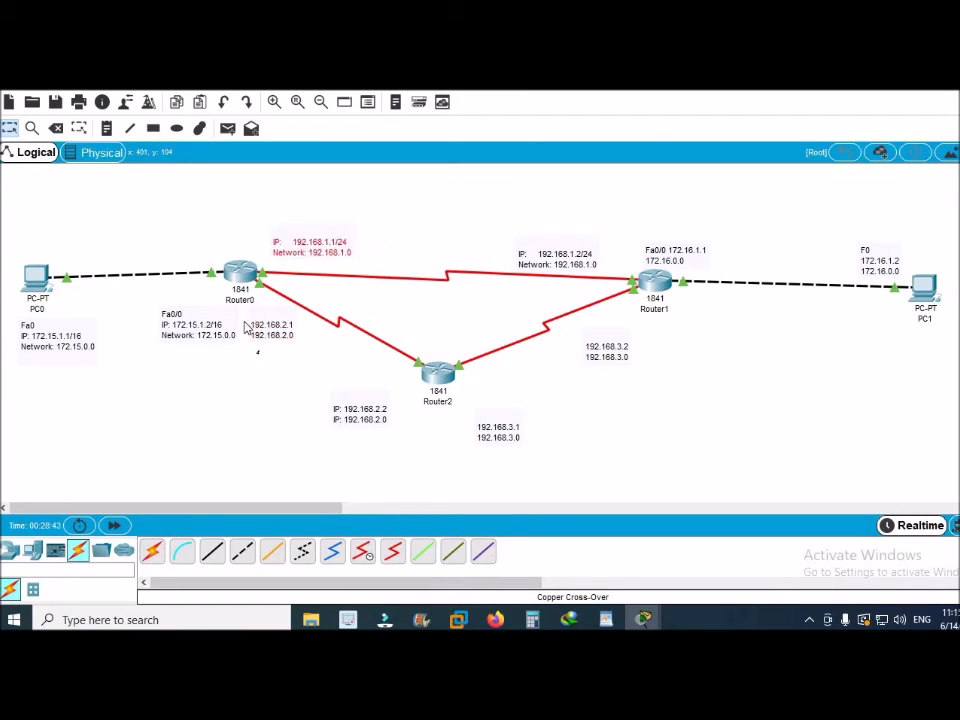
left_click_drag(186, 328, 168, 313)
- Return to Router0's command line and add network 172.15.0.0 to its RIP configuration
mouse_move(643, 620)
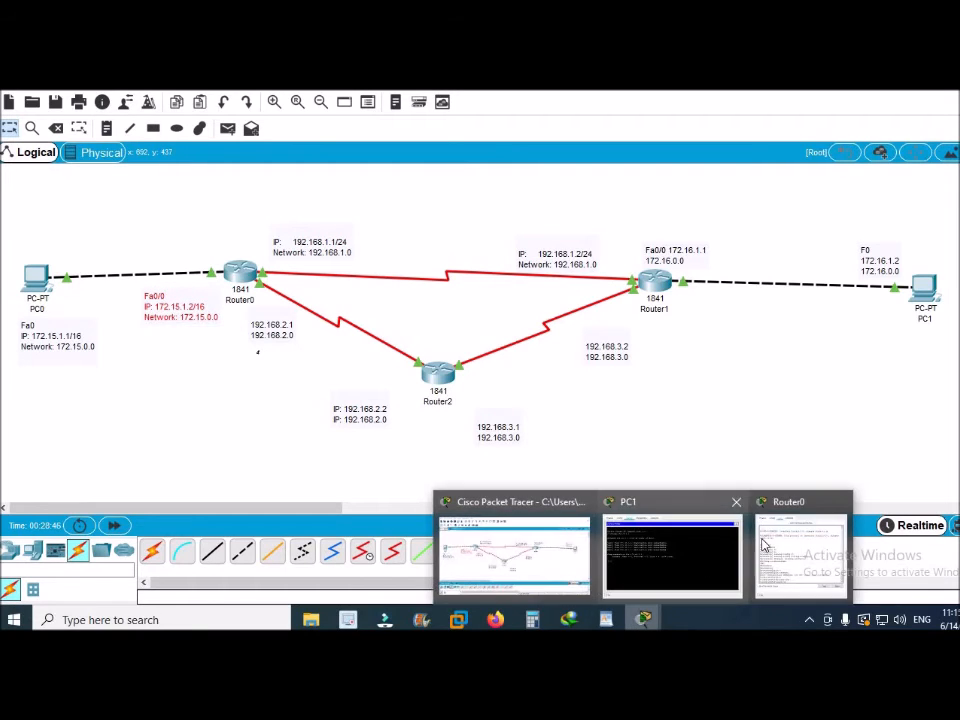
left_click(767, 546)
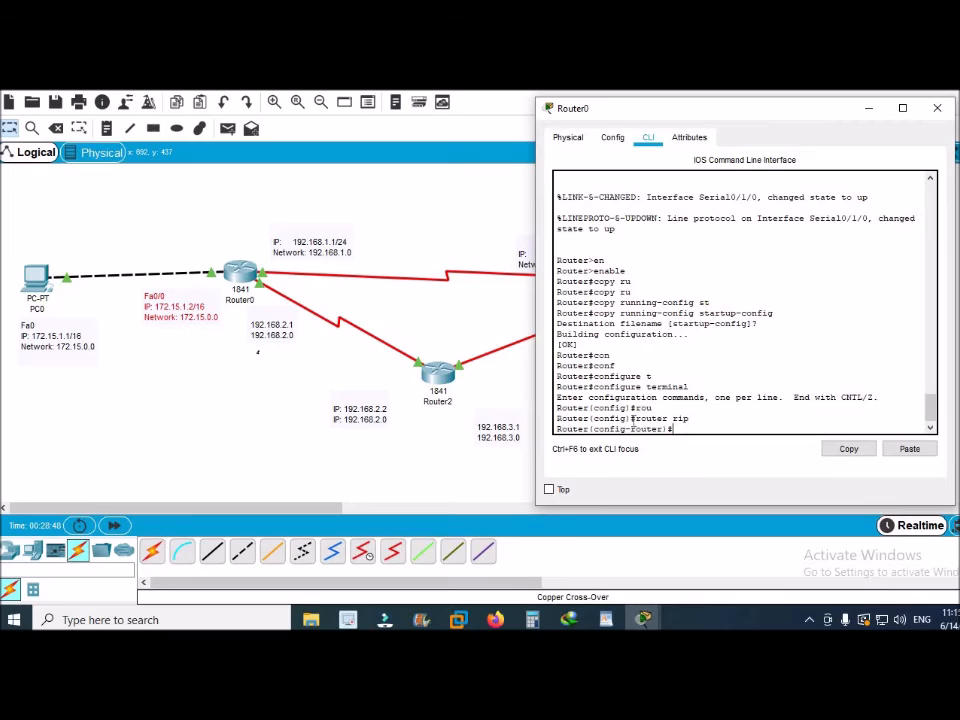
left_click_drag(631, 426, 675, 428)
type("ne")
key("Tab")
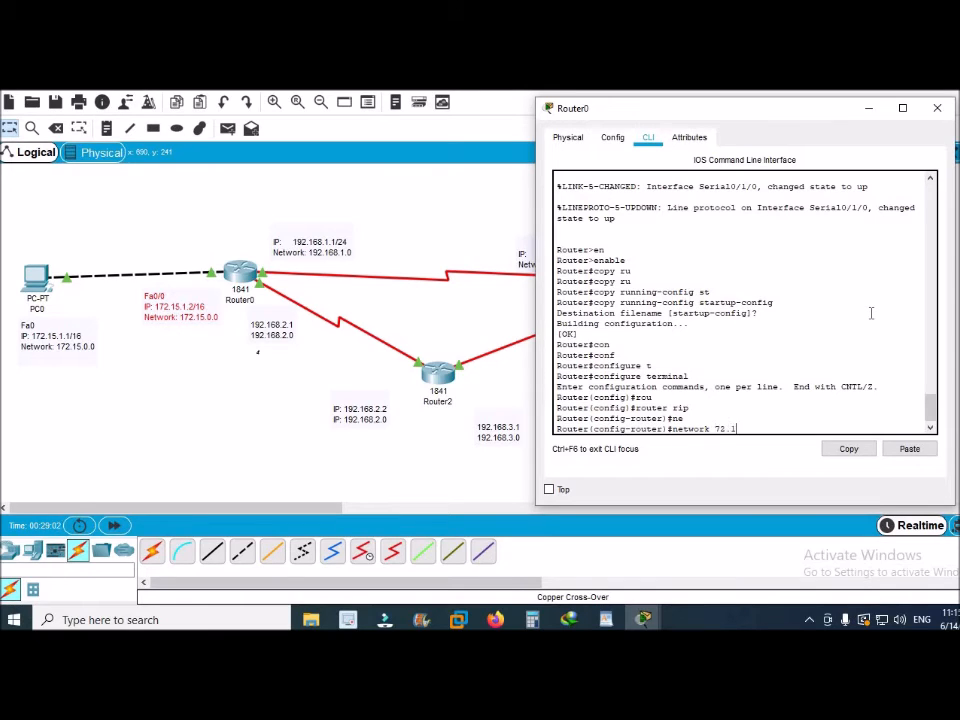
key("BackSpace")
key("BackSpace")
type("172.15.0.0")
key("Return")
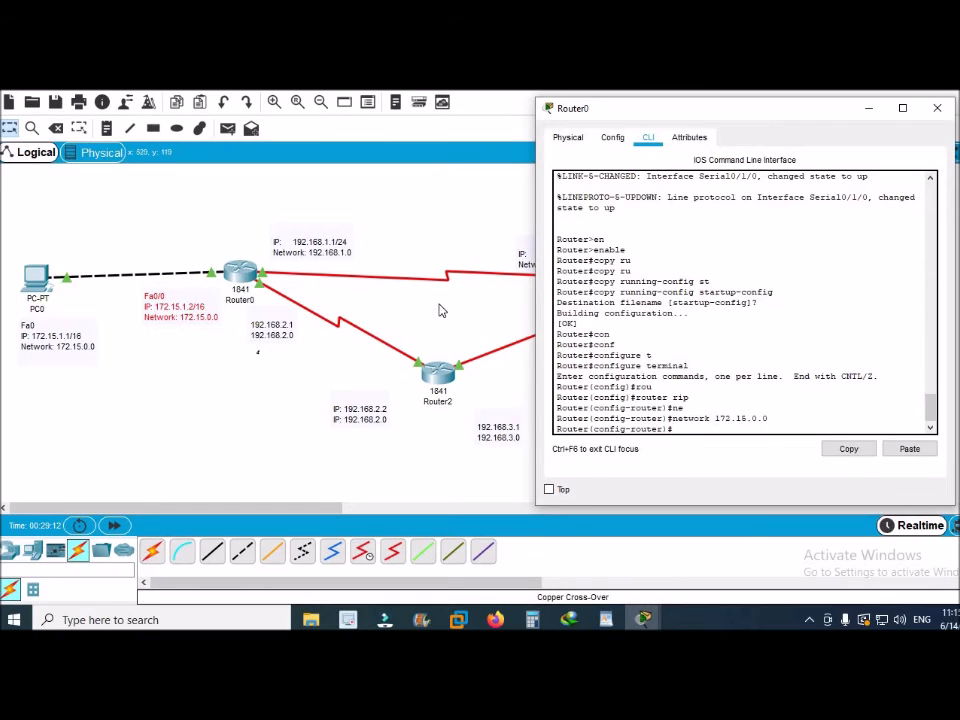
- Add networks 192.168.1.0 and 192.168.2.0 to Router0's RIP configuration
type("ne")
key("Tab")
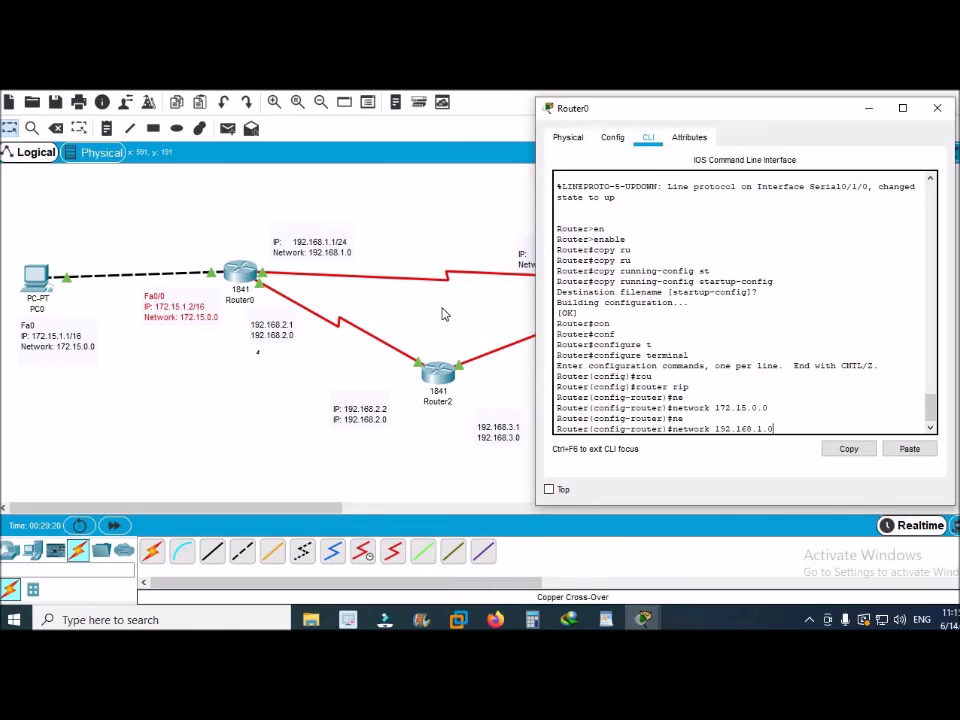
key("Return")
type("ne")
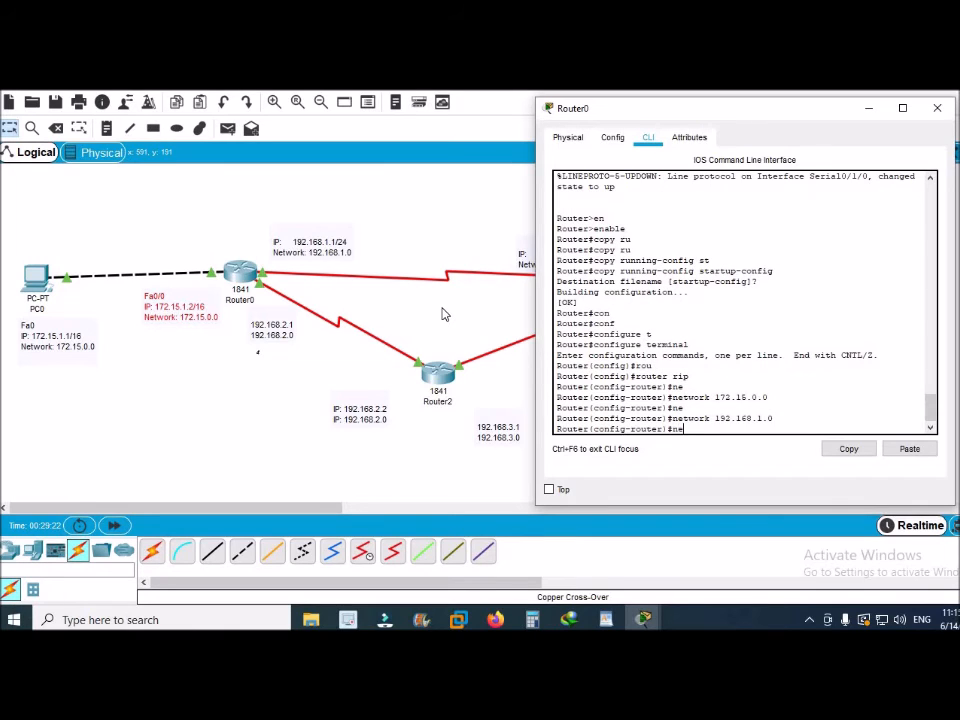
type("t")
key("Tab")
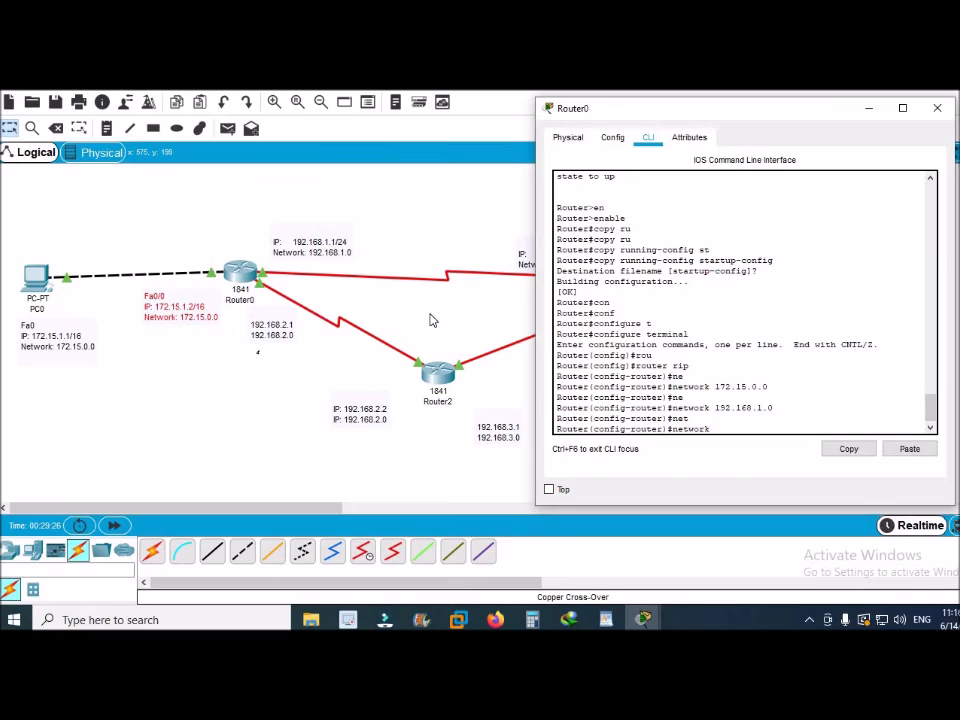
type("192.168.2.0")
key("Return")
- Leave configuration mode on Router0, save its running configuration to startup-config, and close its window
type("exit")
key("Return")
type("exit")
key("Return")
type("copy ru")
key("Tab")
type("st")
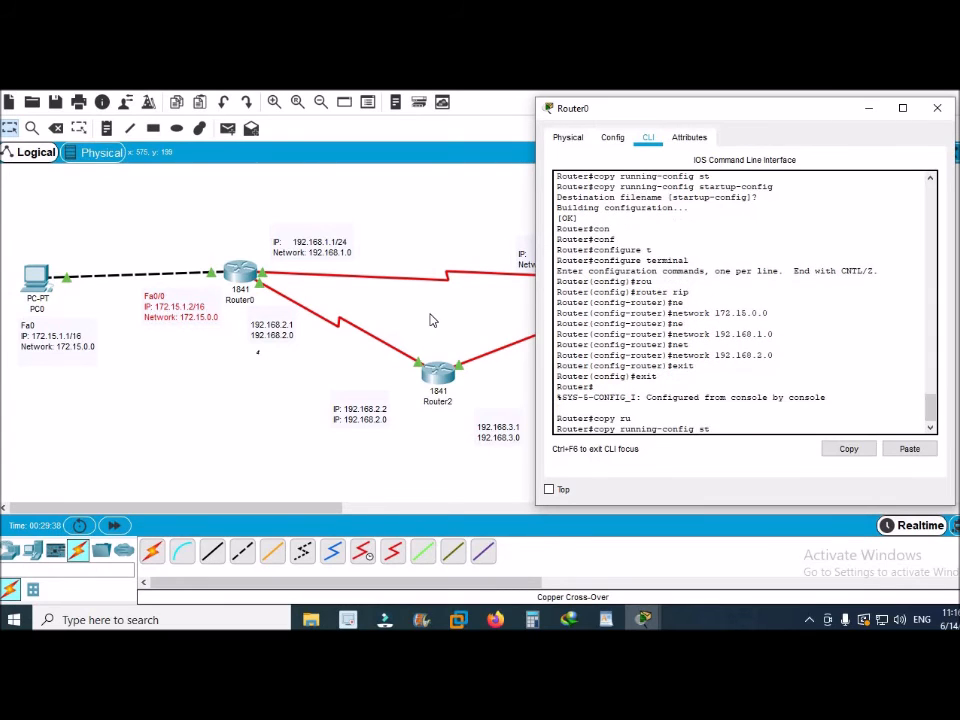
key("Tab")
key("Return")
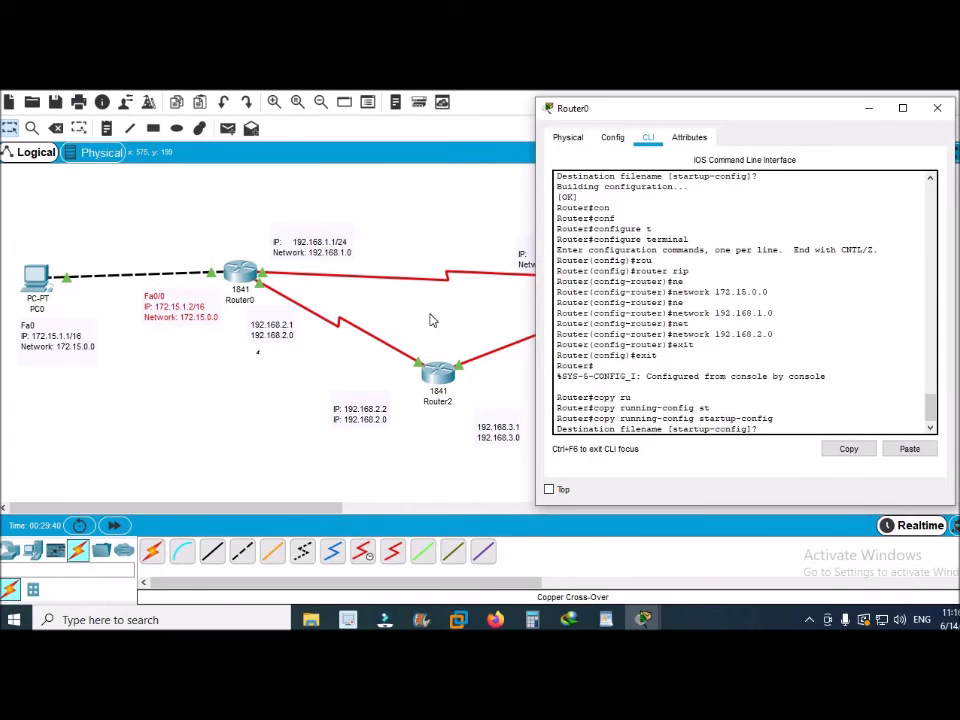
key("Return")
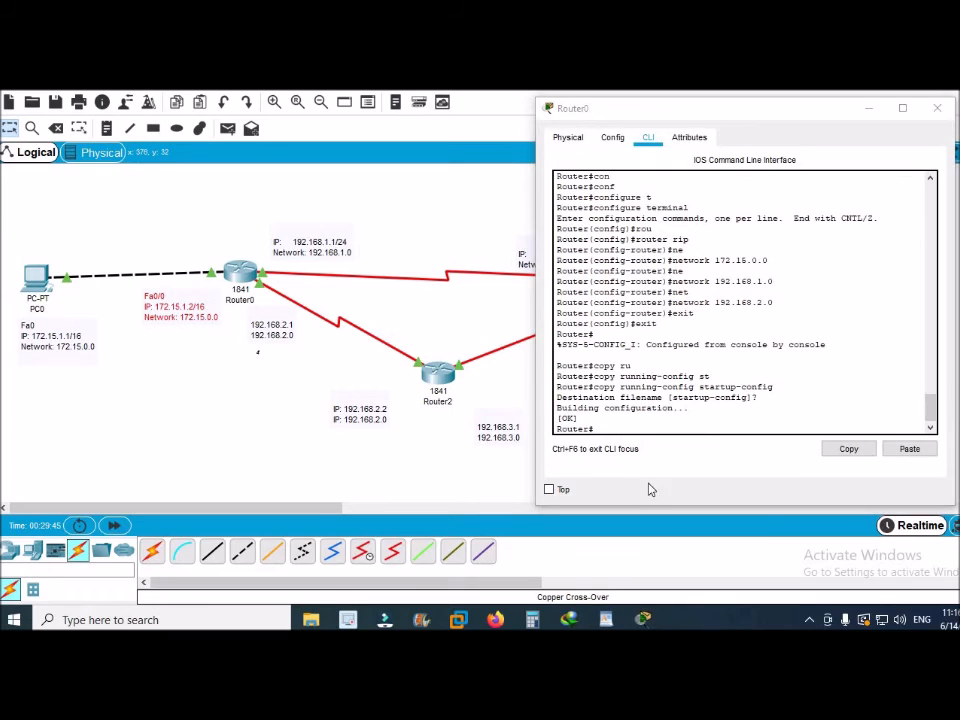
left_click(935, 108)
- Open Router1's command line, enter global configuration mode and start RIP router configuration
left_click(655, 280)
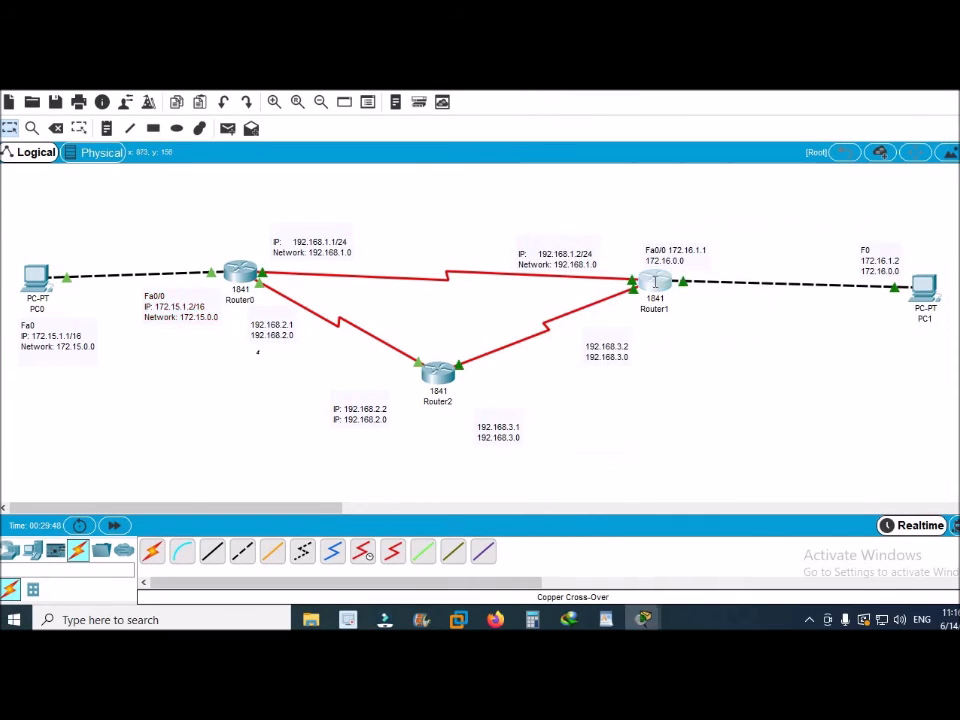
left_click_drag(461, 166, 253, 155)
type("conf")
key("Tab")
type("t")
key("Tab")
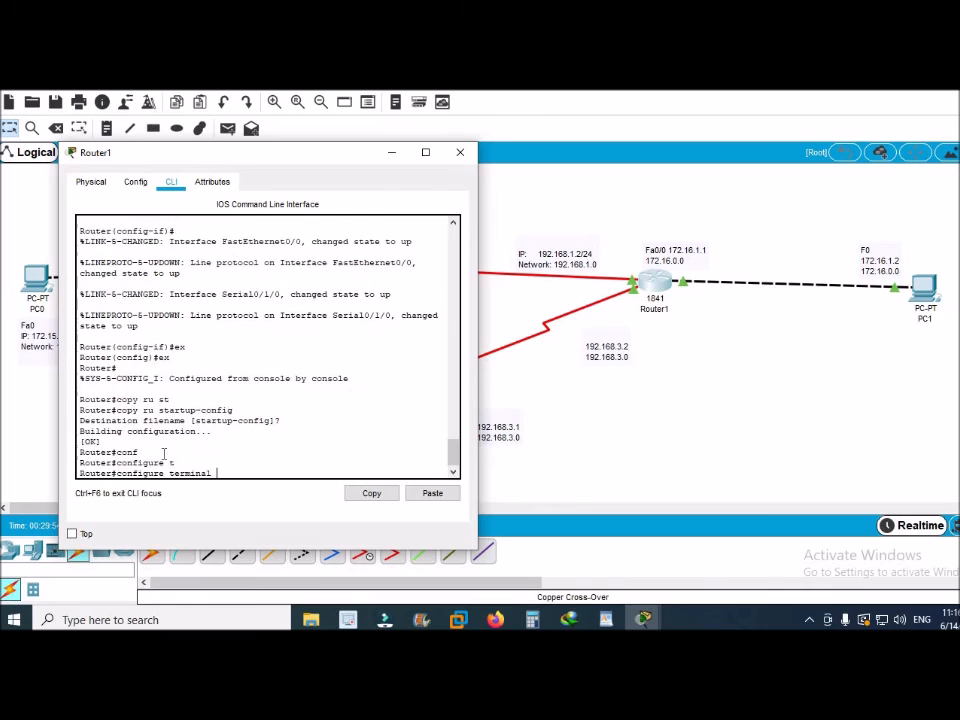
key("Return")
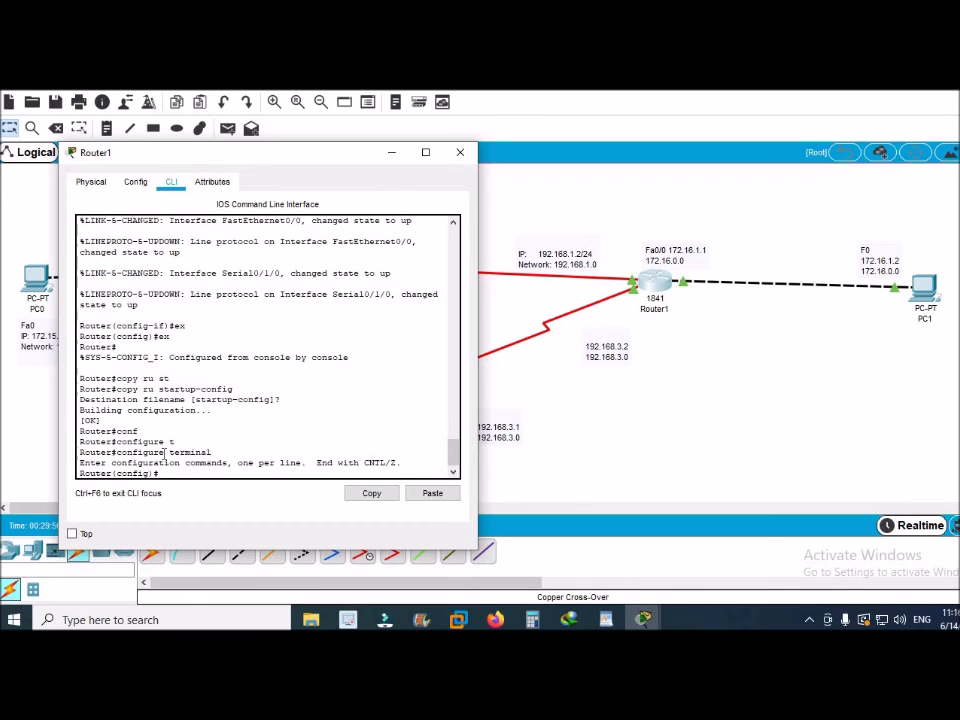
type("rou")
key("Tab")
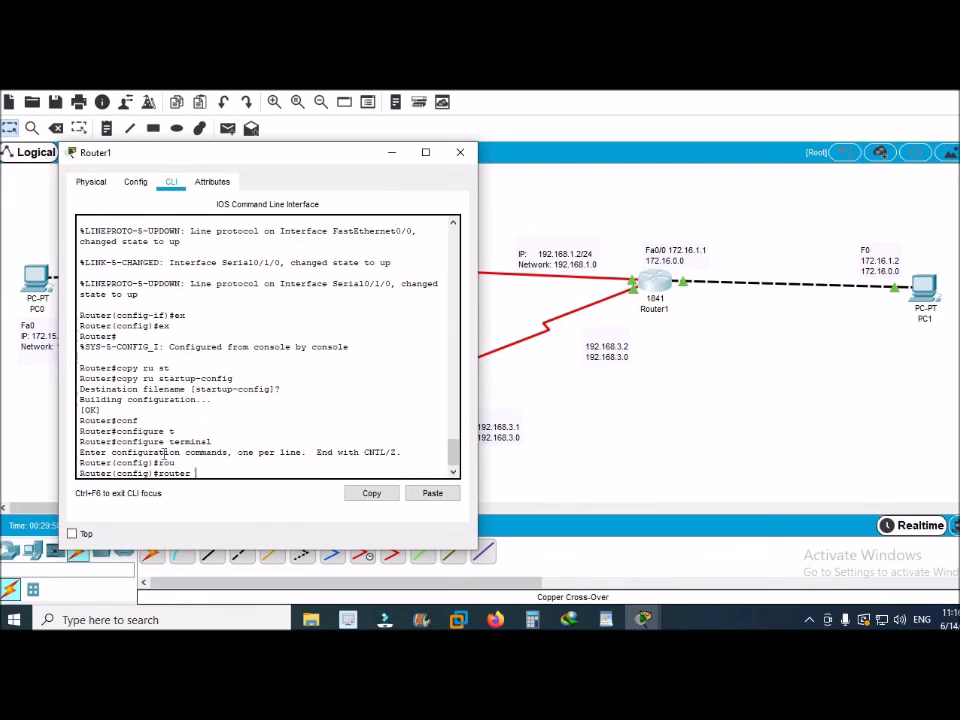
type("rip")
key("Return")
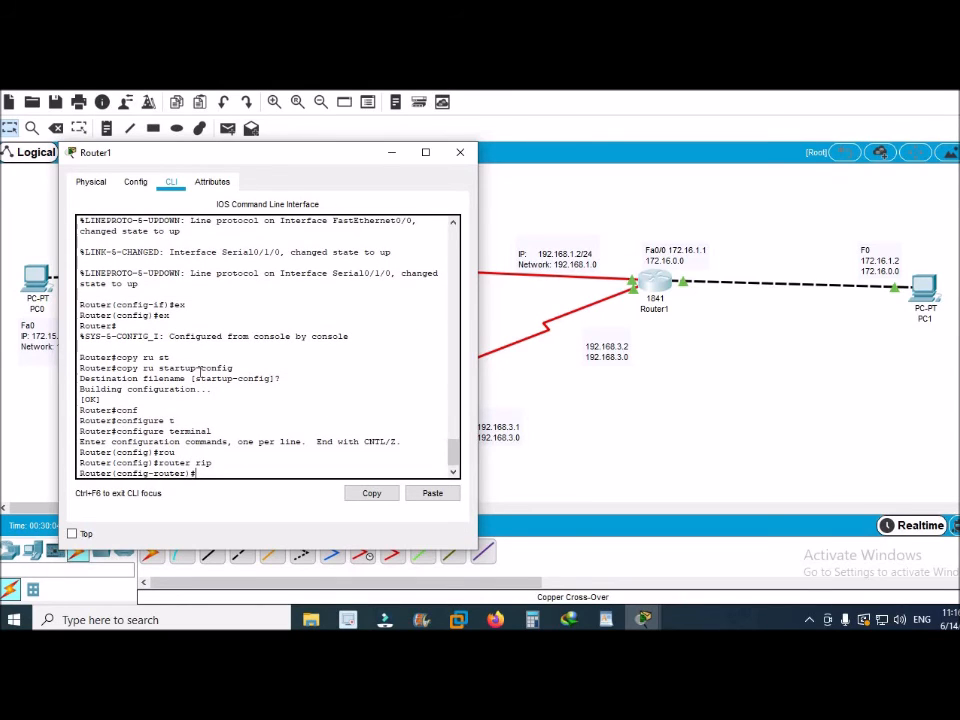
- Add networks 192.168.1.0, 172.16.0.0 and 192.168.3.0 to Router1's RIP configuration
type("networ")
key("Tab")
type("192.168.1.0")
key("Return")
type("net")
key("Tab")
type("172.16.0.0")
key("Return")
type("net")
key("Tab")
type("192.168.3.0")
key("Return")
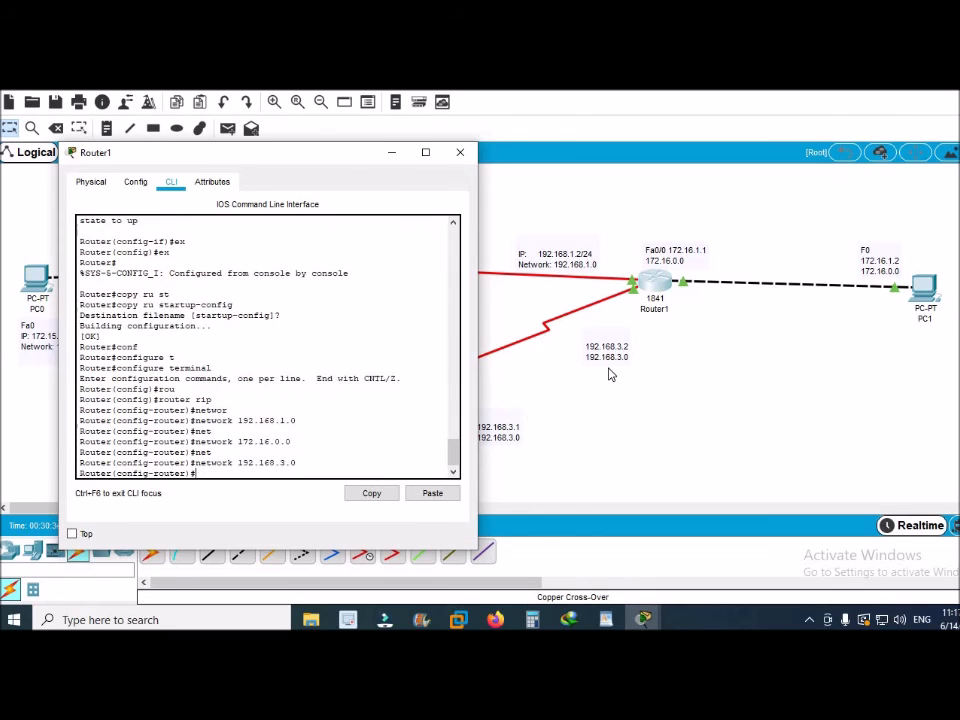
- Leave configuration mode on Router1, save its running configuration to startup-config, and close its window
type("exit exit")
key("Return")
type("copy ru")
key("Tab")
type("st")
key("Tab")
key("Return")
key("Return")
left_click(460, 153)
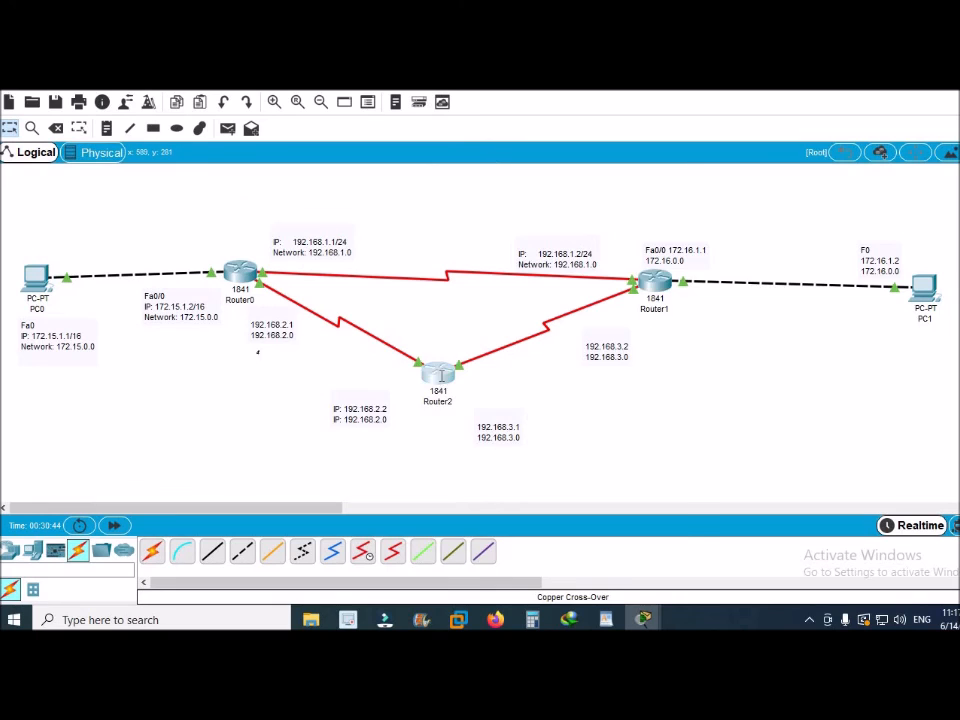
- Open Router2's command line, enter global configuration mode and start RIP router configuration
left_click(441, 376)
left_click_drag(488, 163, 803, 105)
type("conf")
key("Tab")
type("t")
key("Tab")
key("Return")
type("rou\trip")
key("Return")
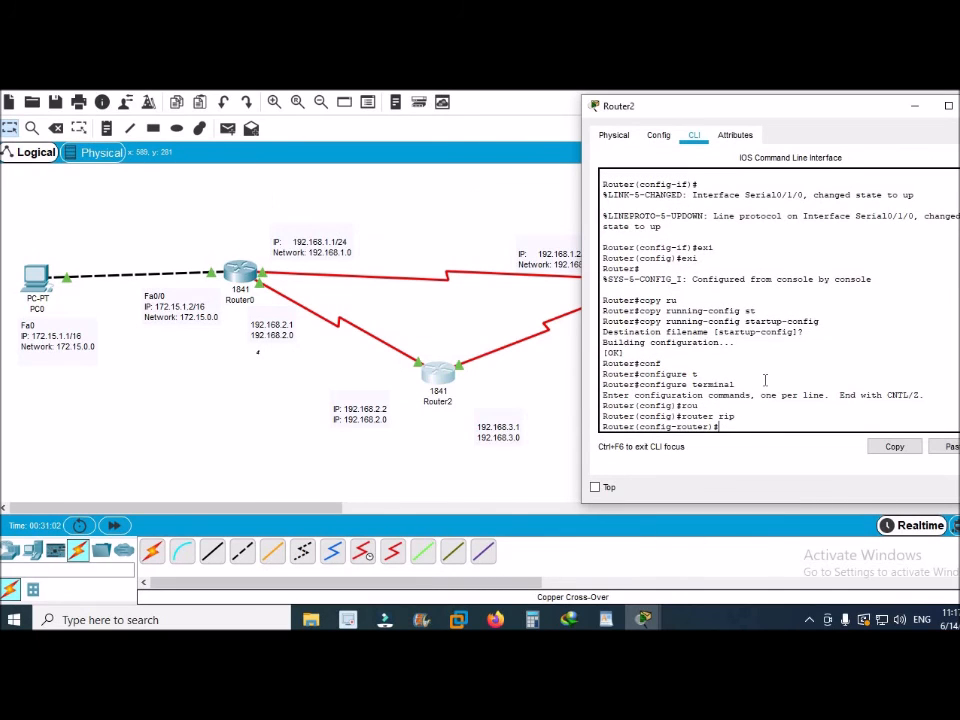
- Move the 192.168.2.2 and 192.168.3.1 labels closer to Router2, and add networks 192.168.3.0 and 192.168.2.0 to its RIP configuration
left_click(371, 390)
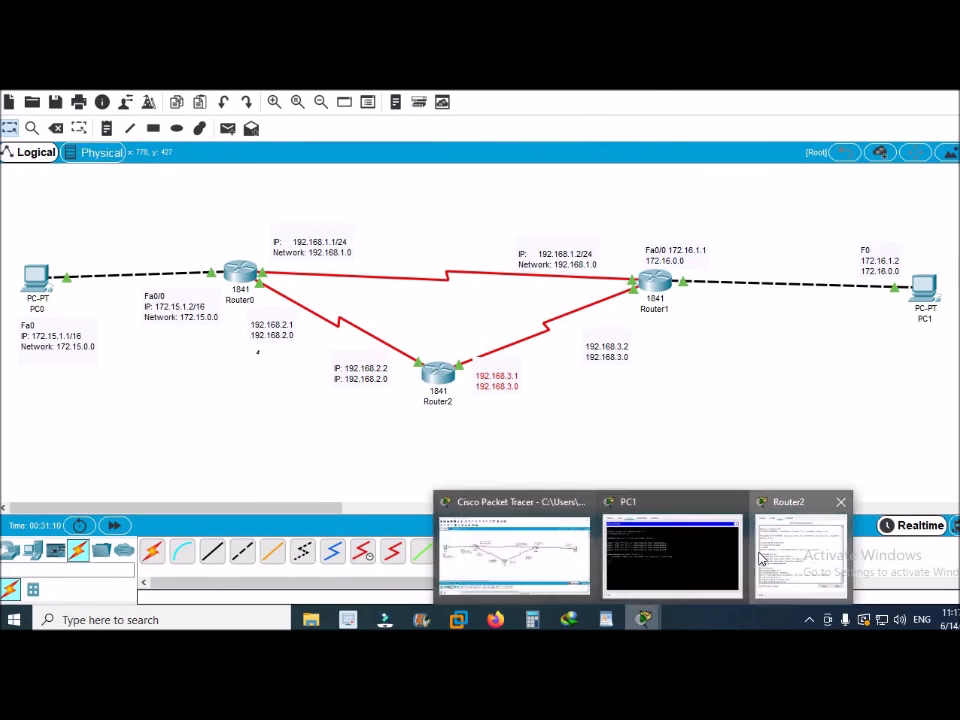
left_click(797, 553)
type("net")
key("Tab")
type("192.168.")
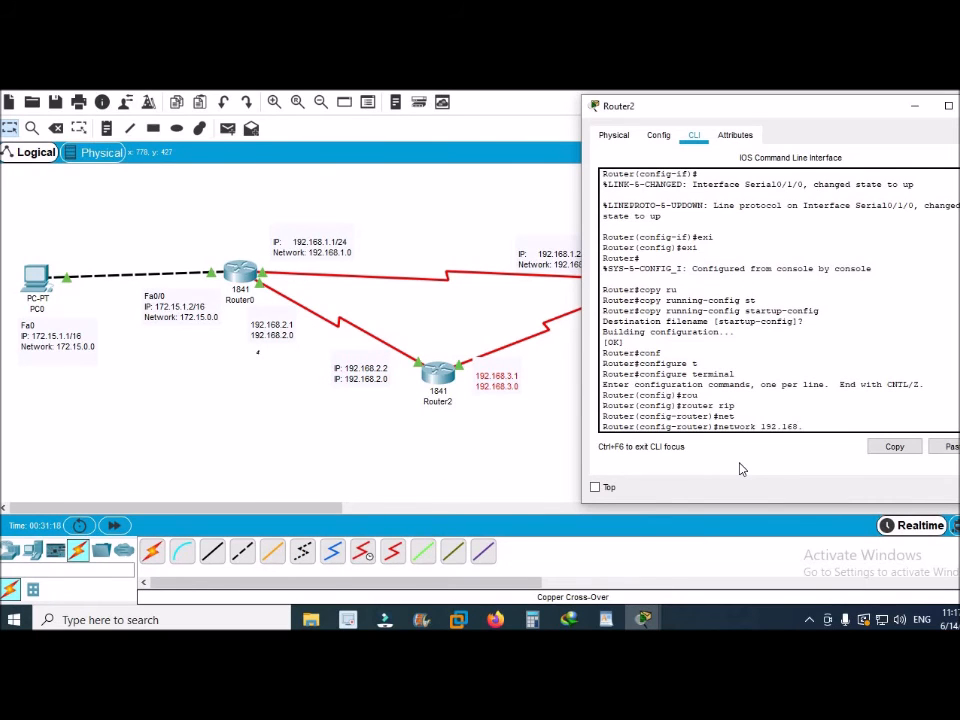
type("3.0")
key("Return")
type("n\tet")
key("Tab")
type("192.168.2.0")
key("Return")
- Leave configuration mode on Router2, save its running configuration to startup-config, and close its window
type("exit exit copy ru")
key("Tab")
type("st")
key("Tab")
key("Return")
key("Return")
left_click(959, 106)
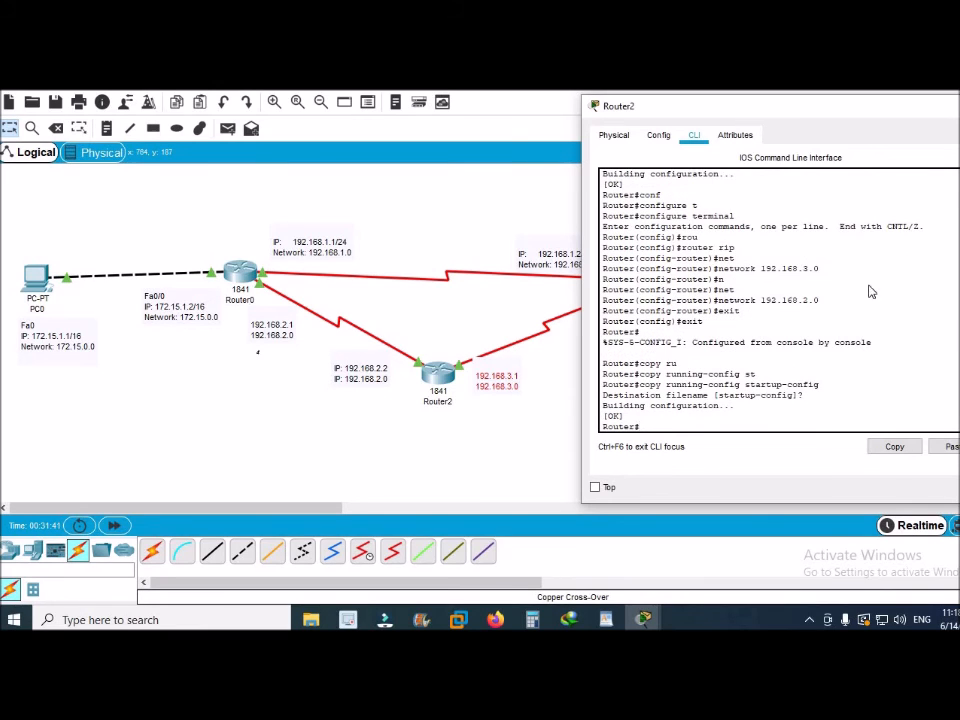
left_click(596, 437)
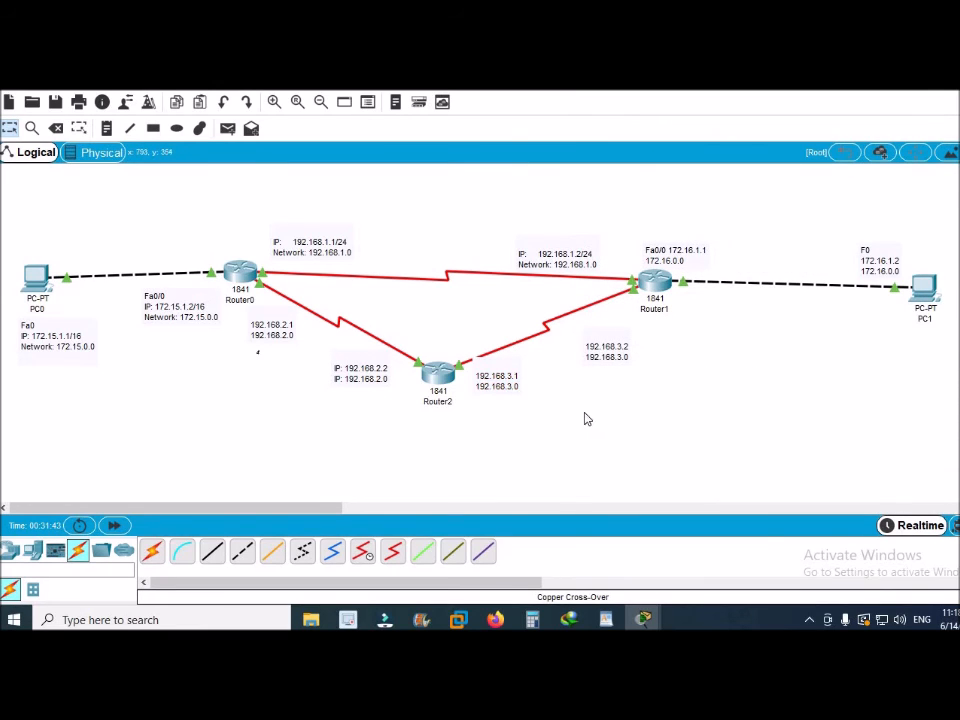
left_click(922, 287)
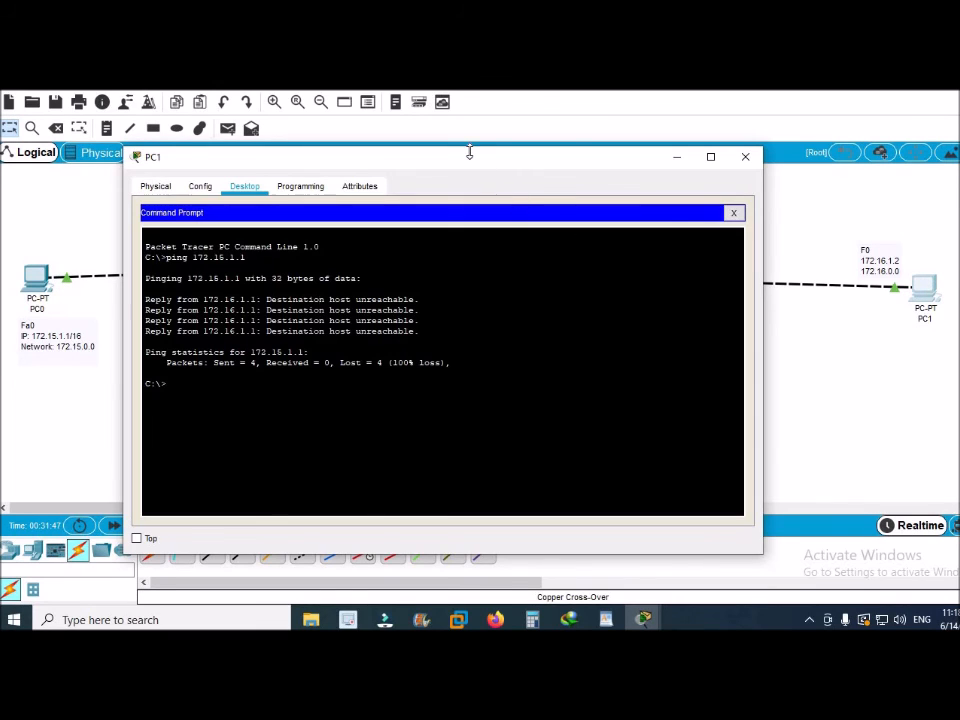
left_click_drag(544, 160, 698, 155)
left_click_drag(671, 255, 680, 266)
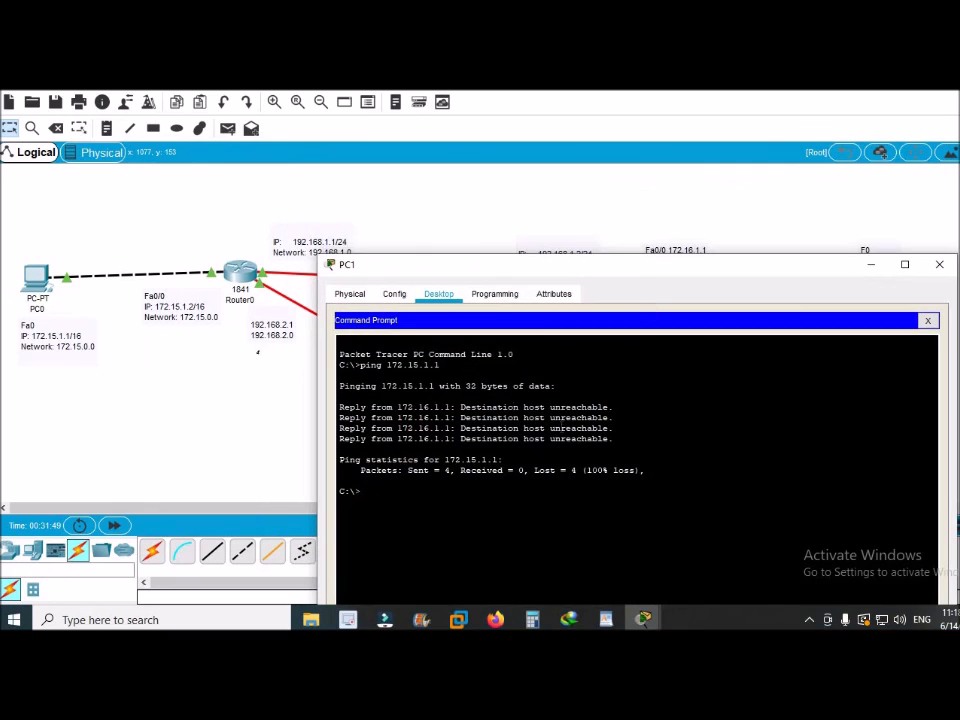
left_click(939, 264)
- Test connectivity to PC0 by repeating the ping to 172.15.1.1 from PC1's Command Prompt
left_click(925, 296)
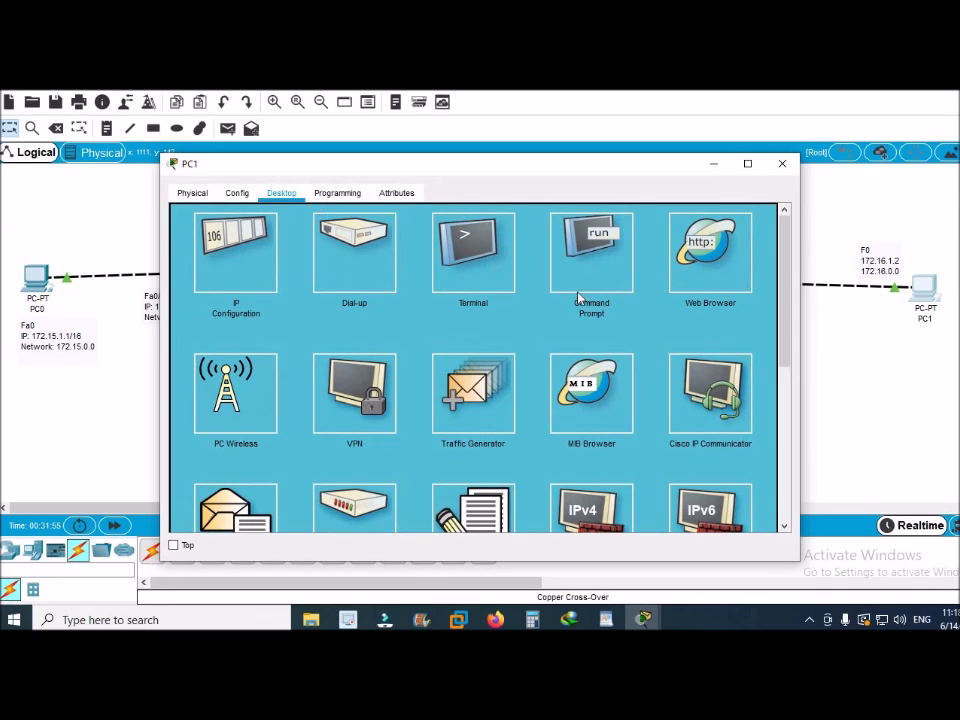
left_click(621, 267)
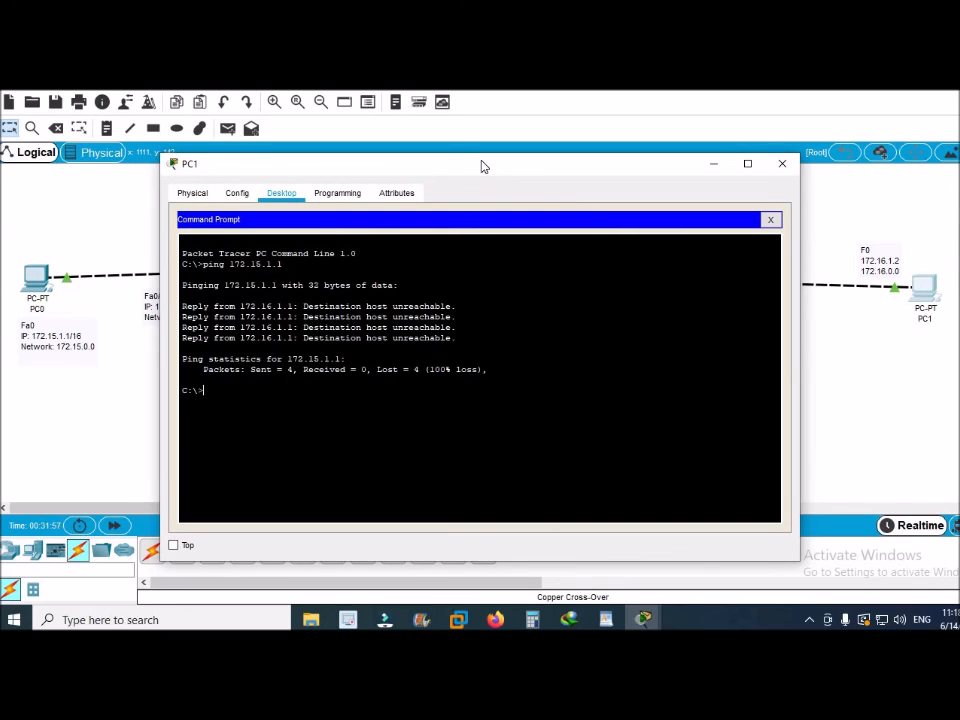
left_click_drag(555, 166, 654, 122)
key("Up")
left_click_drag(662, 130, 606, 236)
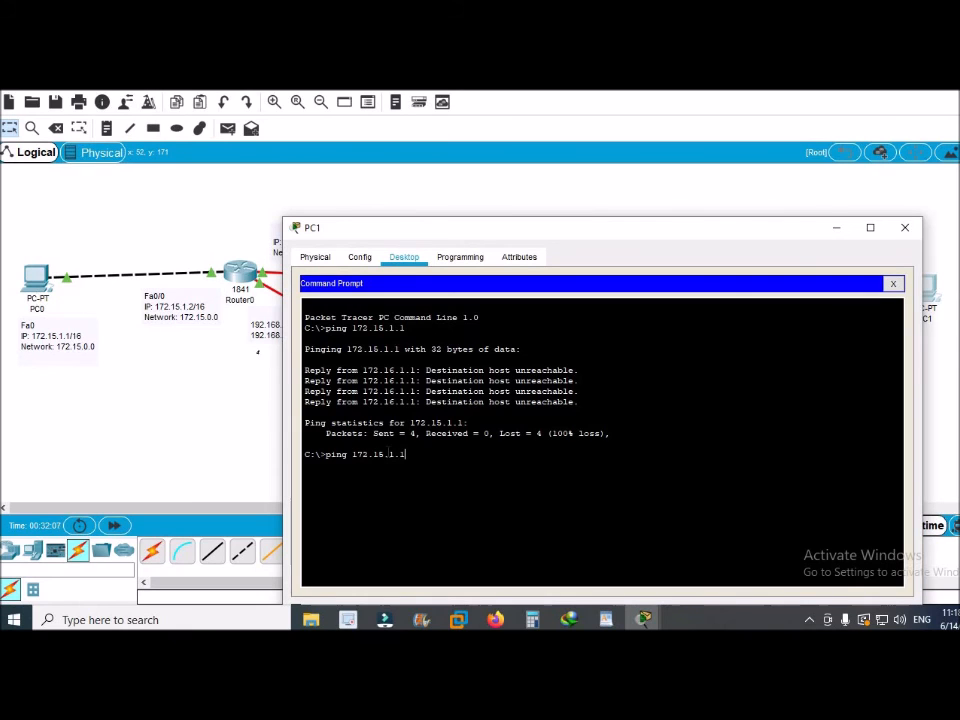
left_click_drag(735, 235, 674, 225)
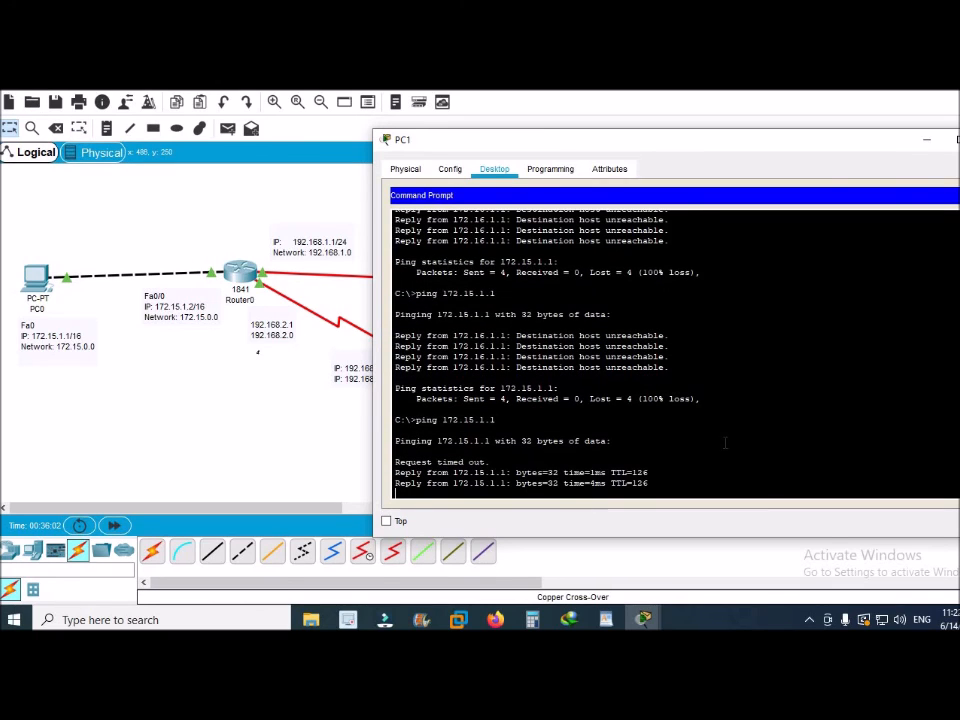
key("Up")
key("Return")
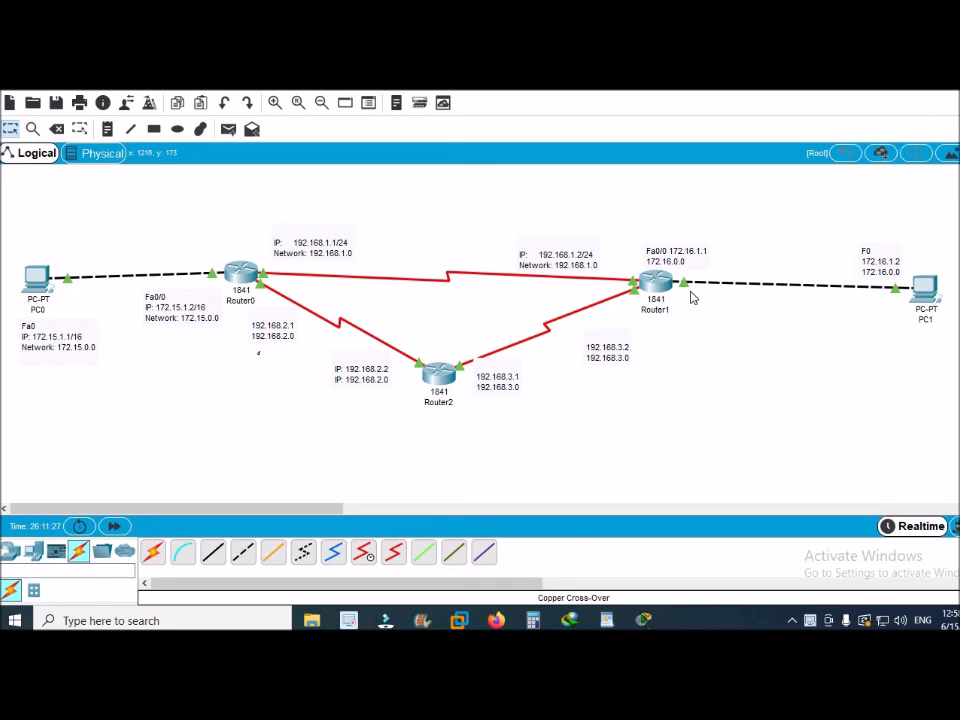
- Test connectivity to PC1 by pinging 172.16.1.2 twice from PC0's Command Prompt
left_click(36, 283)
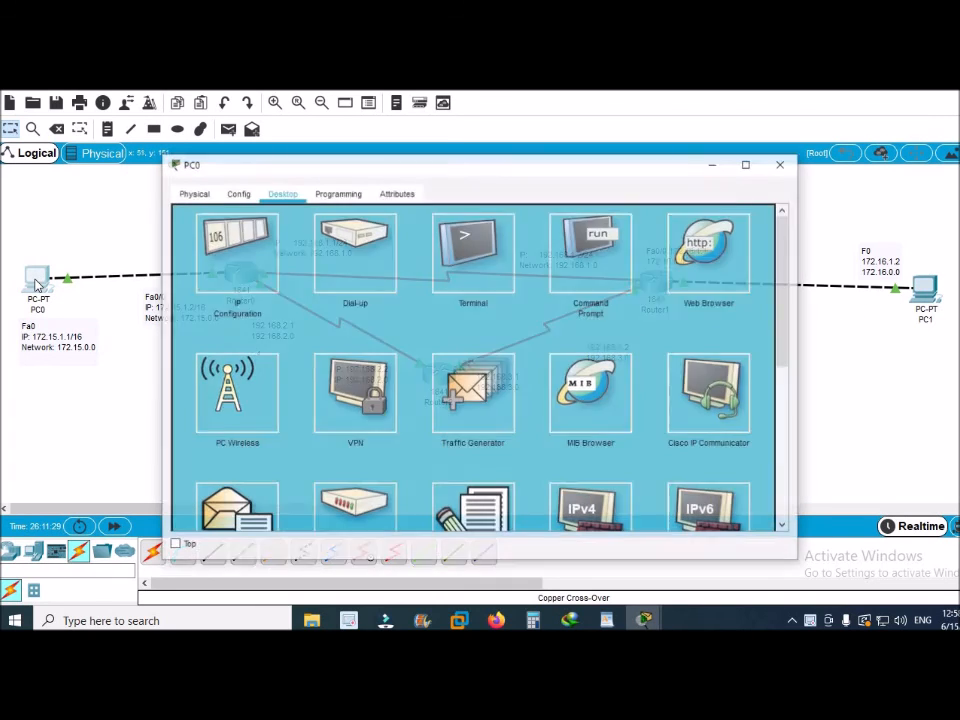
left_click(606, 270)
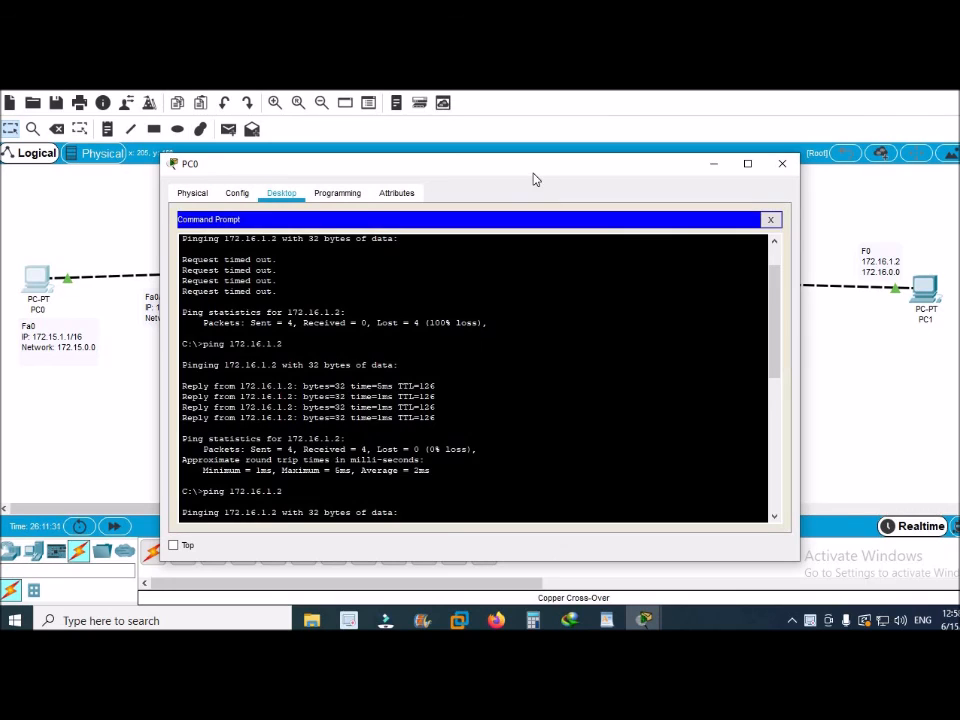
left_click_drag(529, 174, 356, 167)
scroll(322, 476, "down", 10)
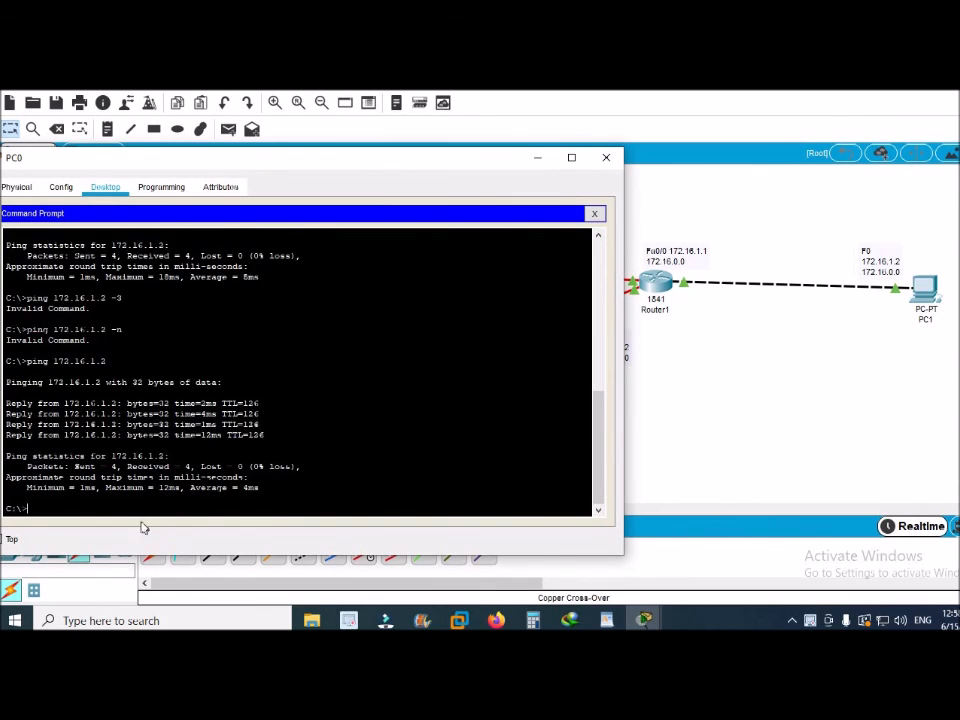
type("ping 172.16.1.2")
key("Return")
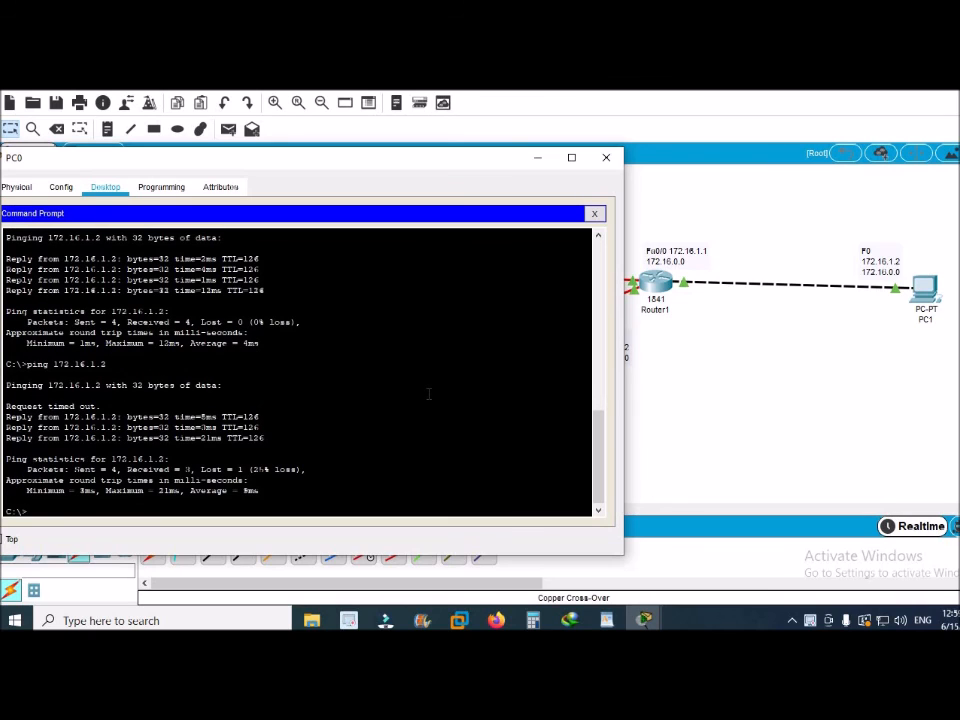
key("Up")
key("Return")
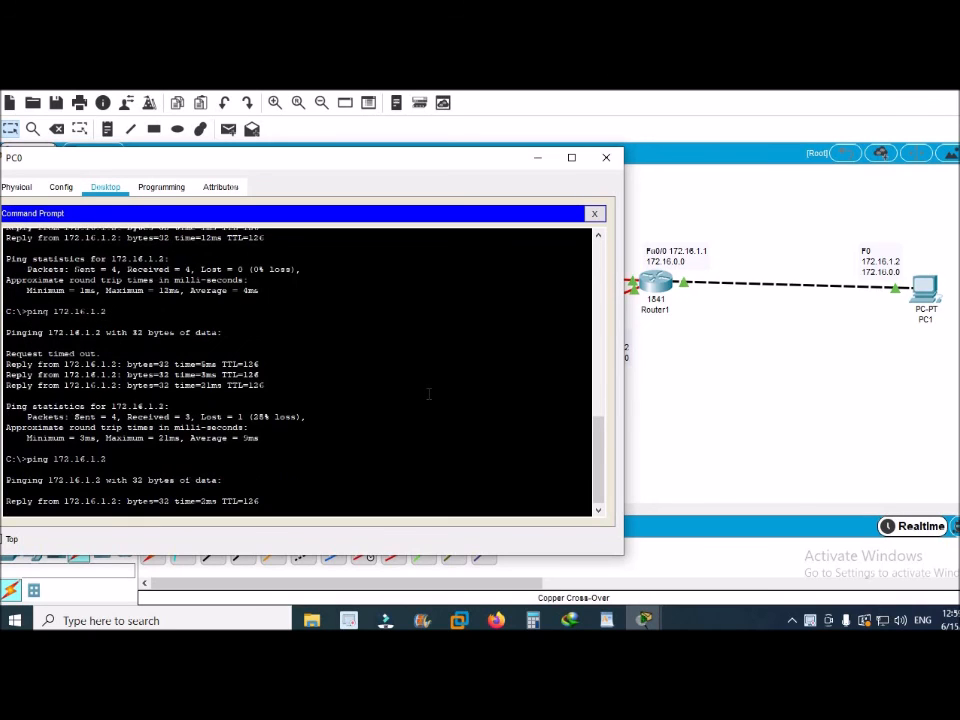